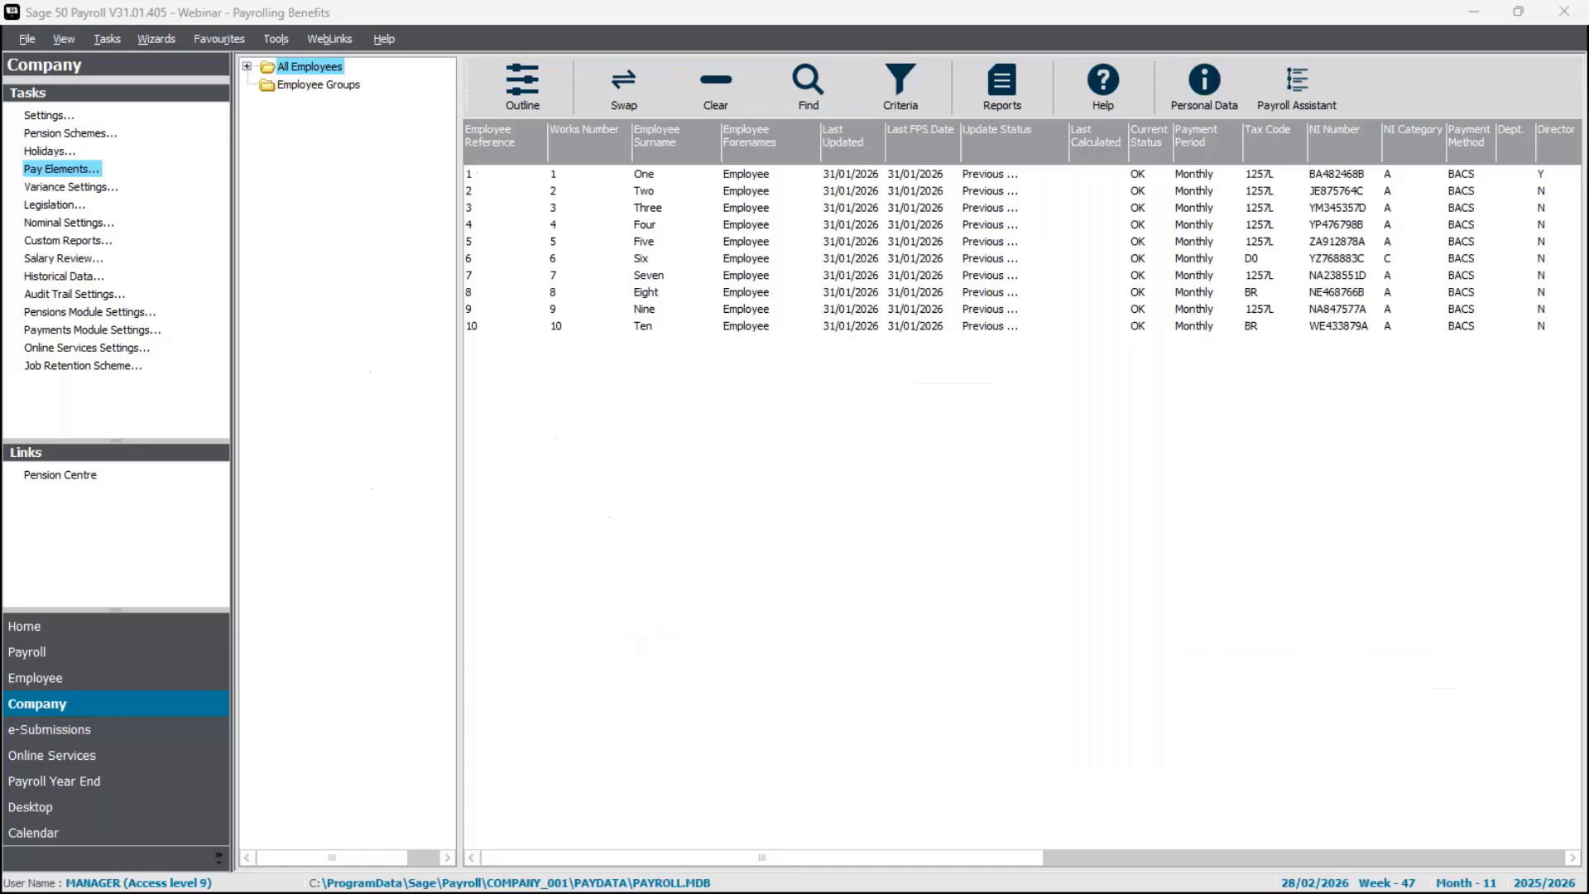
Open employee 1's record and review the company car details and the list of registered cars.
{"action": "double_click", "coordinate": [639, 176]}
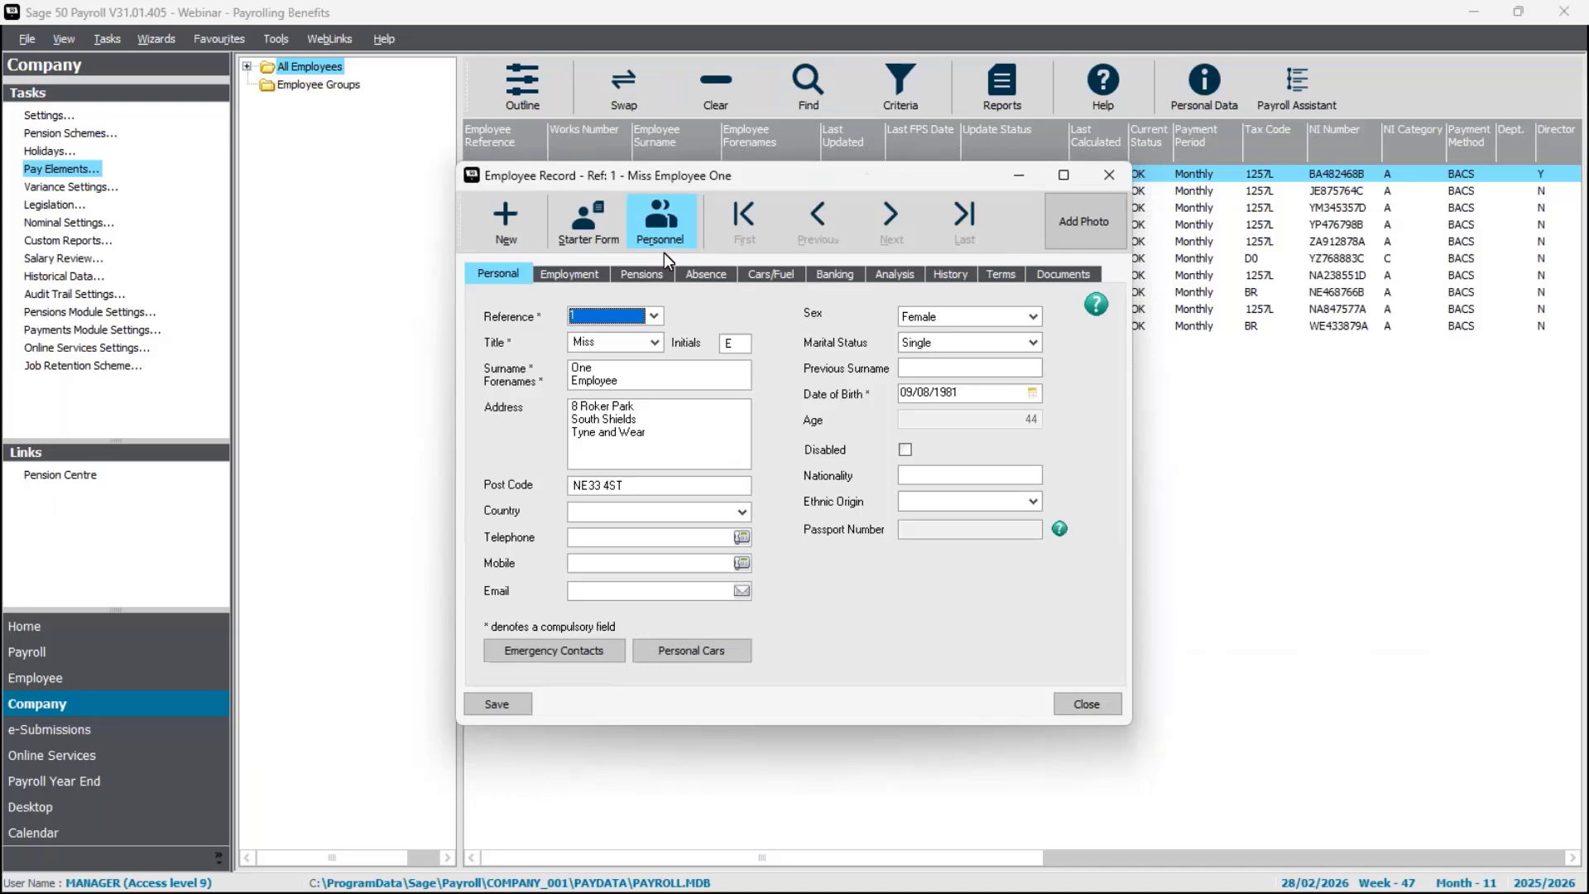
{"action": "left_click", "coordinate": [776, 278]}
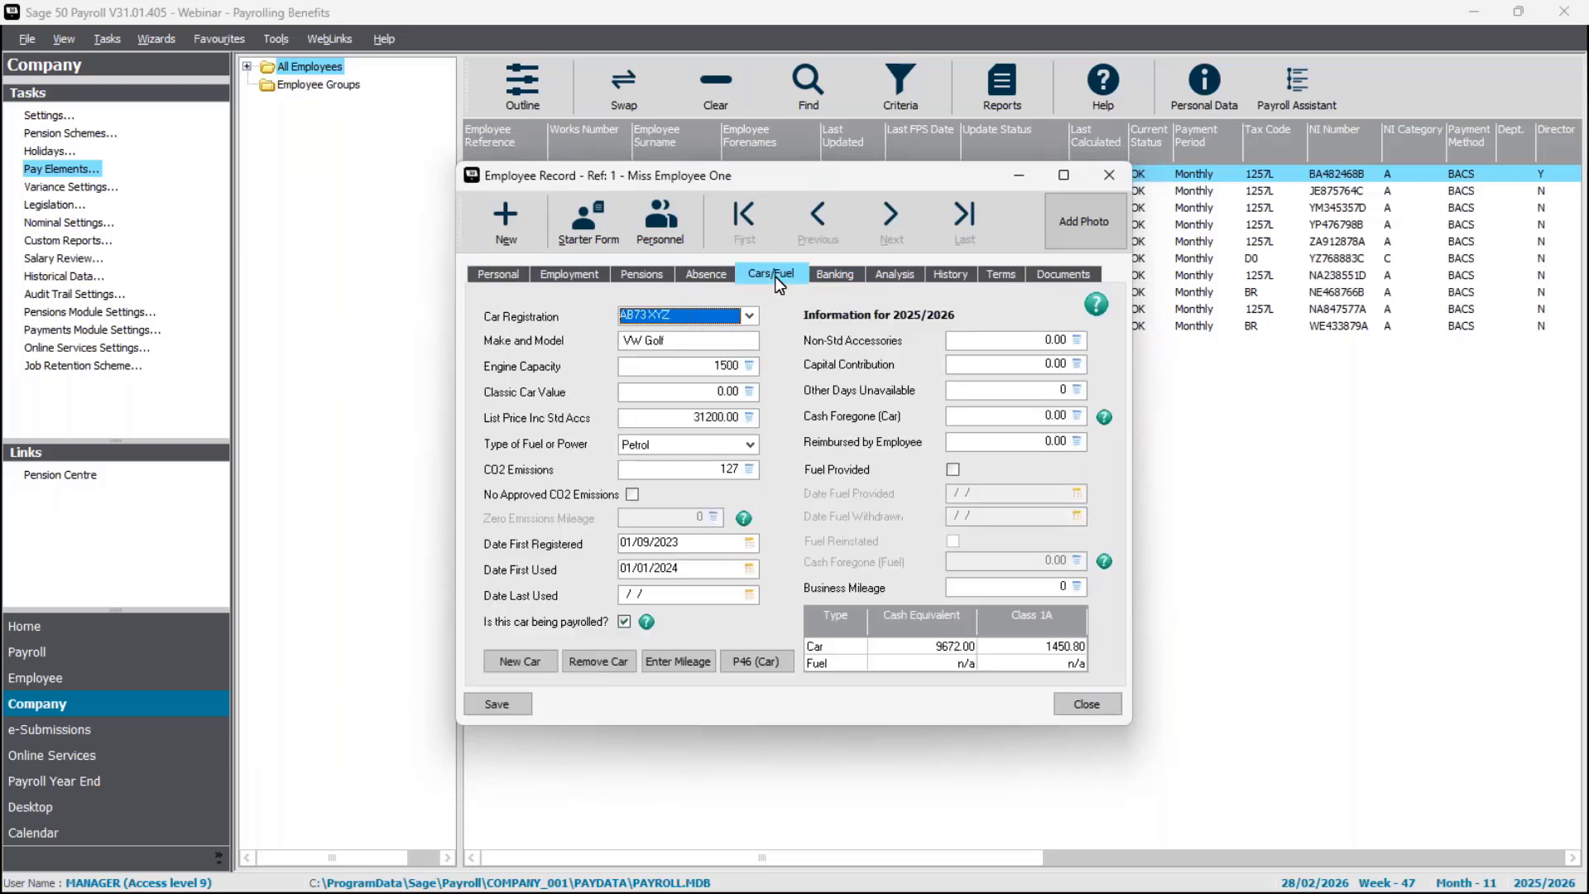
{"action": "left_click", "coordinate": [749, 314]}
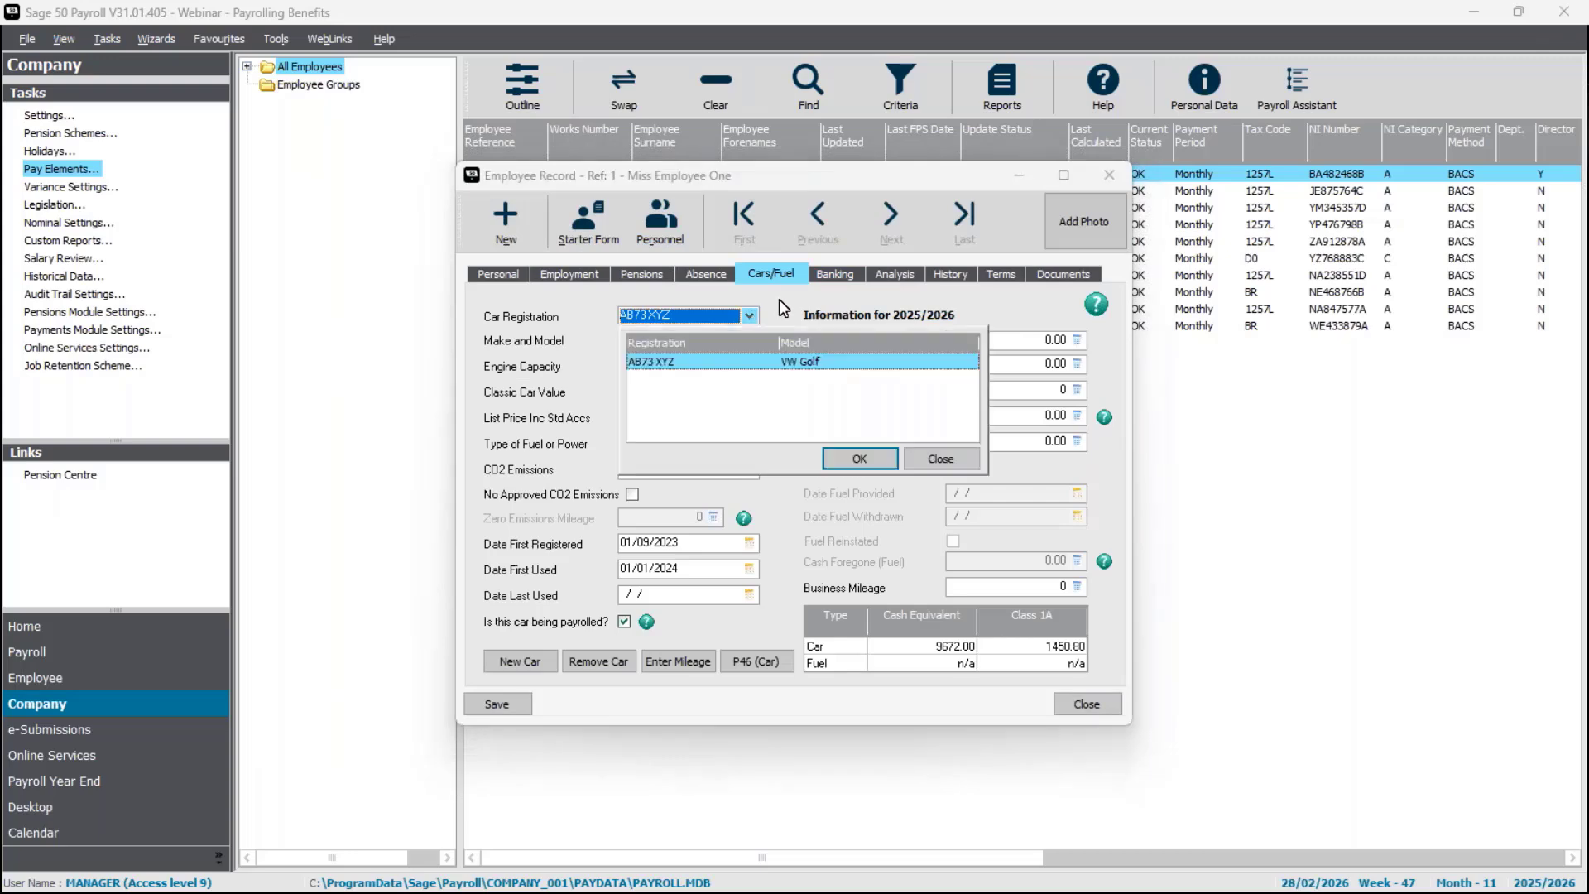
{"action": "key", "text": "Return"}
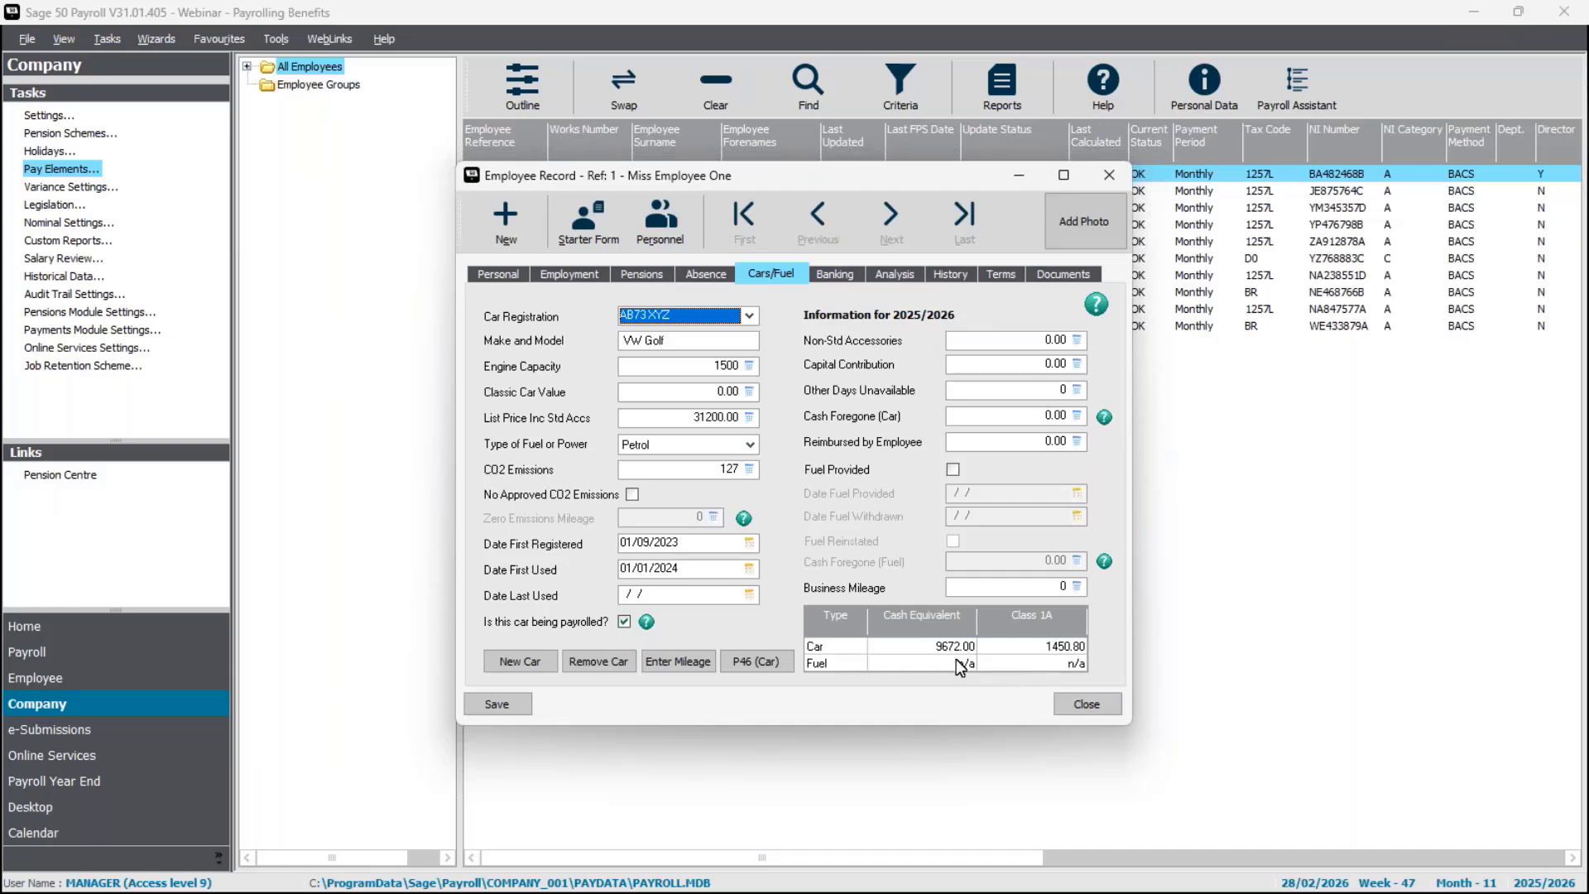
Review employee 1's payment elements and compare them with the car's cash equivalent, closing the record when done.
{"action": "left_click", "coordinate": [510, 272]}
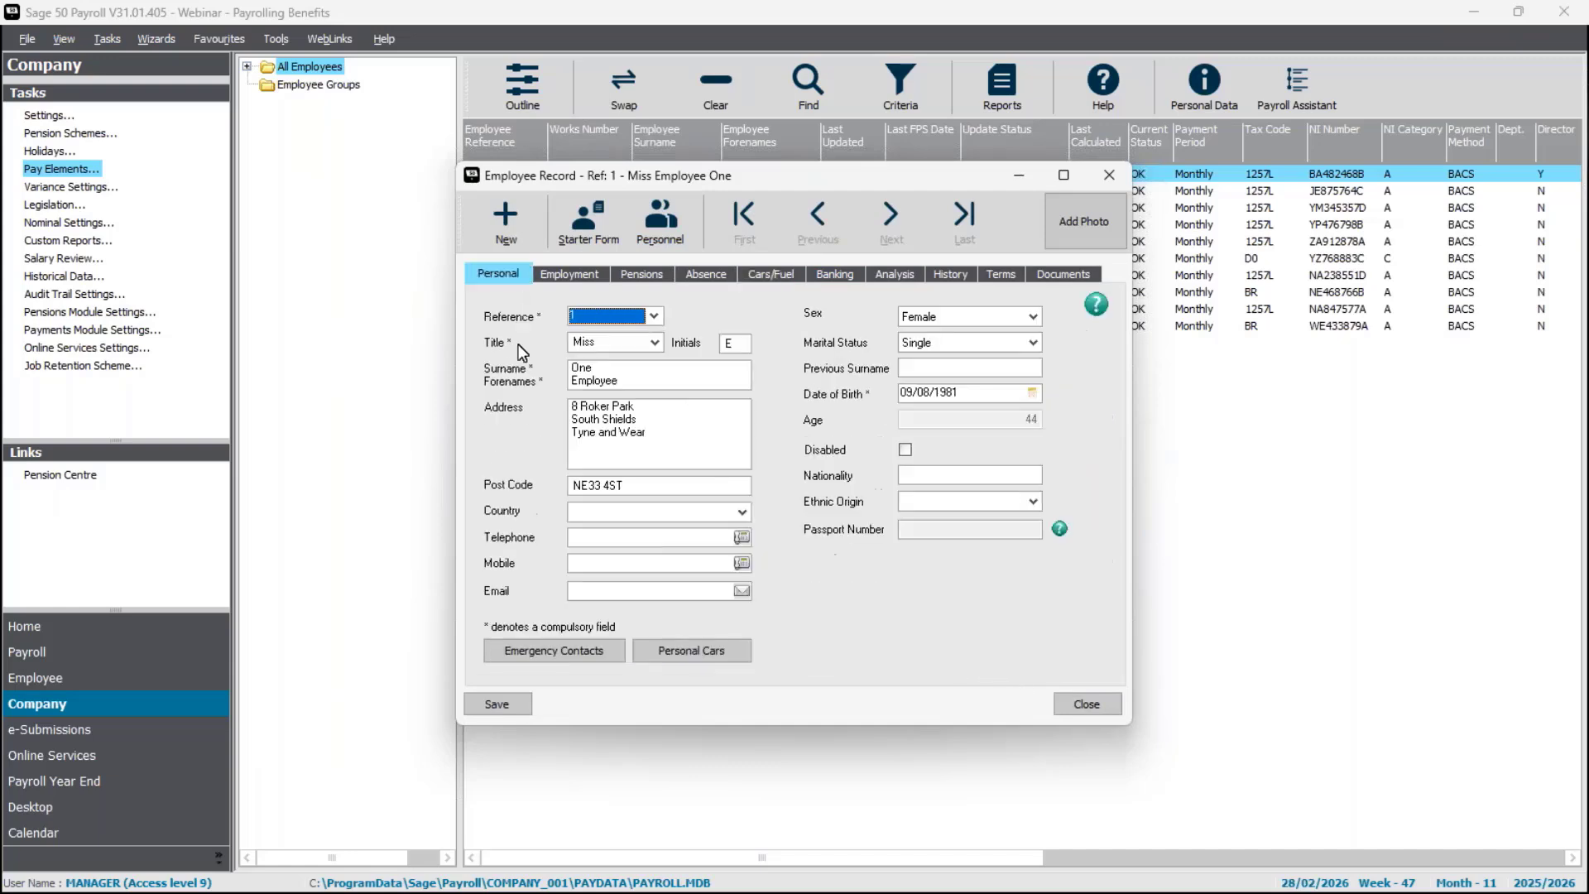
{"action": "left_click", "coordinate": [590, 275]}
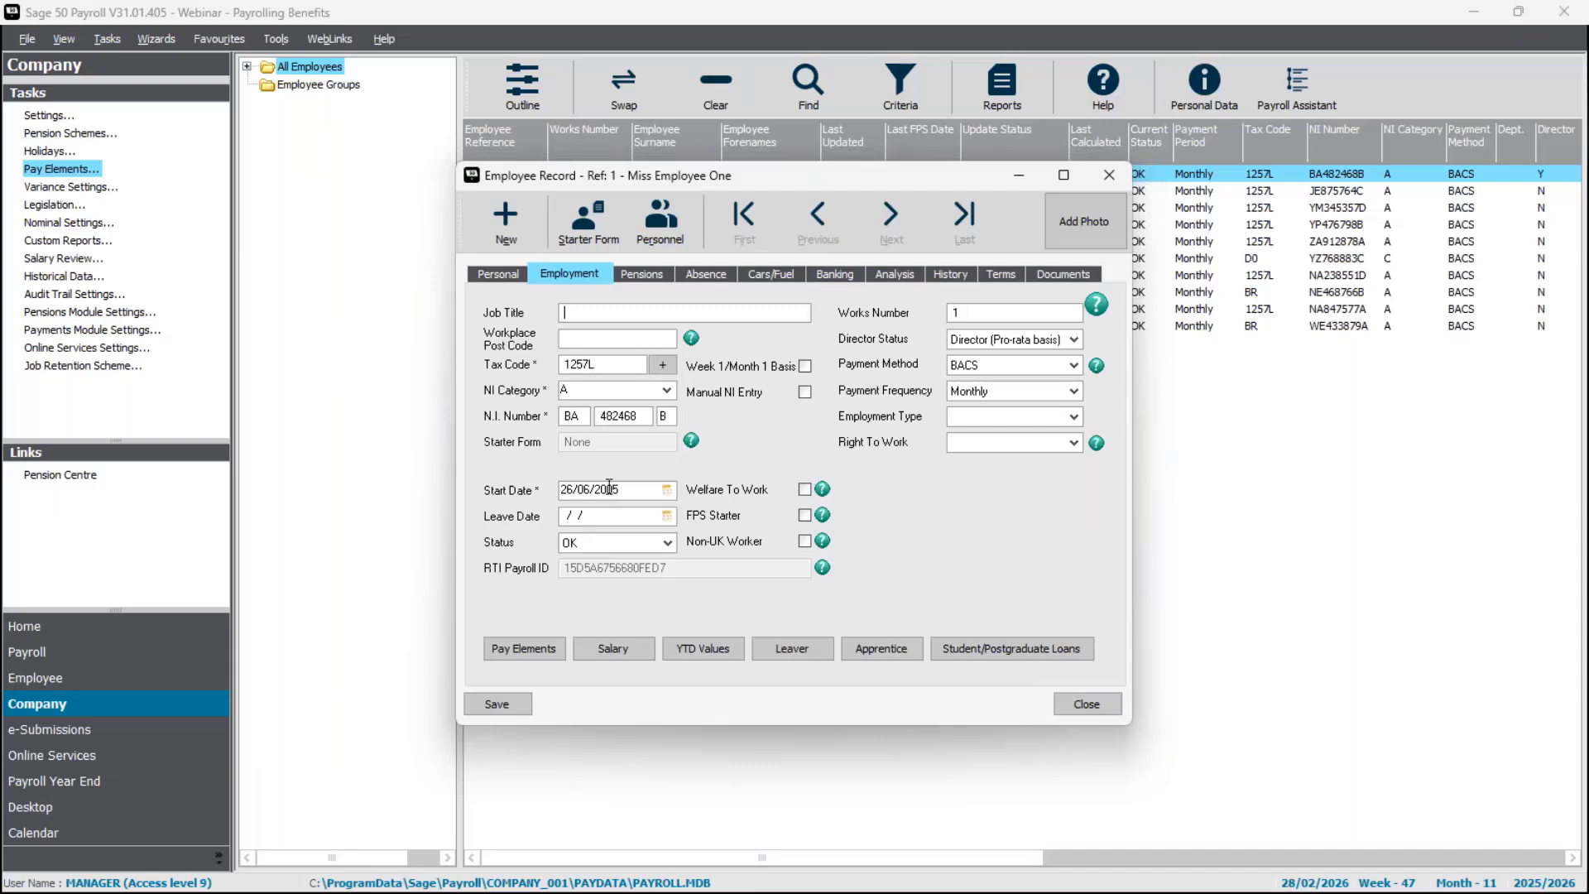
{"action": "left_click", "coordinate": [524, 648]}
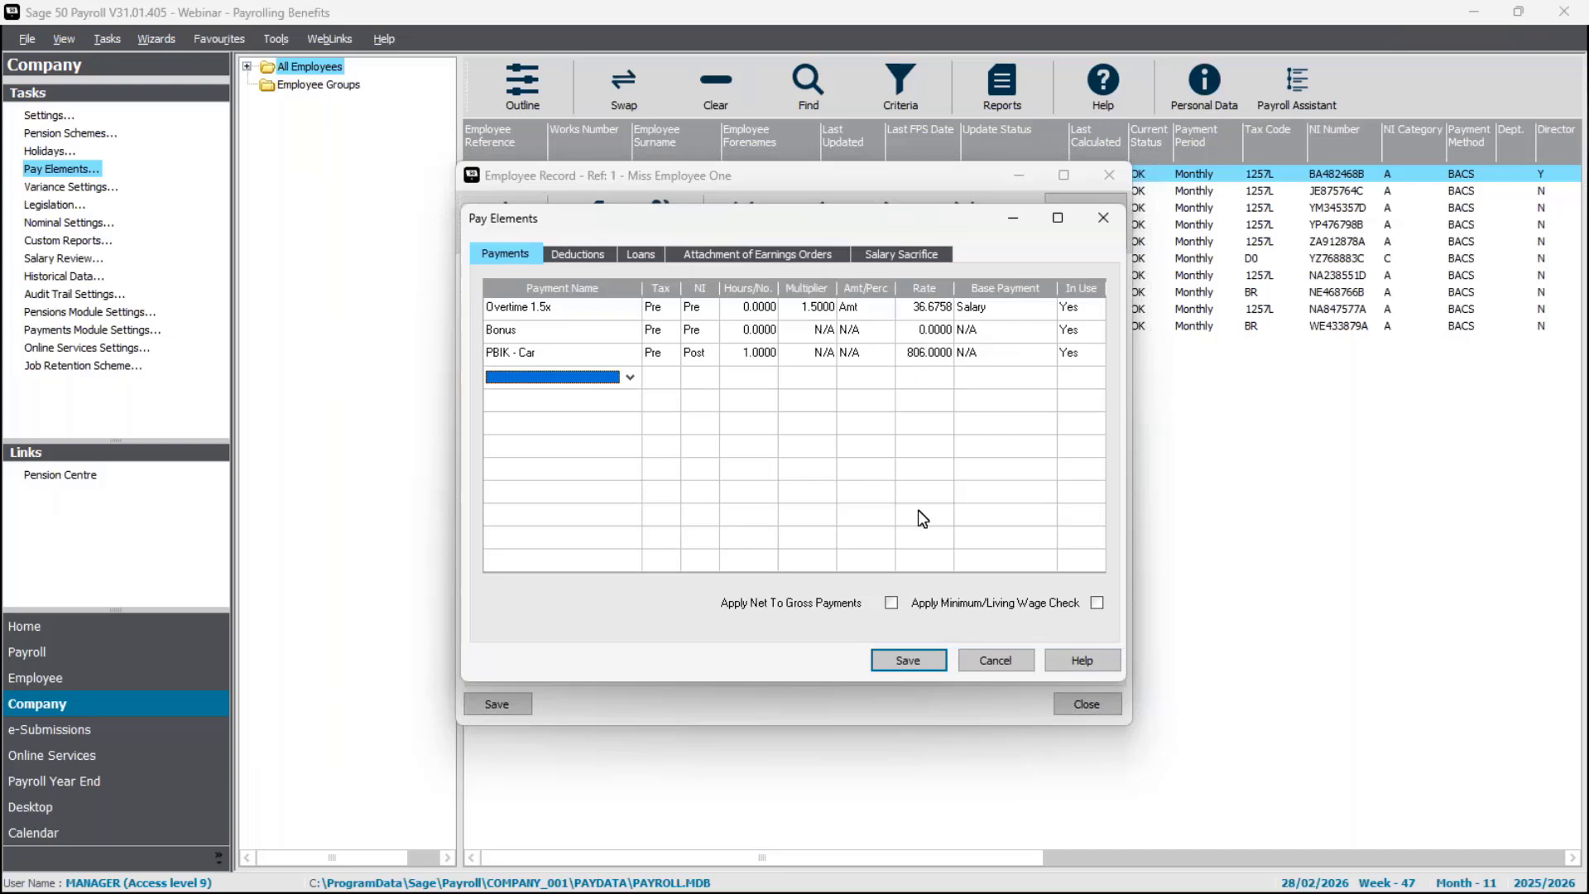
{"action": "left_click", "coordinate": [910, 662]}
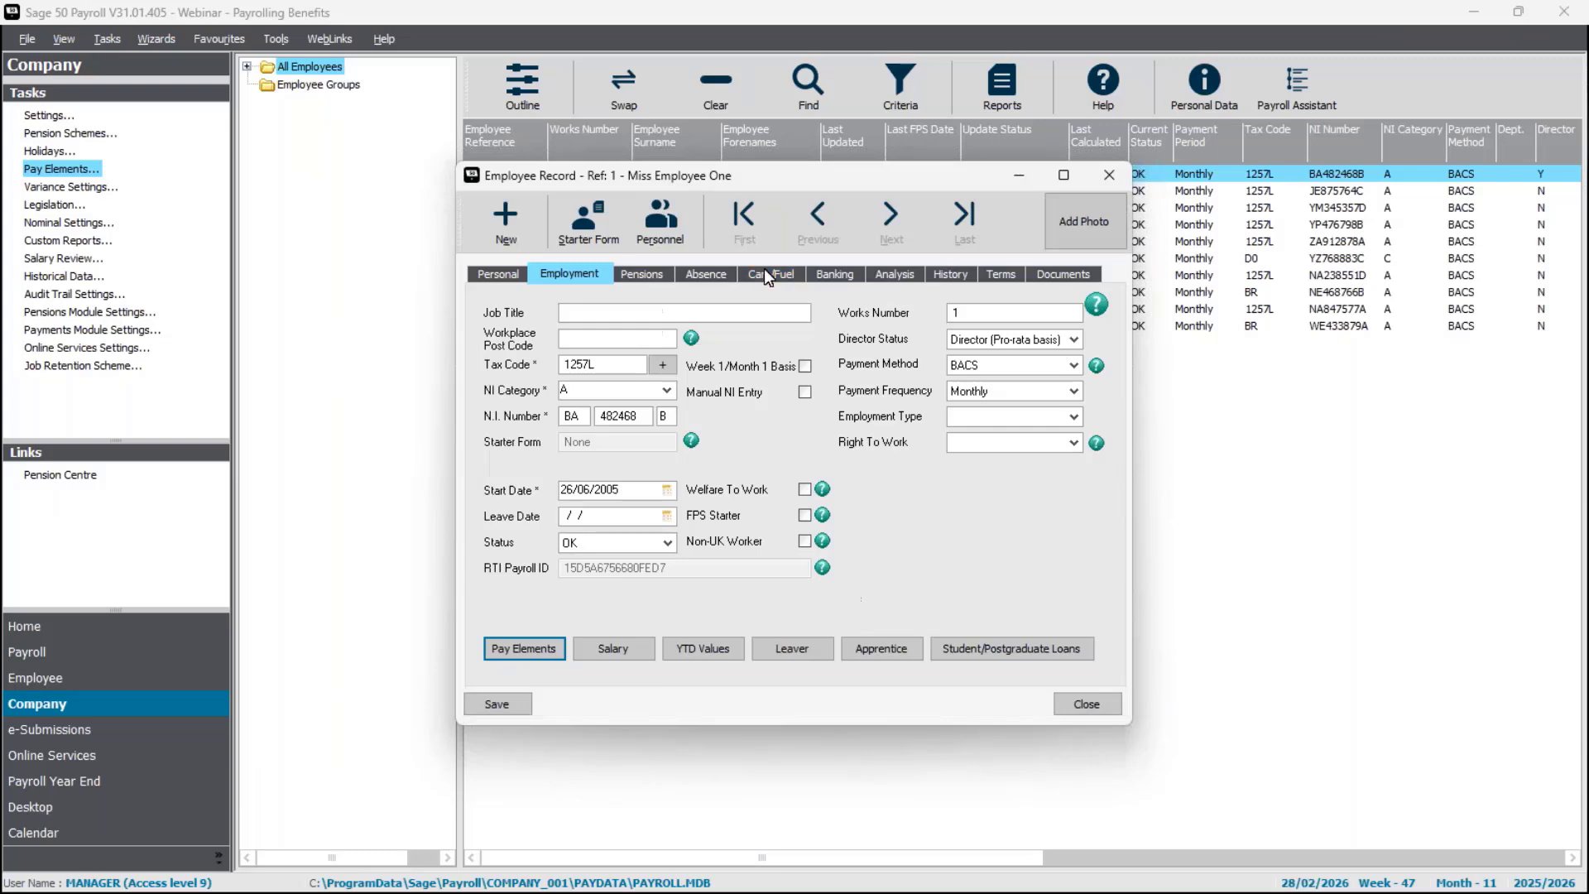
{"action": "left_click", "coordinate": [768, 274]}
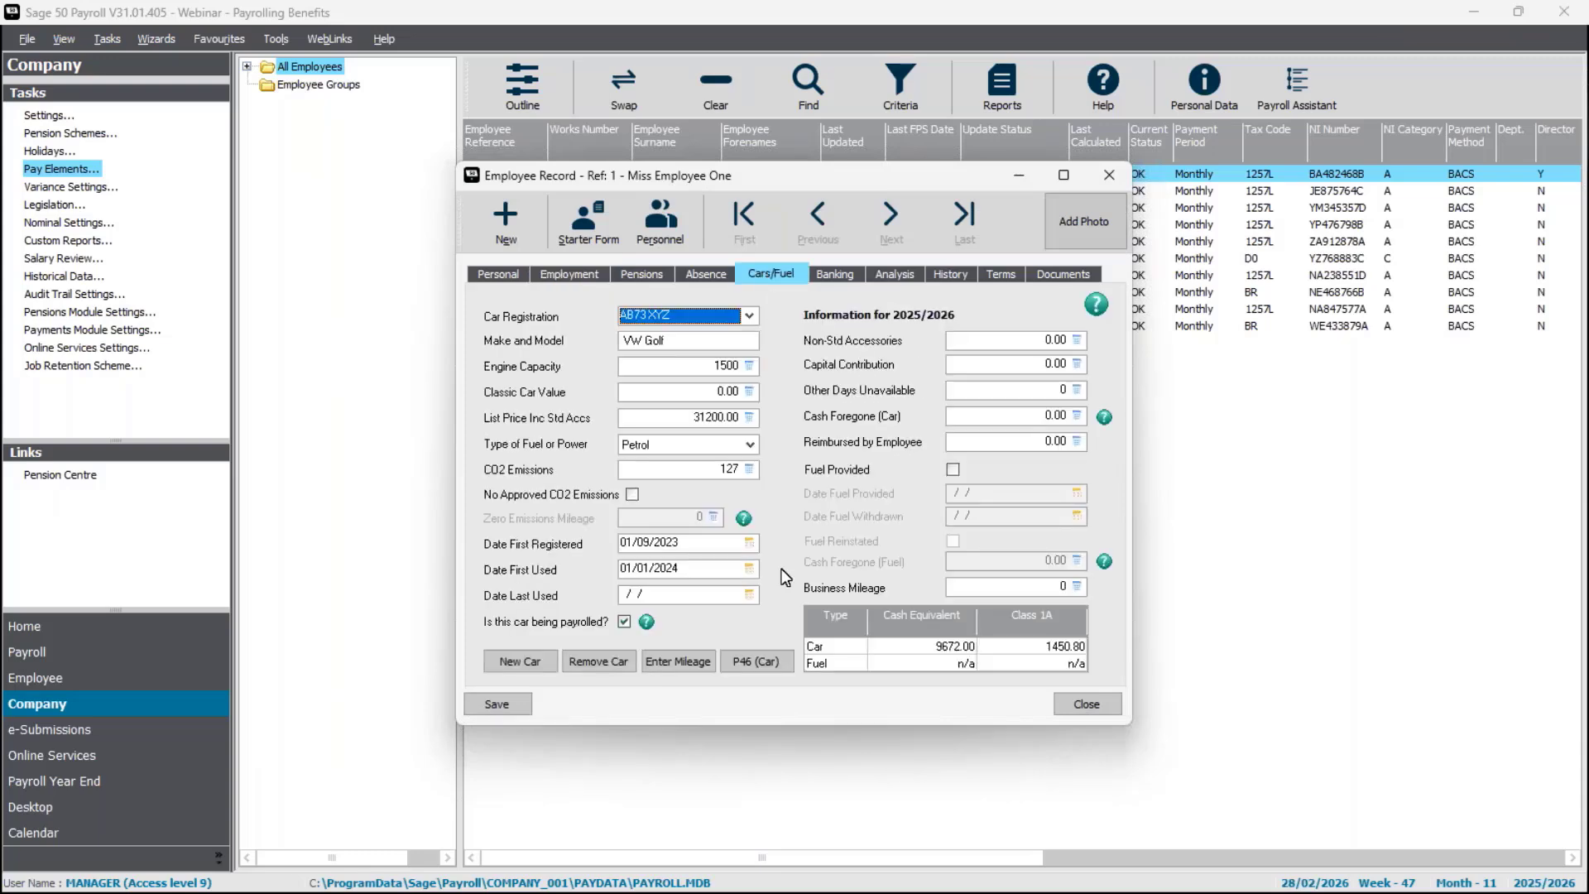
{"action": "left_click", "coordinate": [1087, 704]}
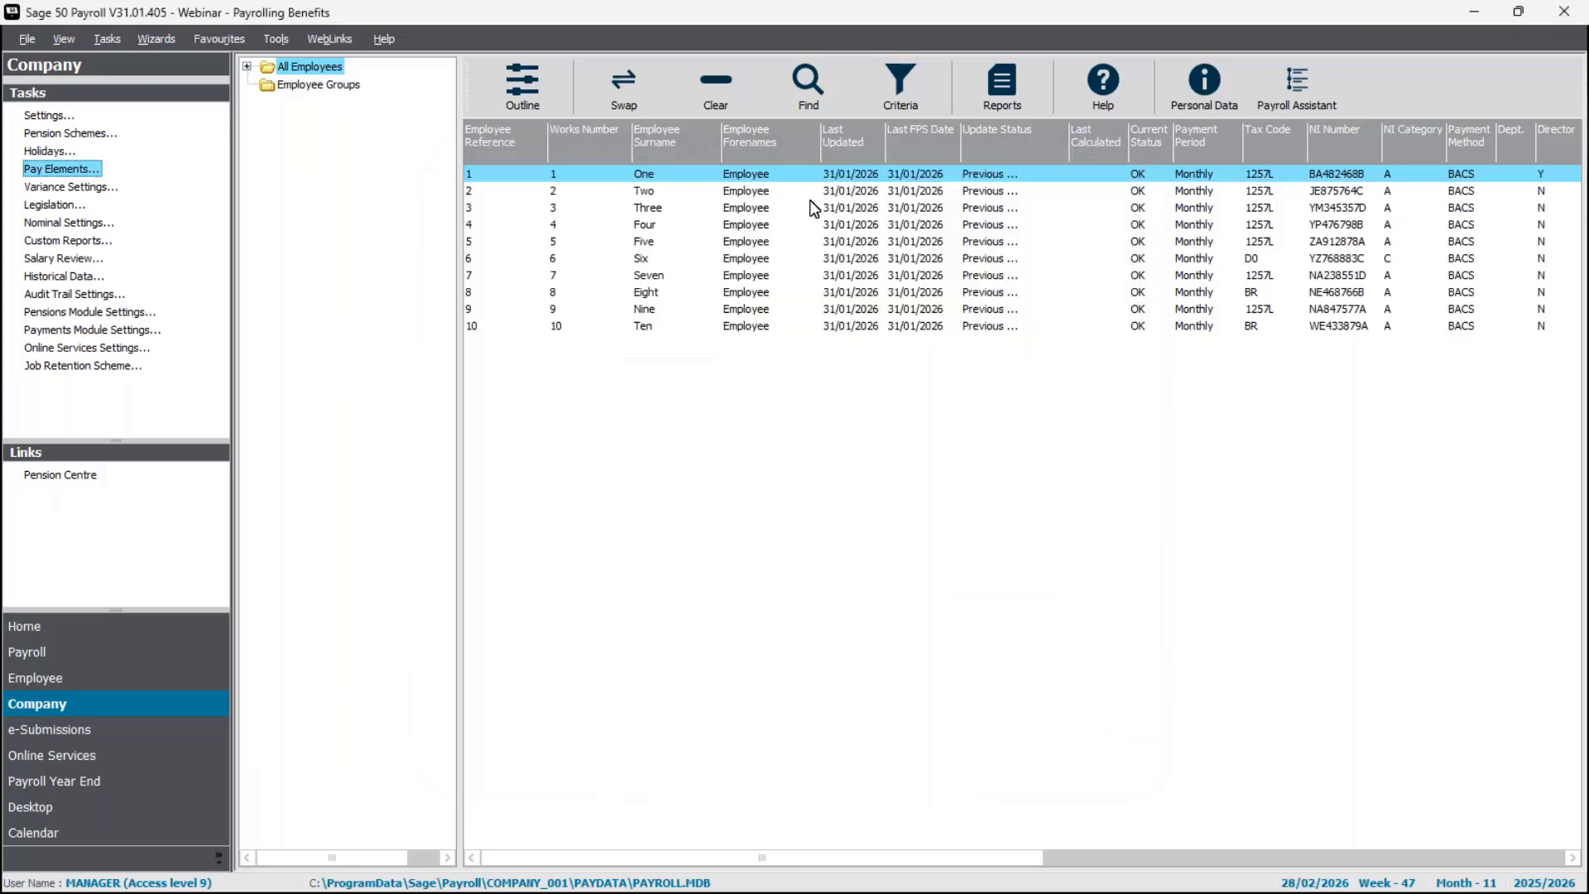
Open employee 3's record and start adding a new company car.
{"action": "left_click", "coordinate": [711, 178]}
{"action": "left_click", "coordinate": [674, 212]}
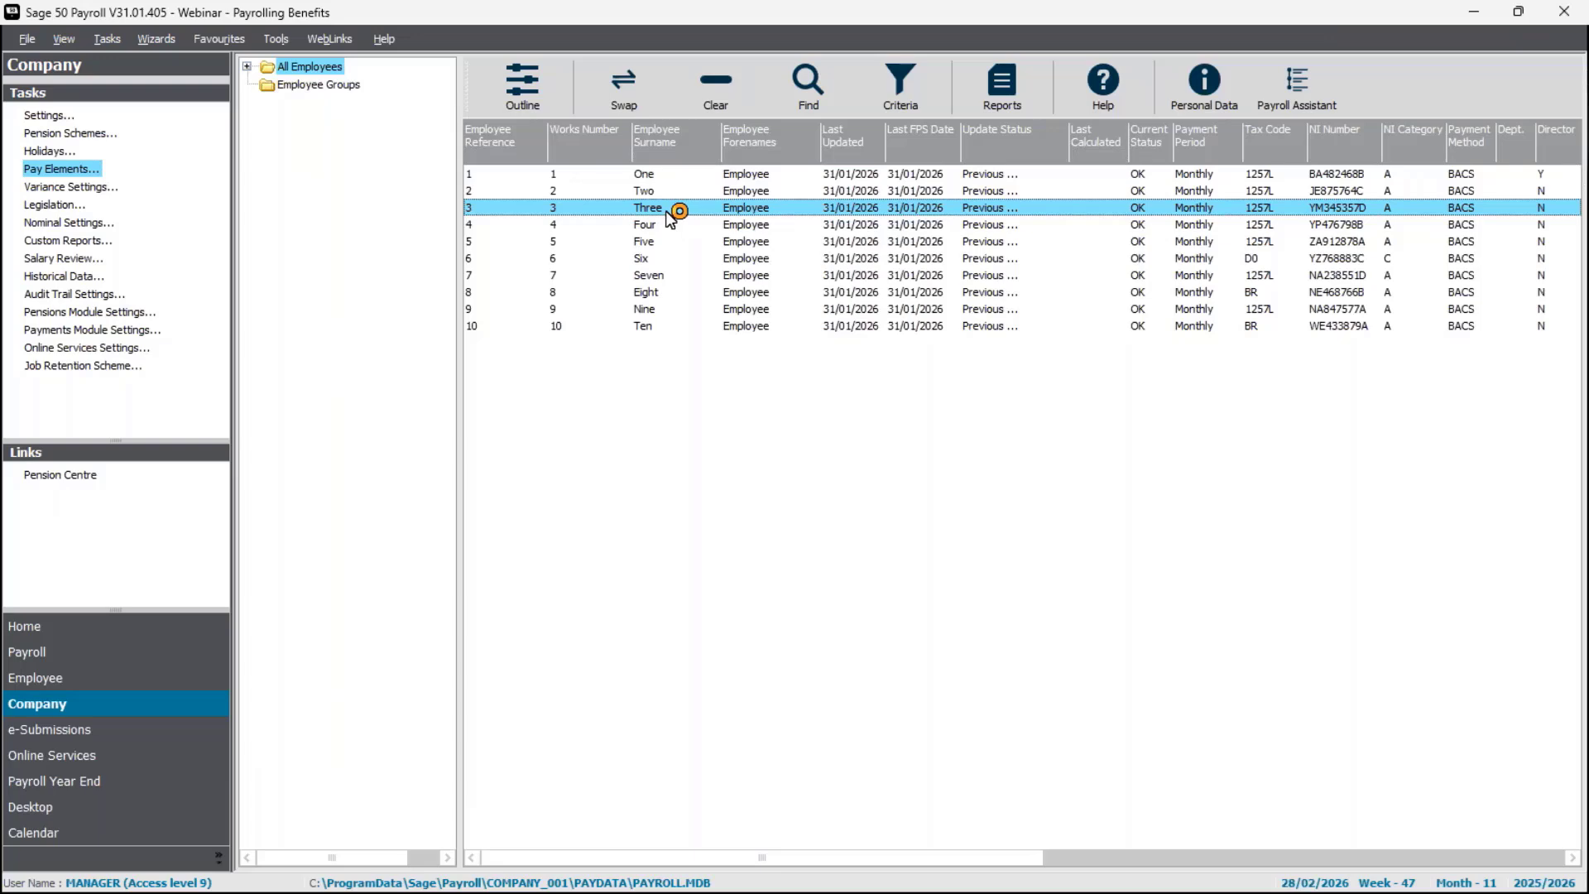
{"action": "right_click", "coordinate": [667, 212]}
{"action": "left_click", "coordinate": [728, 269]}
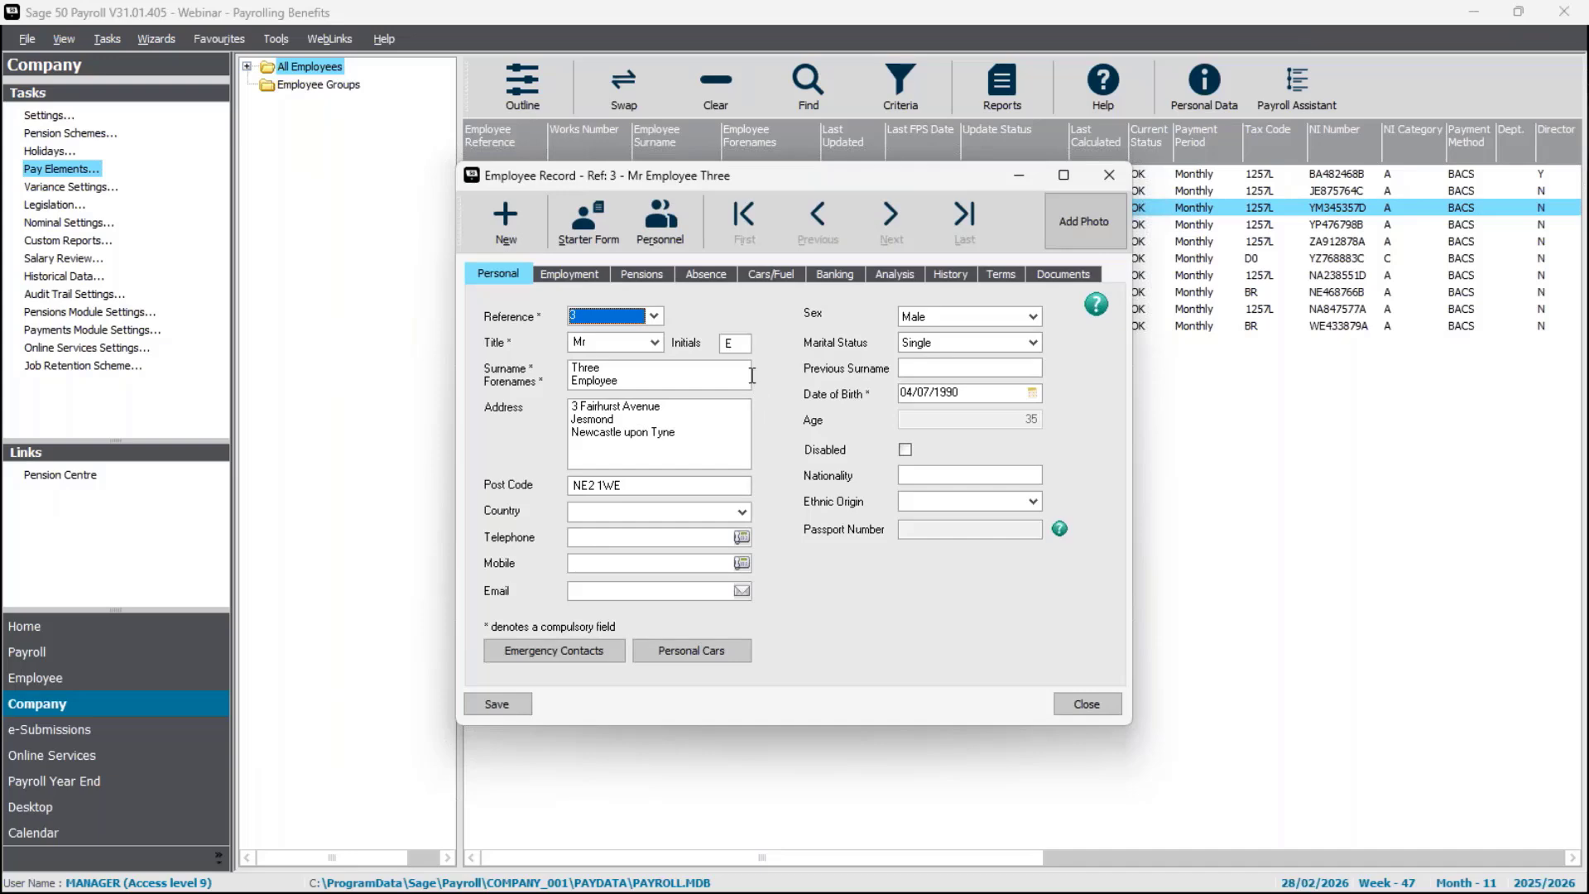
{"action": "left_click", "coordinate": [783, 276]}
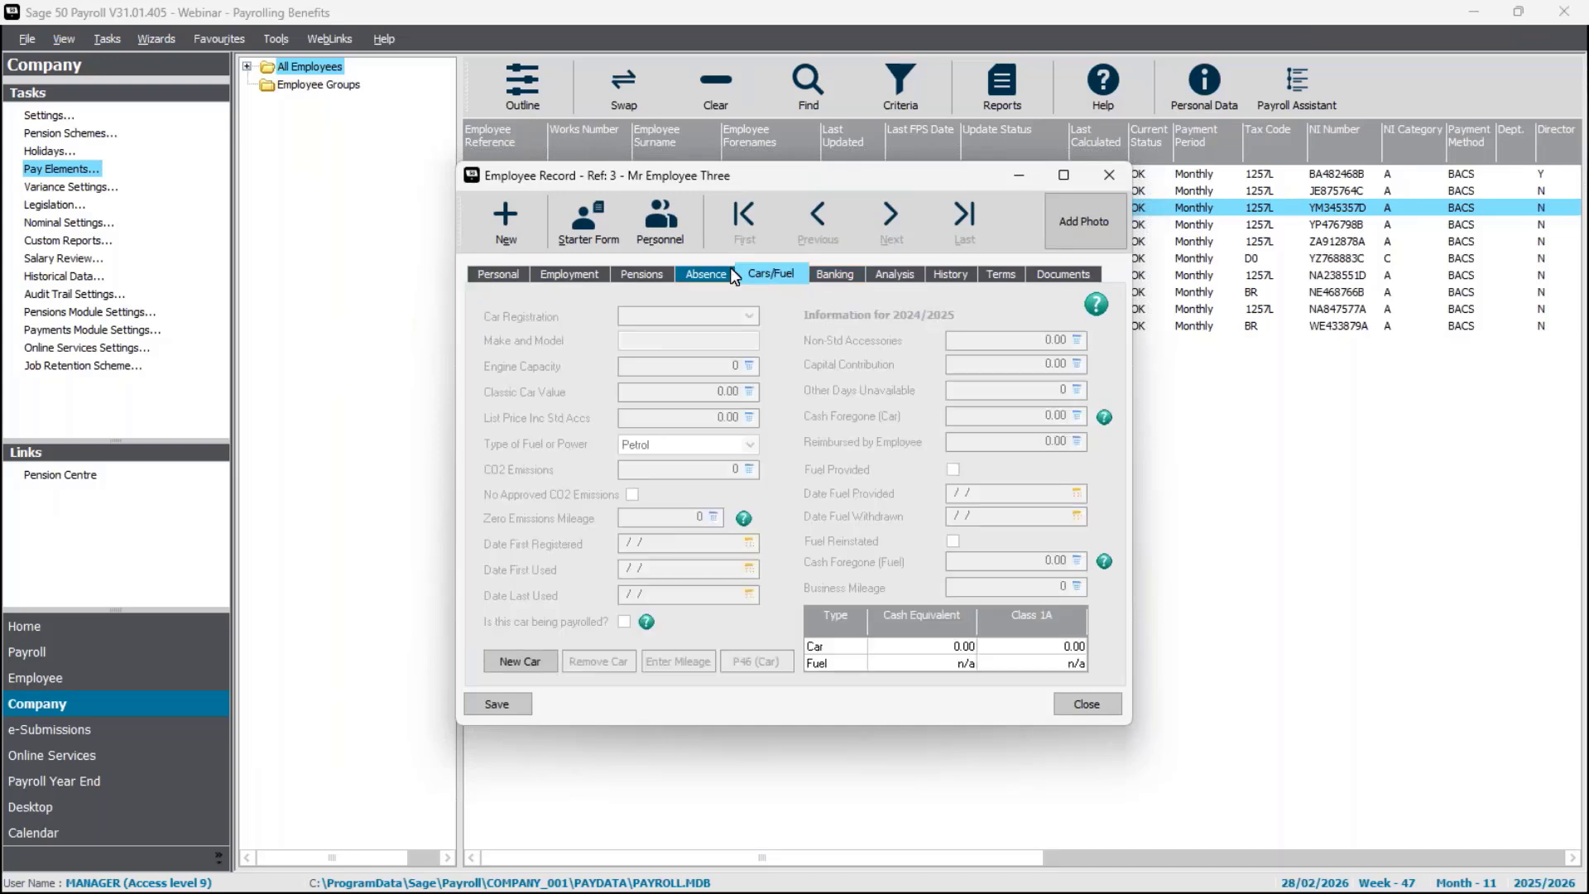
{"action": "left_click", "coordinate": [525, 658]}
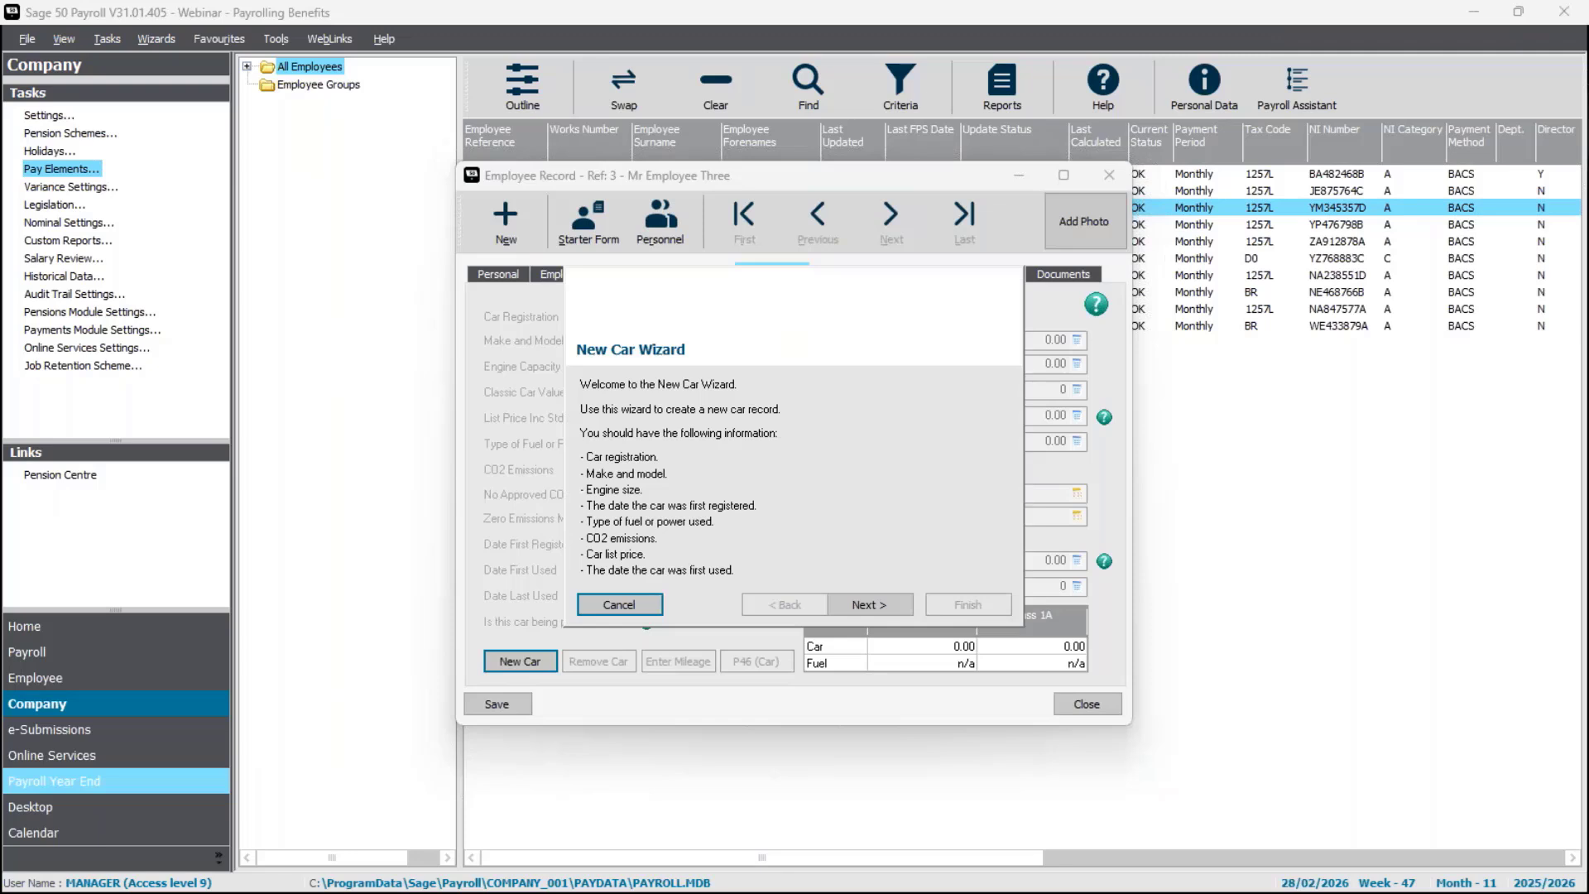
Enter the new car's registration as TE75 SLA and its make and model as Tesla Model 3.
{"action": "left_click", "coordinate": [892, 603]}
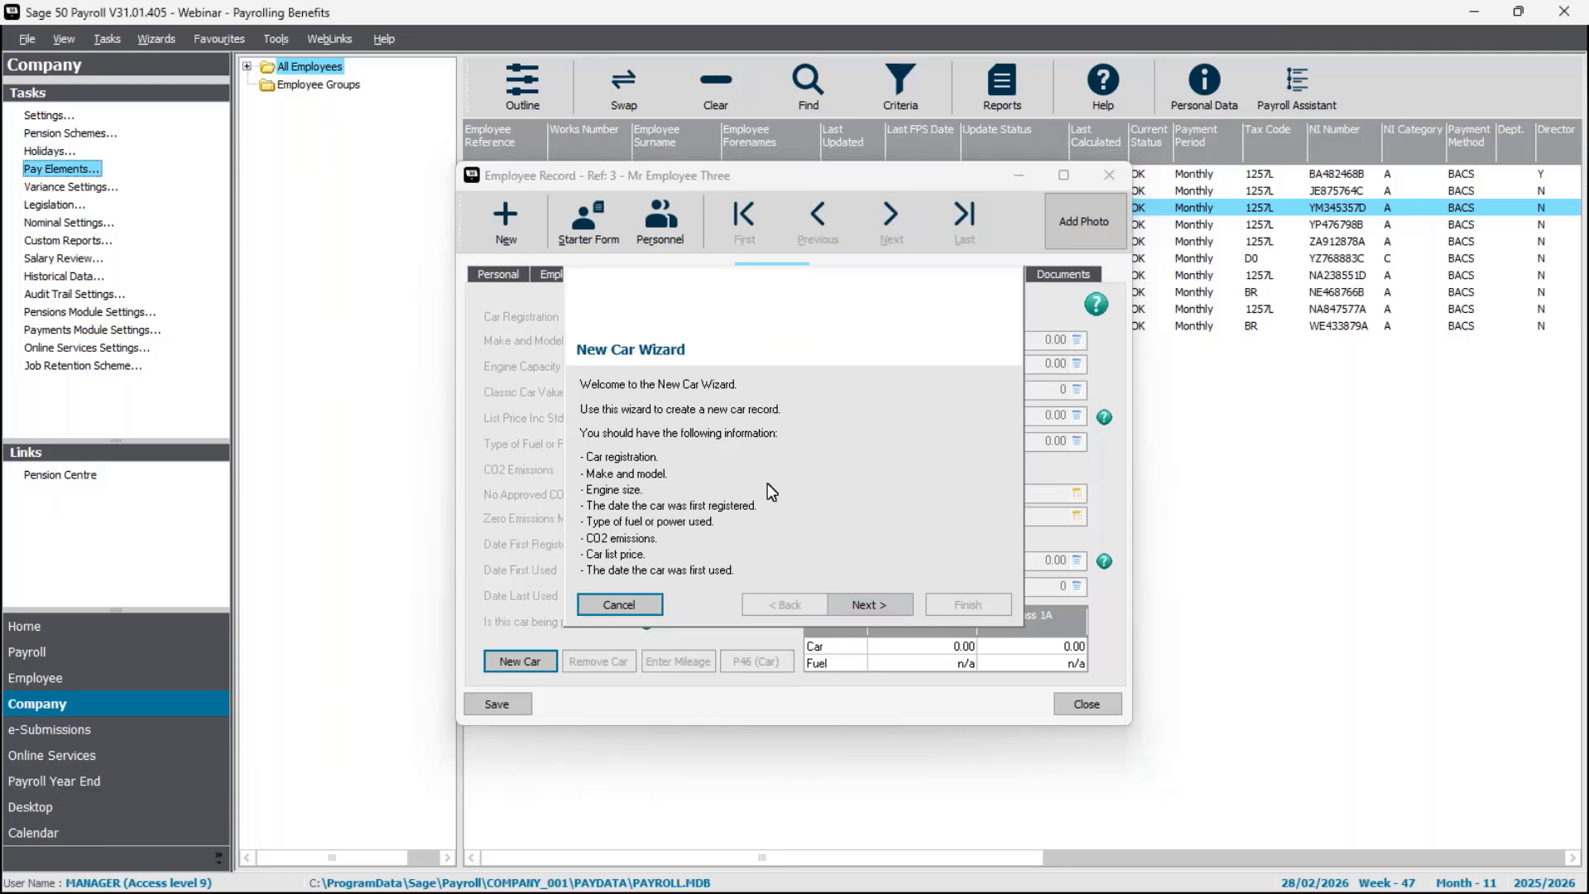
{"action": "left_click", "coordinate": [863, 605]}
{"action": "type", "text": "T"}
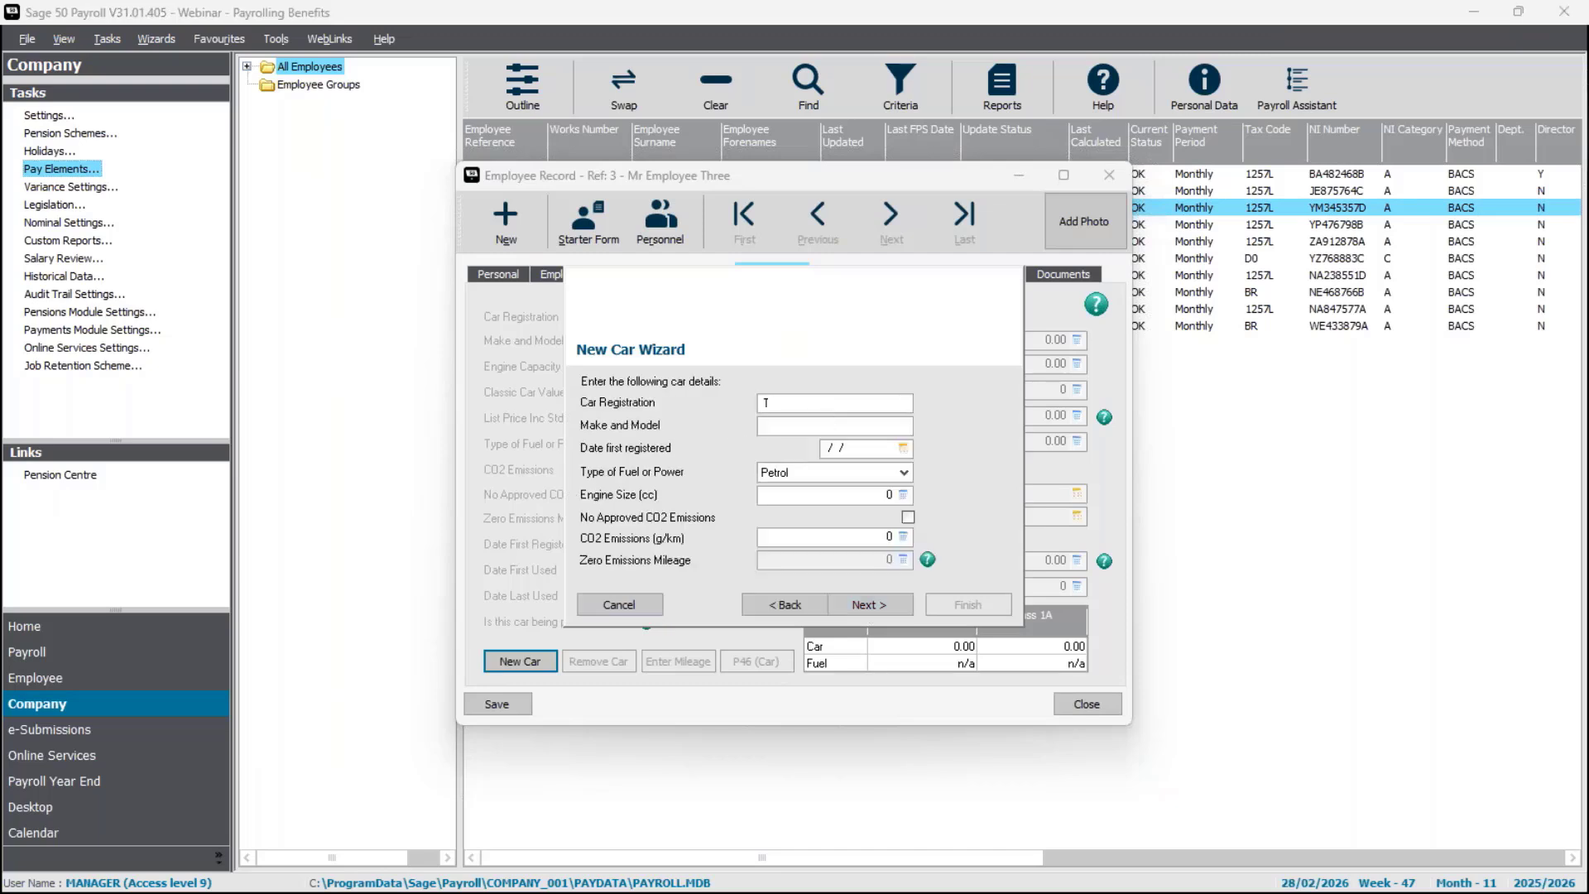
{"action": "type", "text": "E75 SLA"}
{"action": "type", "text": "Tesla Mo"}
{"action": "type", "text": "del"}
{"action": "type", "text": " 3"}
{"action": "key", "text": "Tab"}
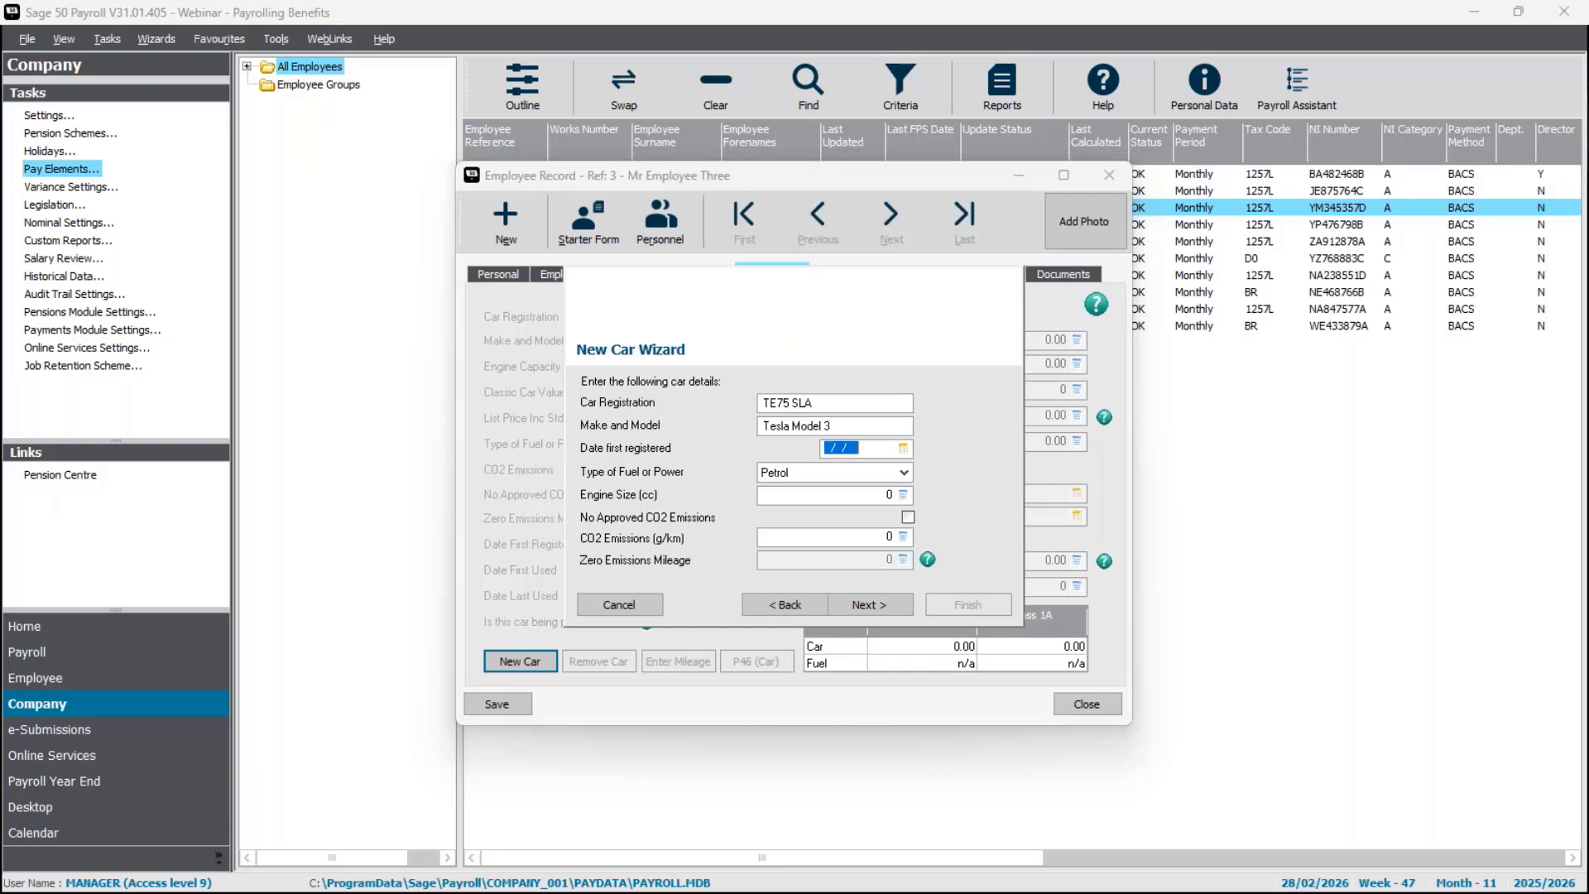
Set the car's date first registered to 01/09/2025 and its fuel or power type to Electricity Only.
{"action": "type", "text": "010925"}
{"action": "key", "text": "Tab"}
{"action": "left_click", "coordinate": [905, 472]}
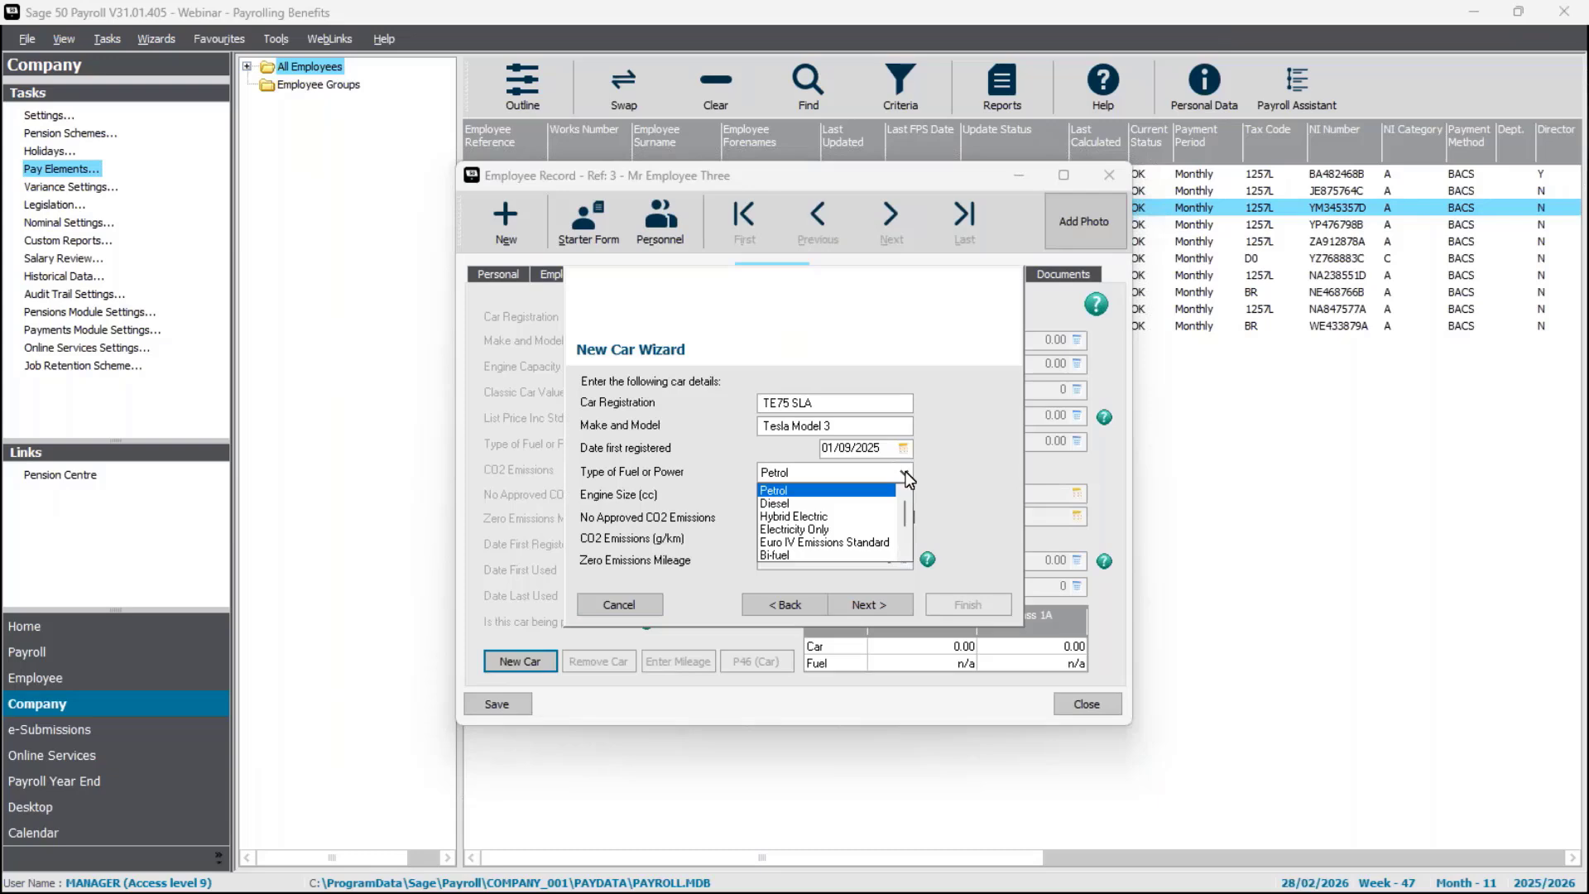
{"action": "left_click", "coordinate": [838, 528]}
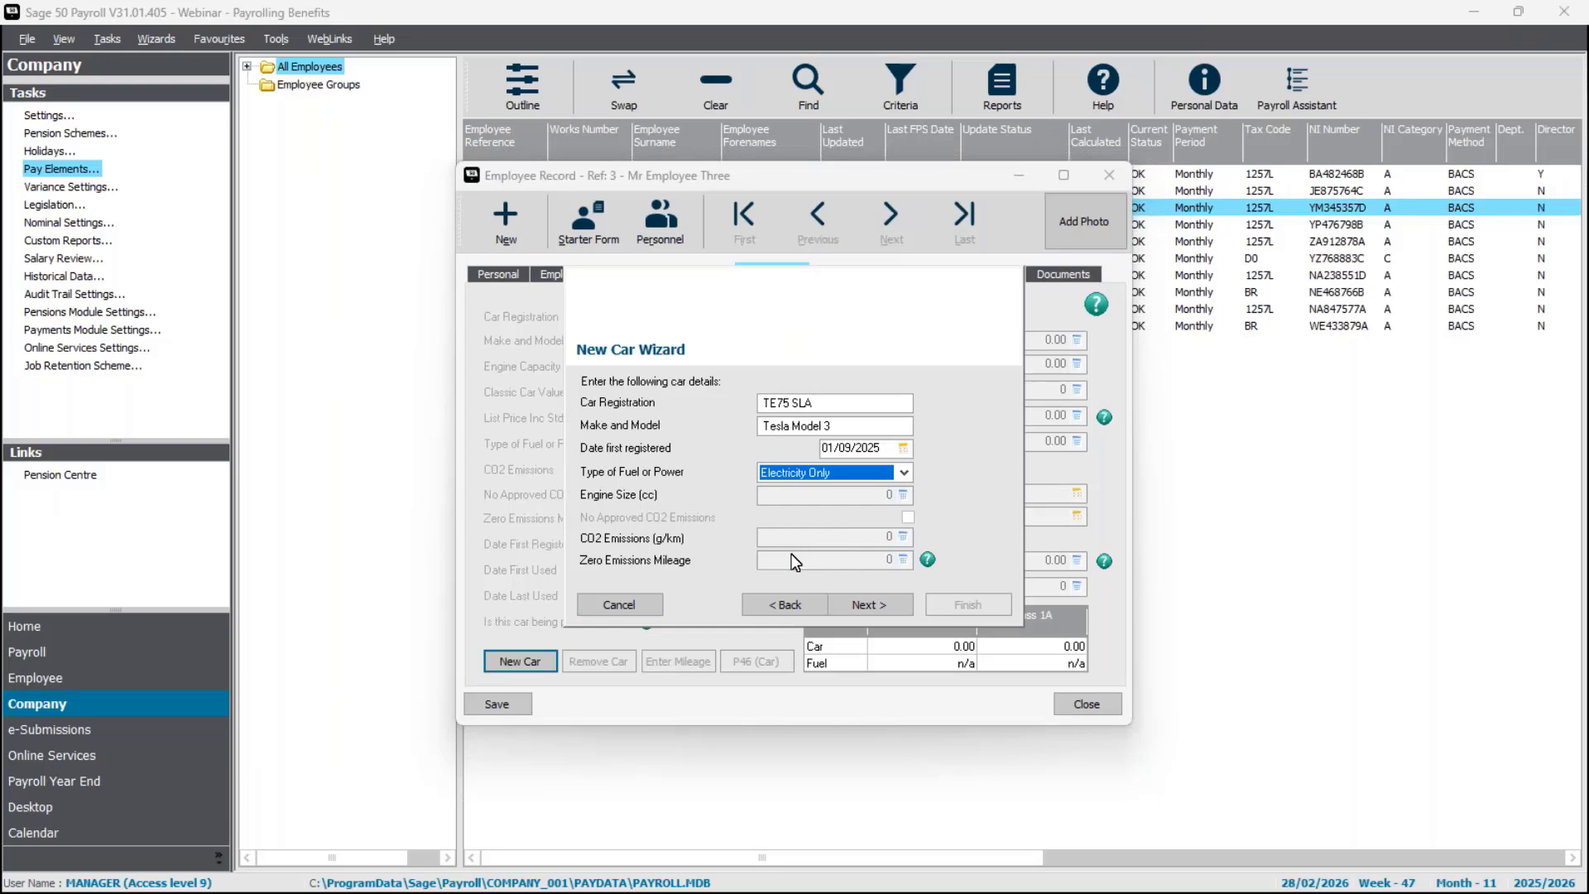
{"action": "left_click", "coordinate": [887, 609]}
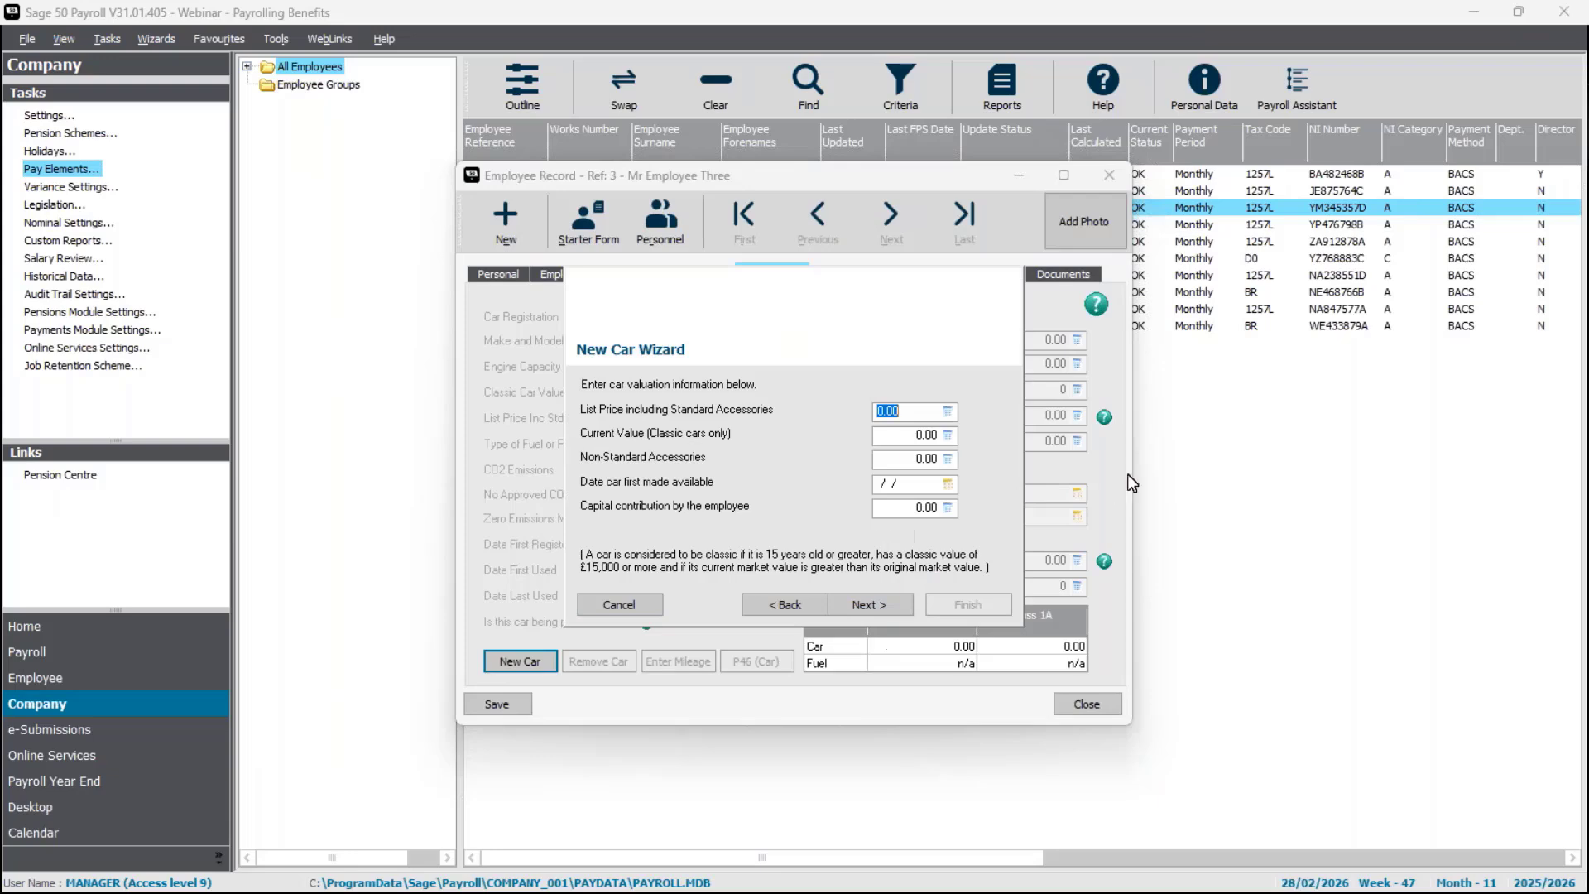
Enter 45990 as the car's list price including standard accessories, leaving classic value and non-standard accessories at zero.
{"action": "type", "text": "25"}
{"action": "key", "text": "BackSpace"}
{"action": "key", "text": "BackSpace"}
{"action": "type", "text": "45990"}
{"action": "key", "text": "Tab"}
Set the date the car was first made available to 01/02/2026 and create the car record.
{"action": "key", "text": "Tab"}
{"action": "key", "text": "Tab"}
{"action": "type", "text": "01/02/06"}
{"action": "key", "text": "BackSpace"}
{"action": "key", "text": "BackSpace"}
{"action": "type", "text": "2026"}
{"action": "key", "text": "Tab"}
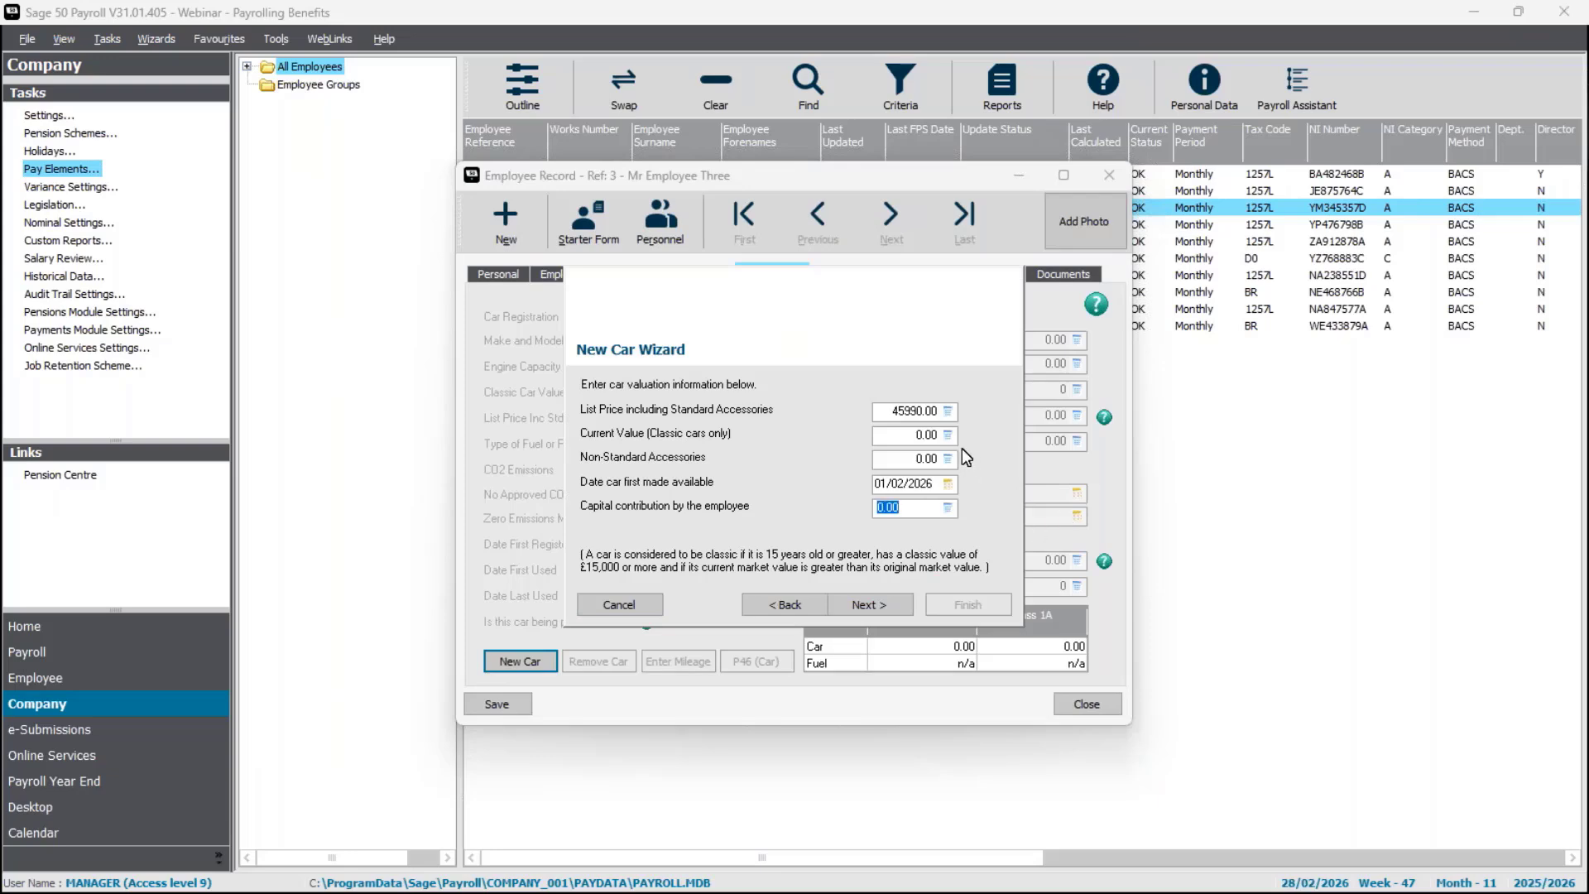
{"action": "left_click", "coordinate": [881, 602]}
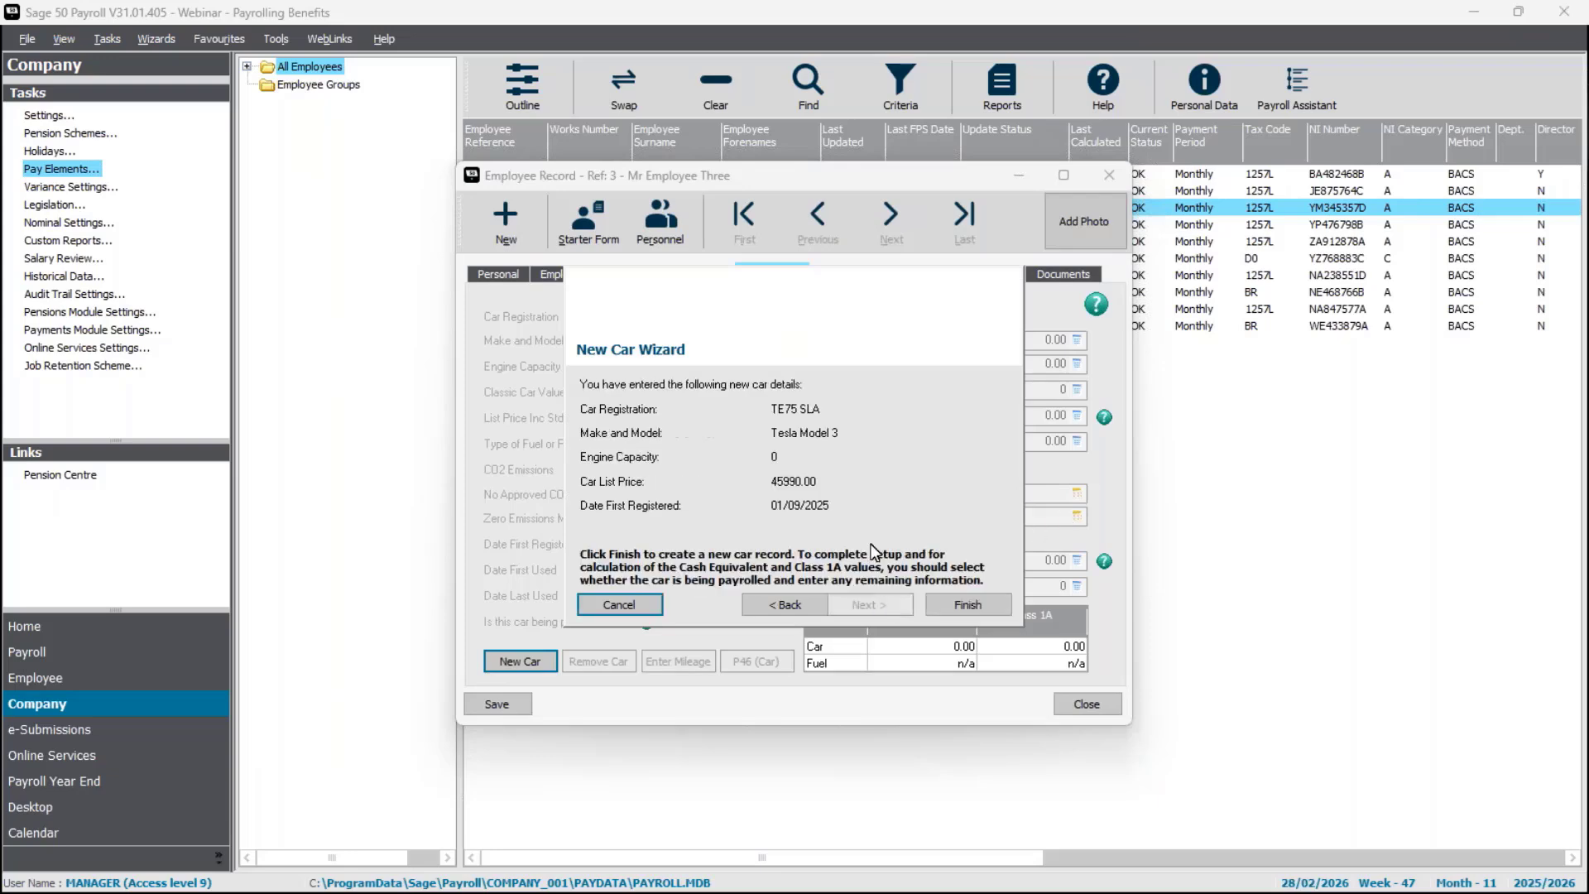
{"action": "left_click", "coordinate": [973, 608]}
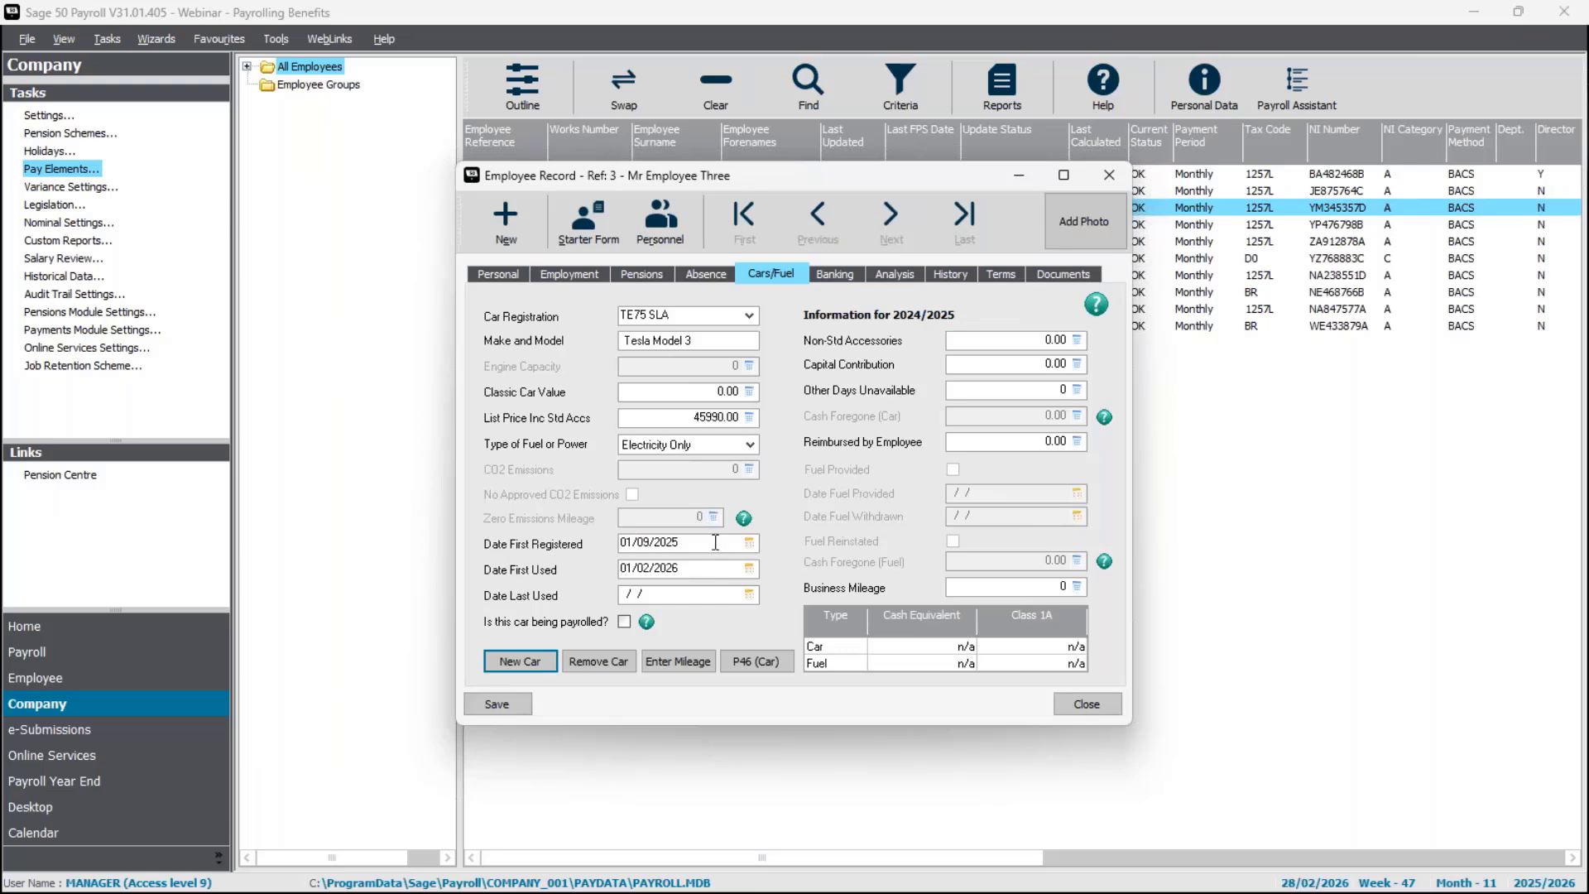
Mark the Tesla as being payrolled and open employee 3's pay elements, saving the record changes.
{"action": "left_click", "coordinate": [625, 622]}
{"action": "left_click", "coordinate": [499, 272]}
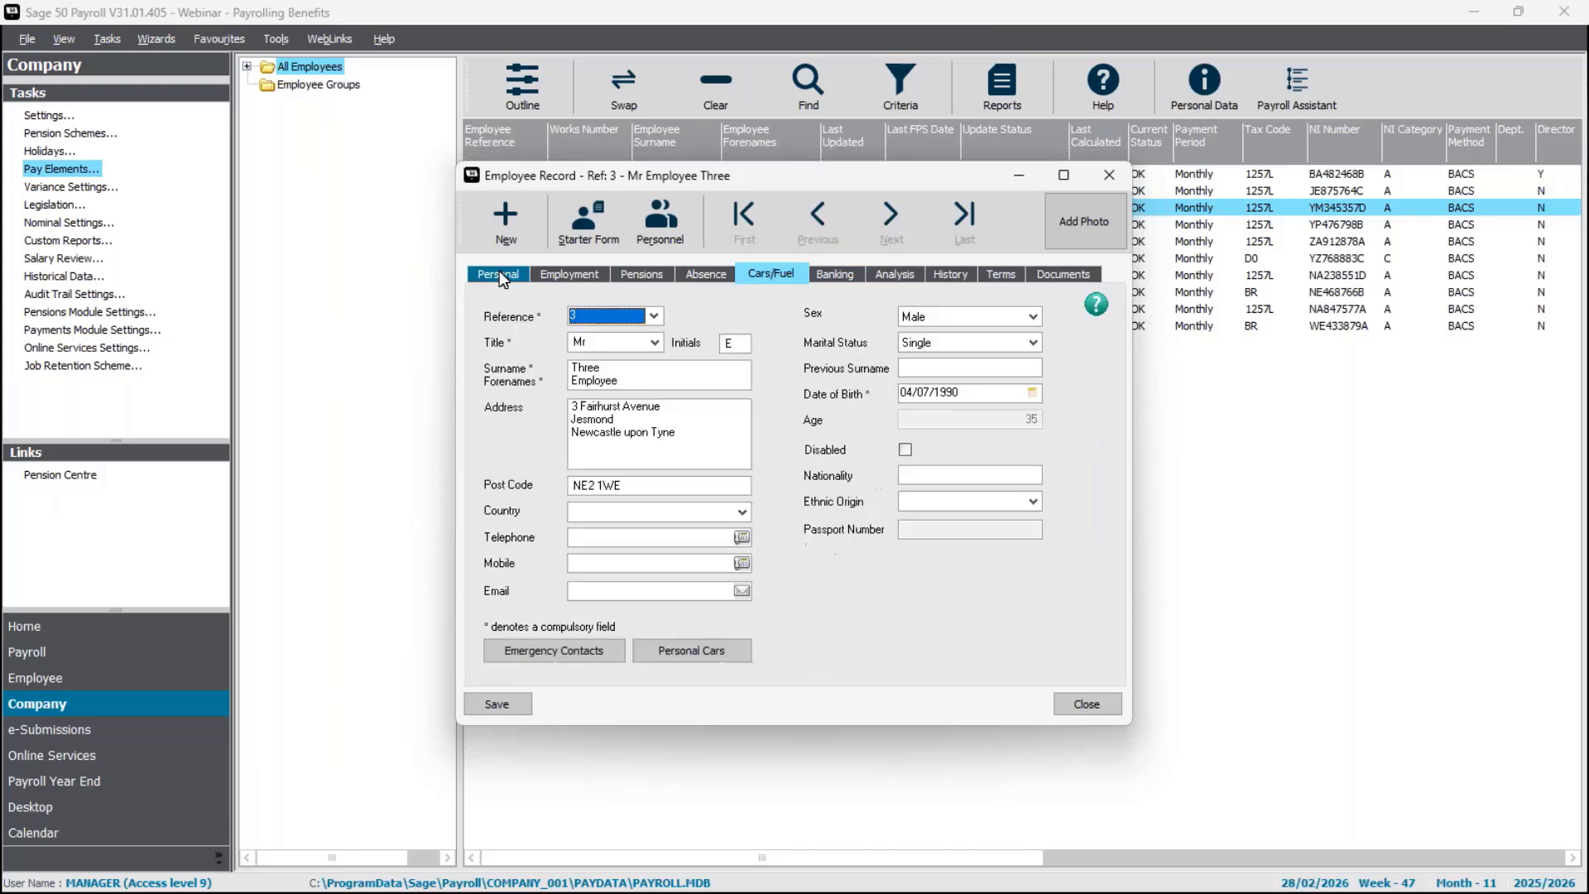
{"action": "left_click", "coordinate": [568, 271]}
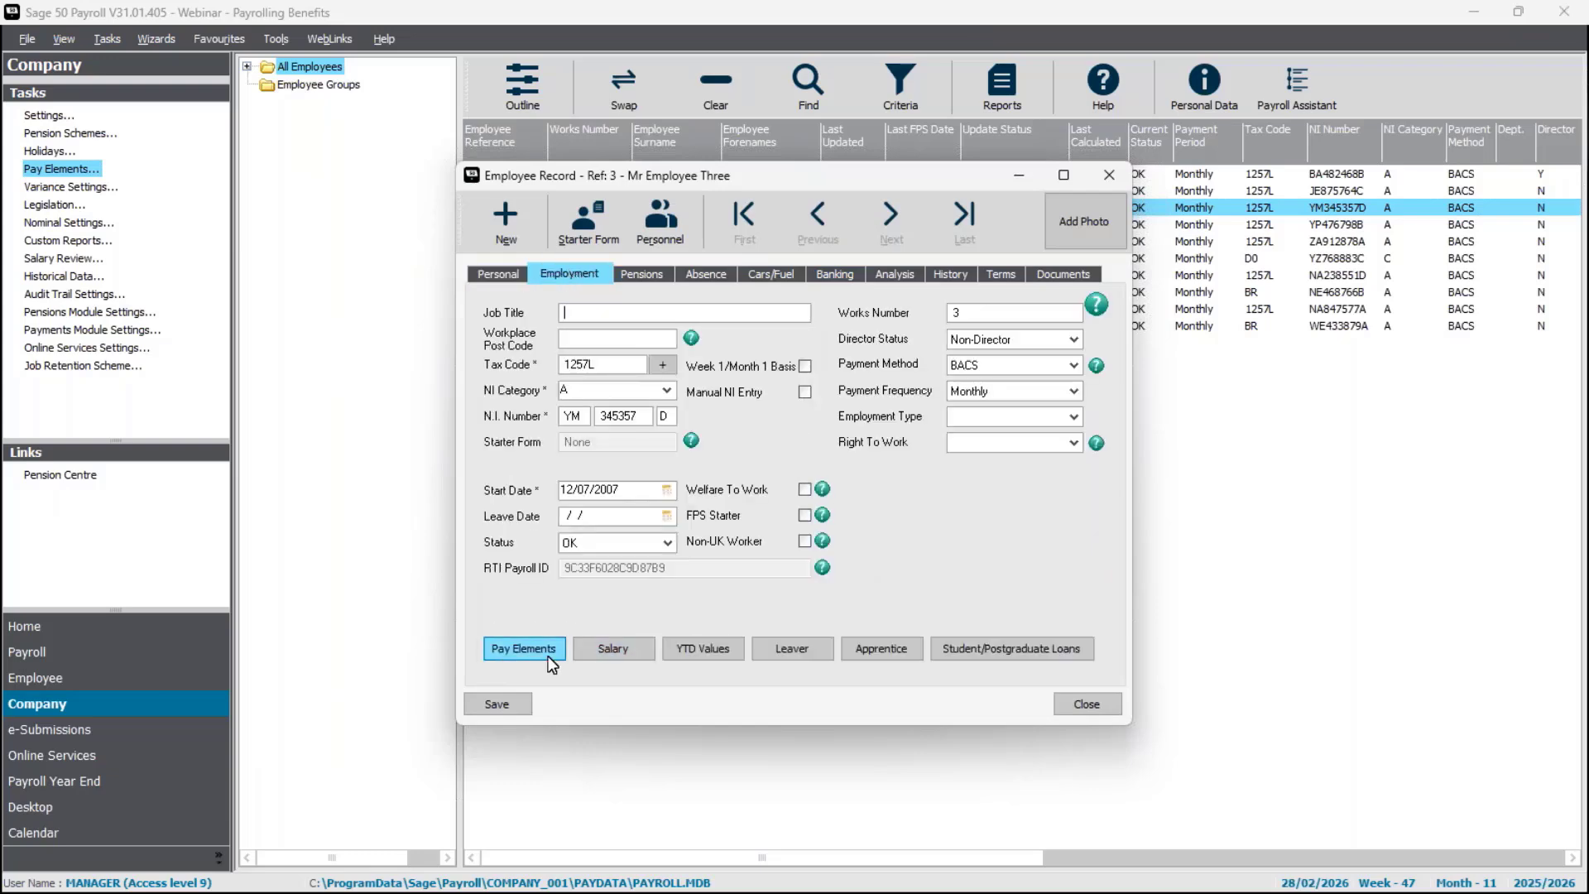
{"action": "left_click", "coordinate": [546, 649]}
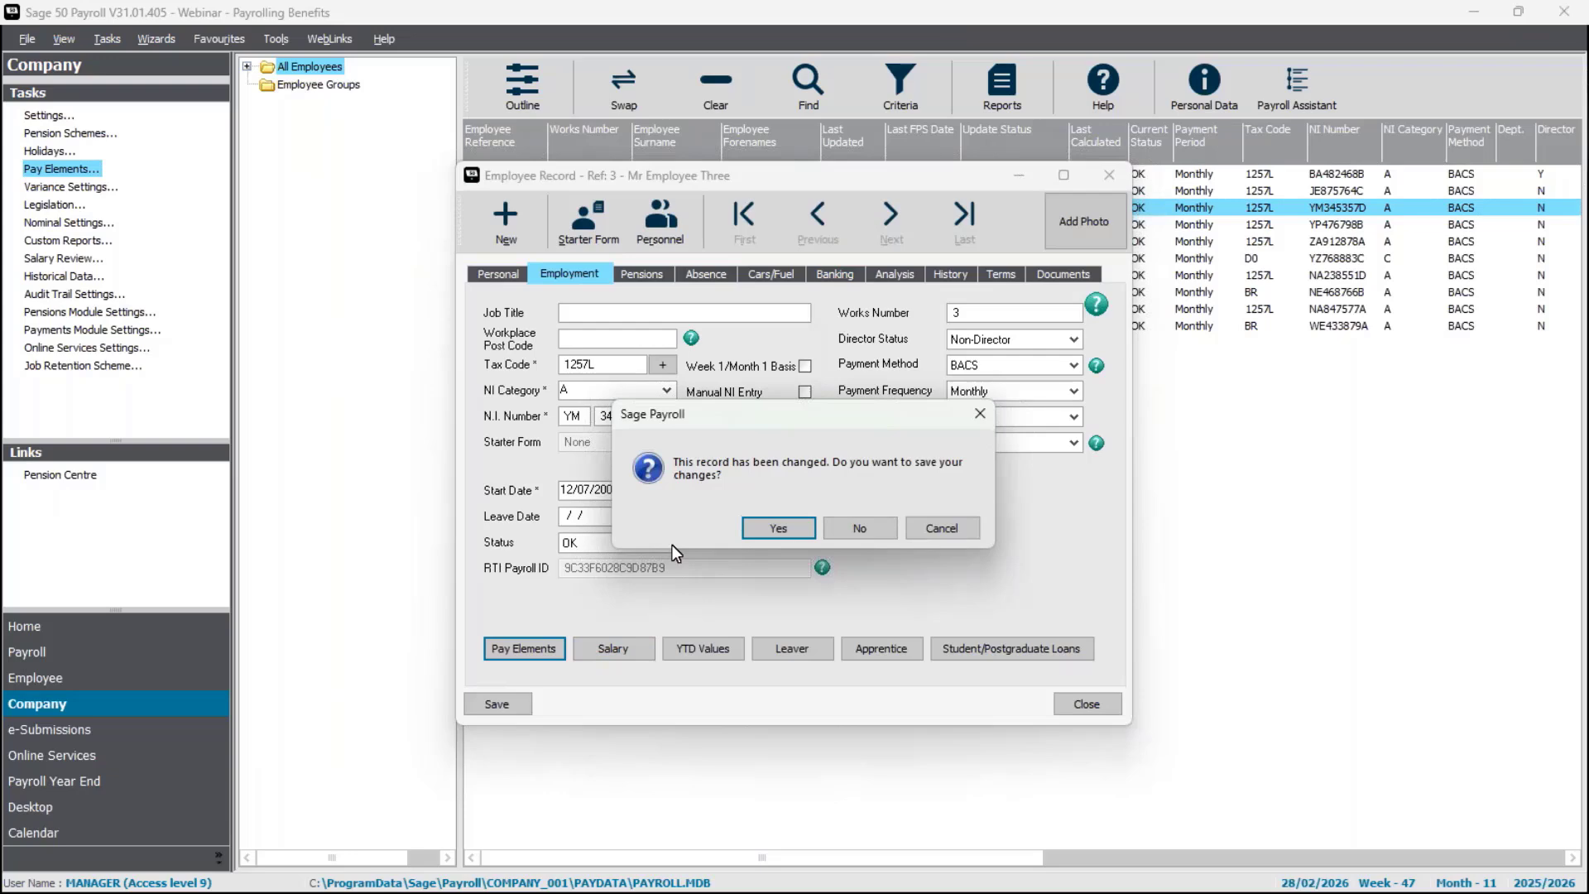
{"action": "left_click", "coordinate": [780, 530]}
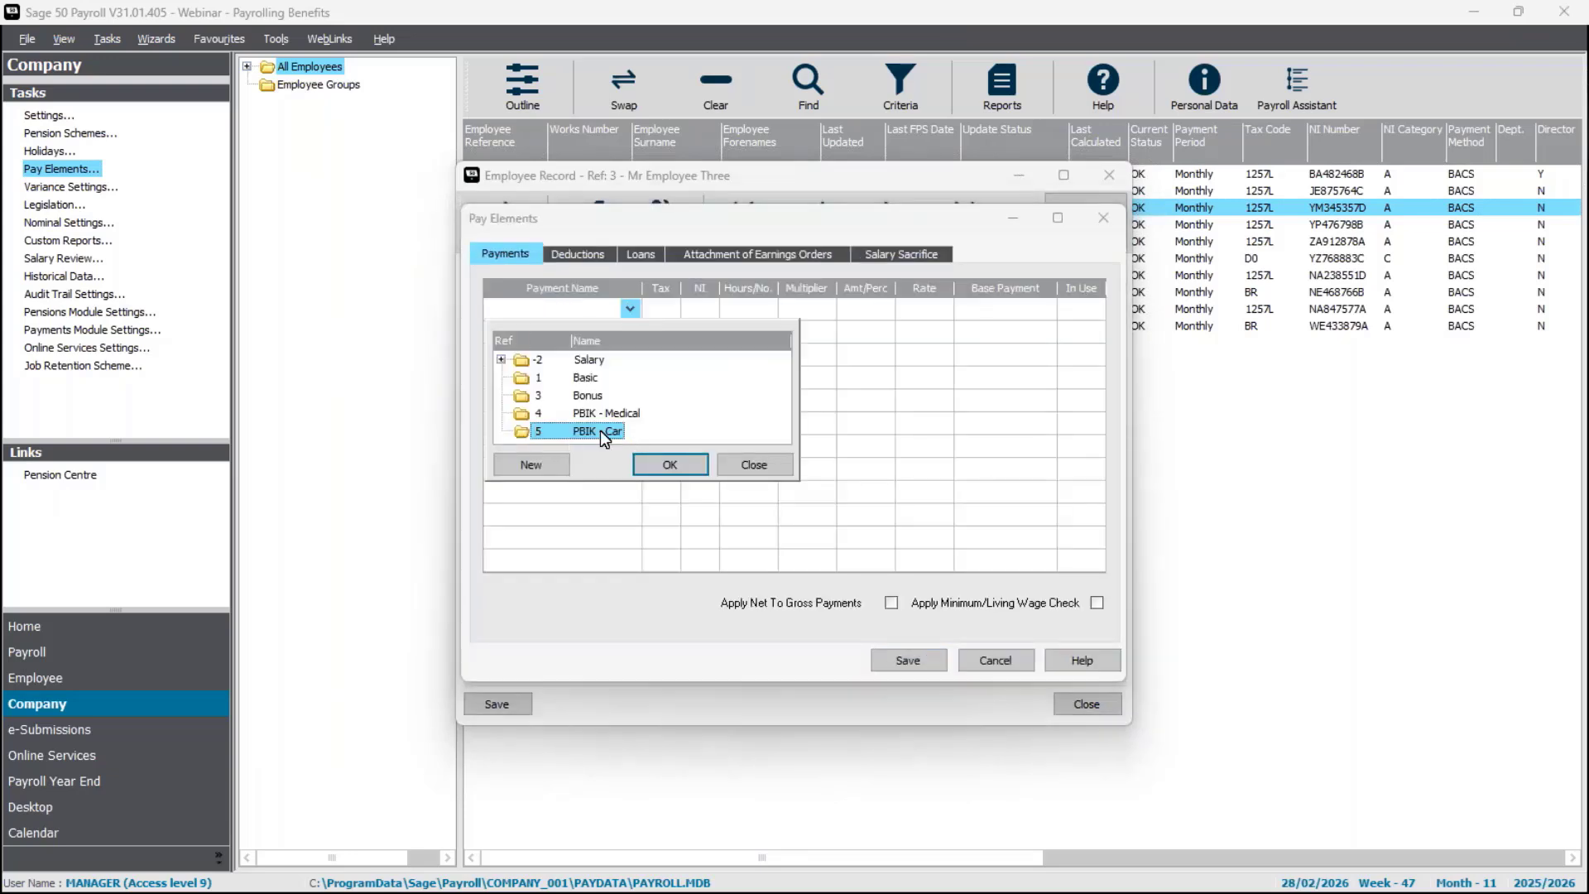
Add the PBIK - Car payment with Hours/No. 1 and rate 120.5, saving the pay elements and employee 3's record.
{"action": "left_click", "coordinate": [677, 465]}
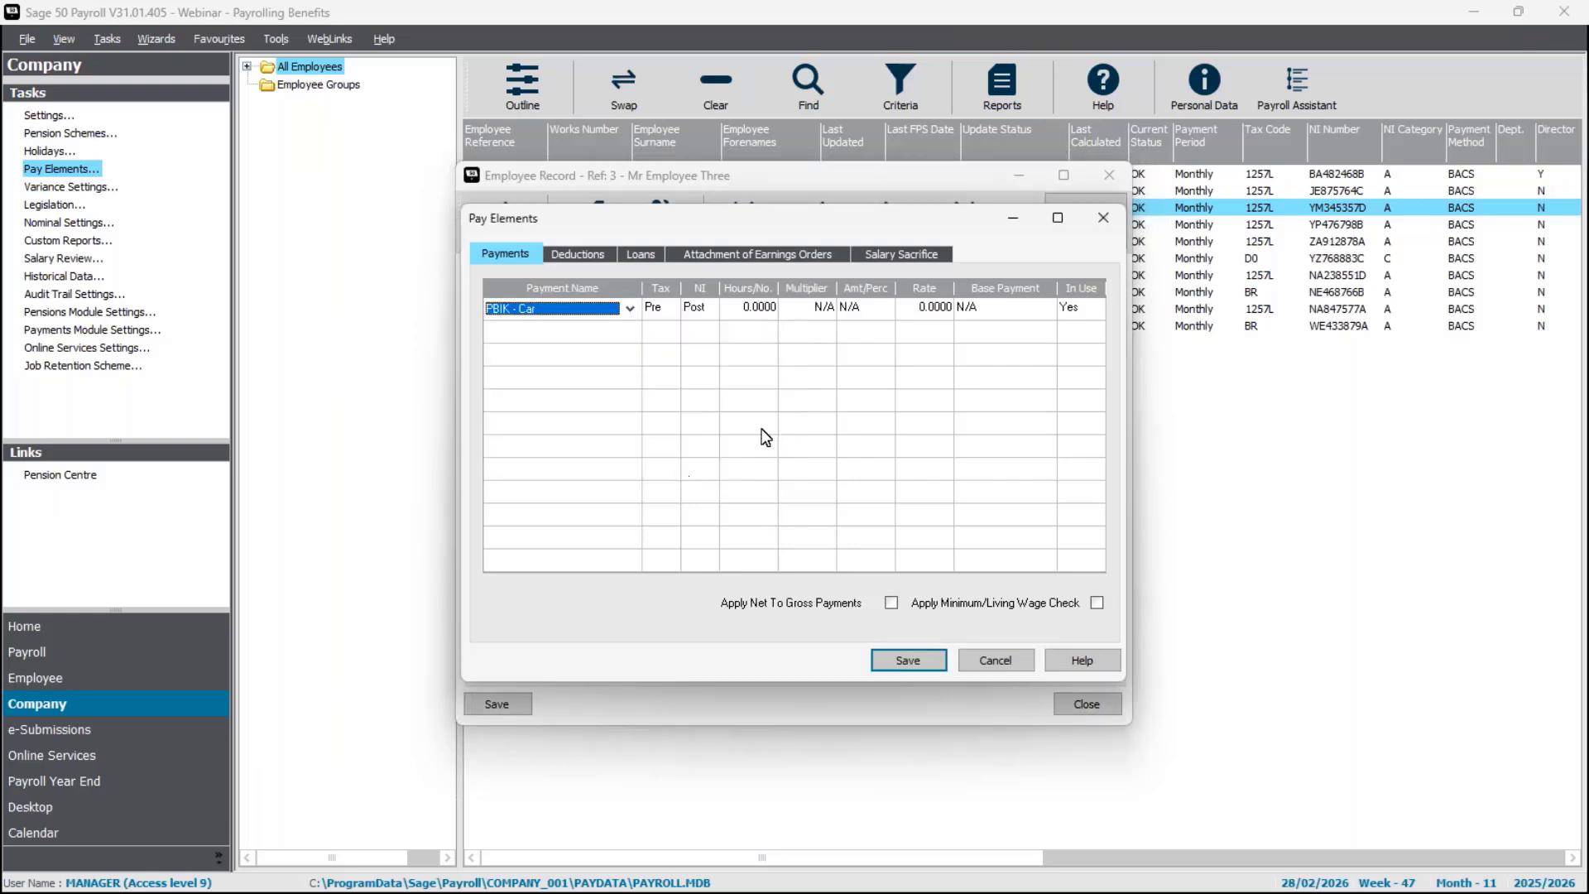
{"action": "left_click", "coordinate": [758, 315]}
{"action": "key", "text": "BackSpace"}
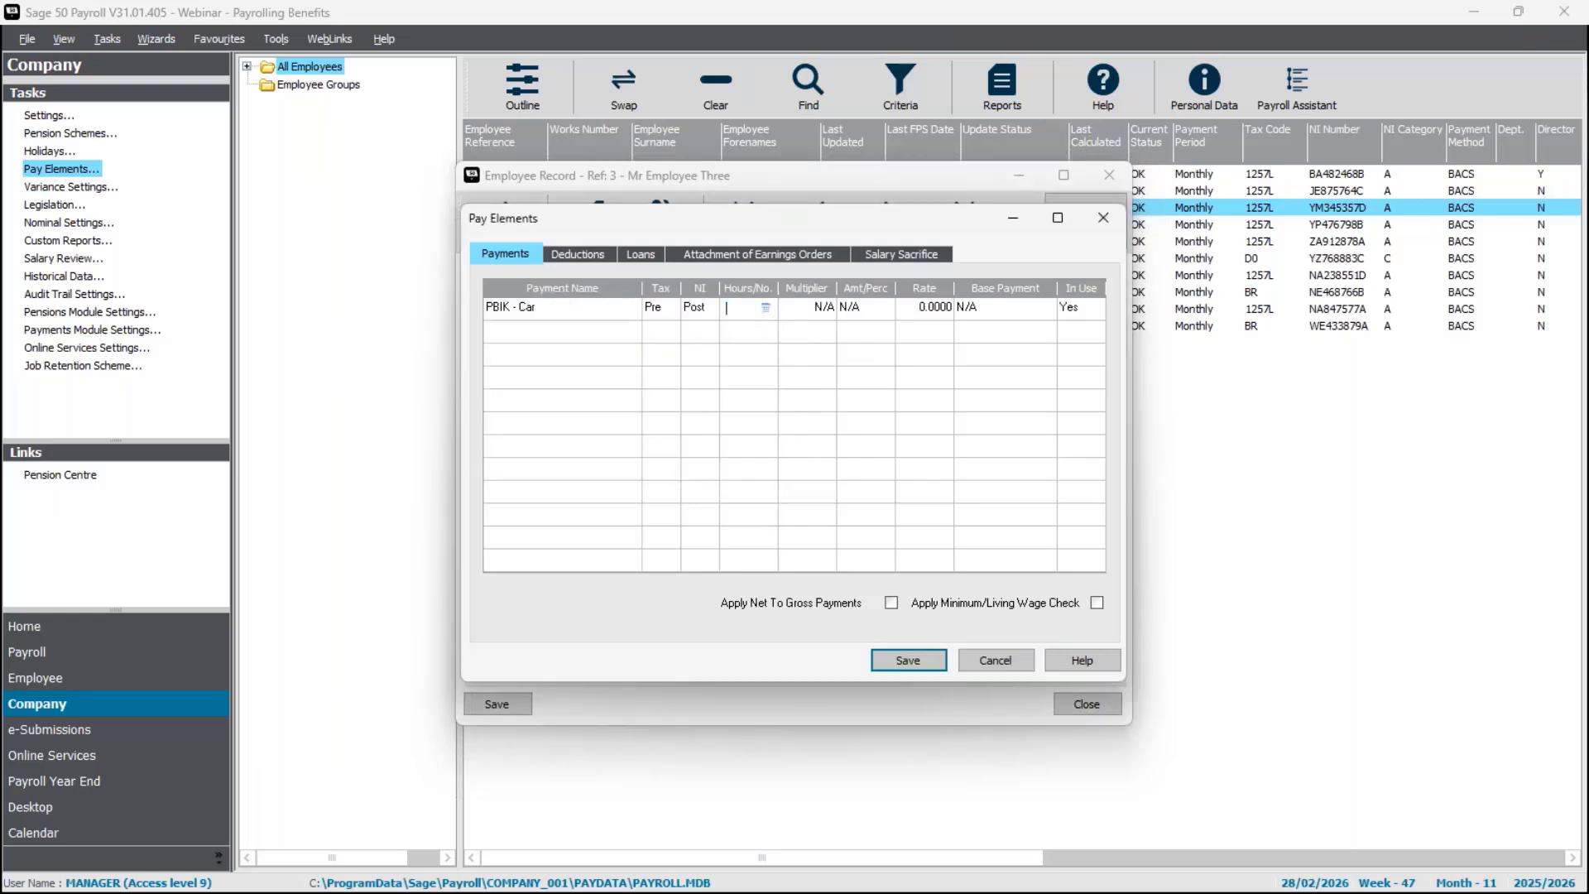
{"action": "type", "text": "1"}
{"action": "key", "text": "Tab"}
{"action": "type", "text": "120.5"}
{"action": "key", "text": "Tab"}
{"action": "left_click", "coordinate": [931, 662]}
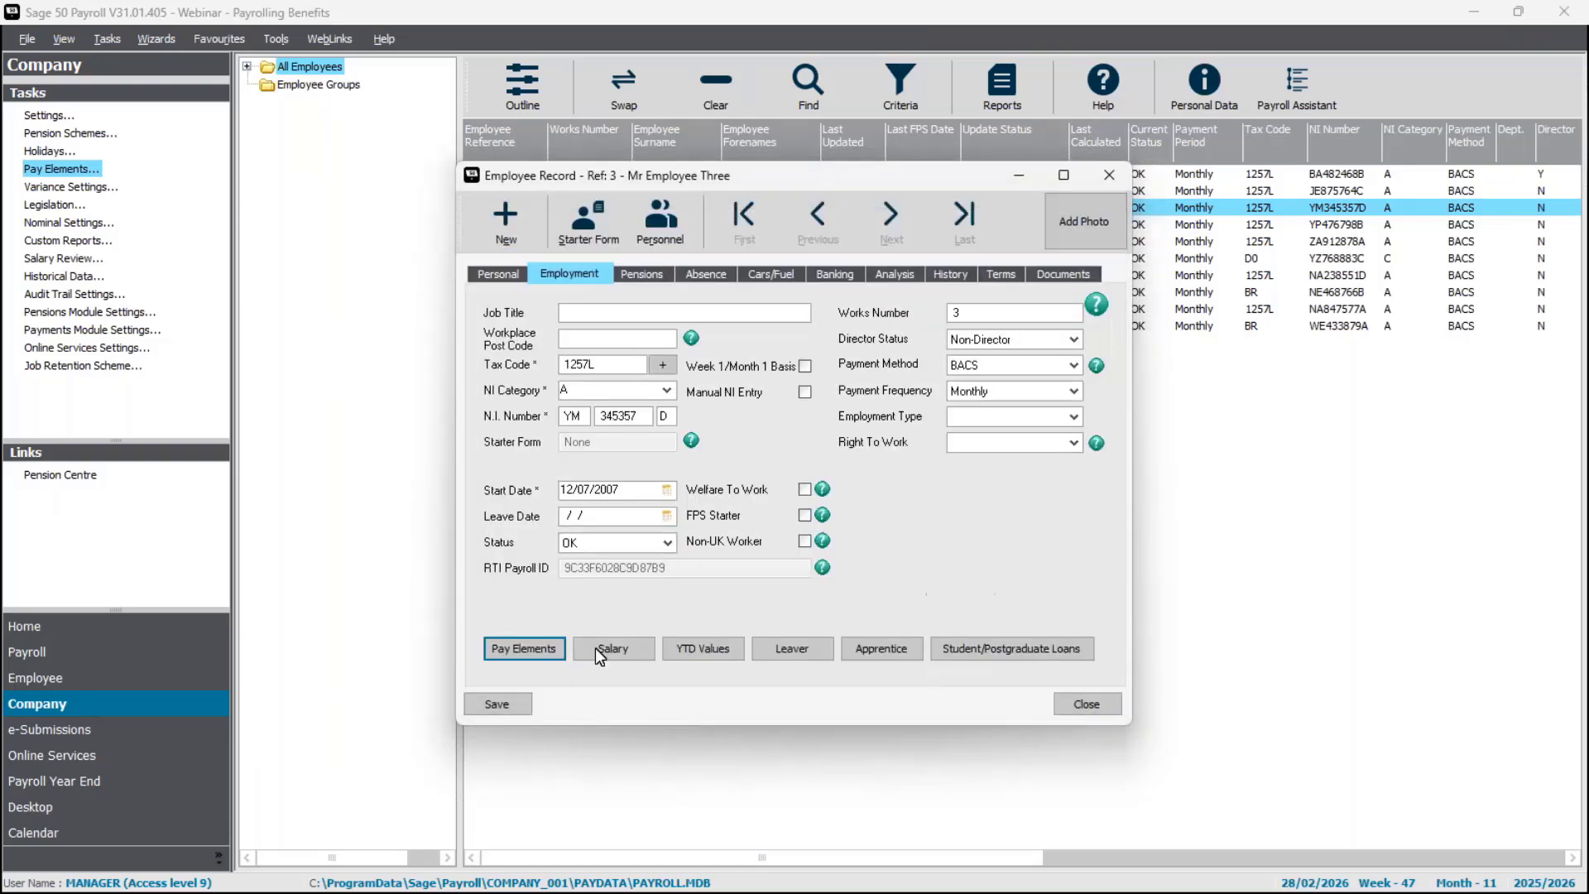
{"action": "left_click", "coordinate": [494, 704]}
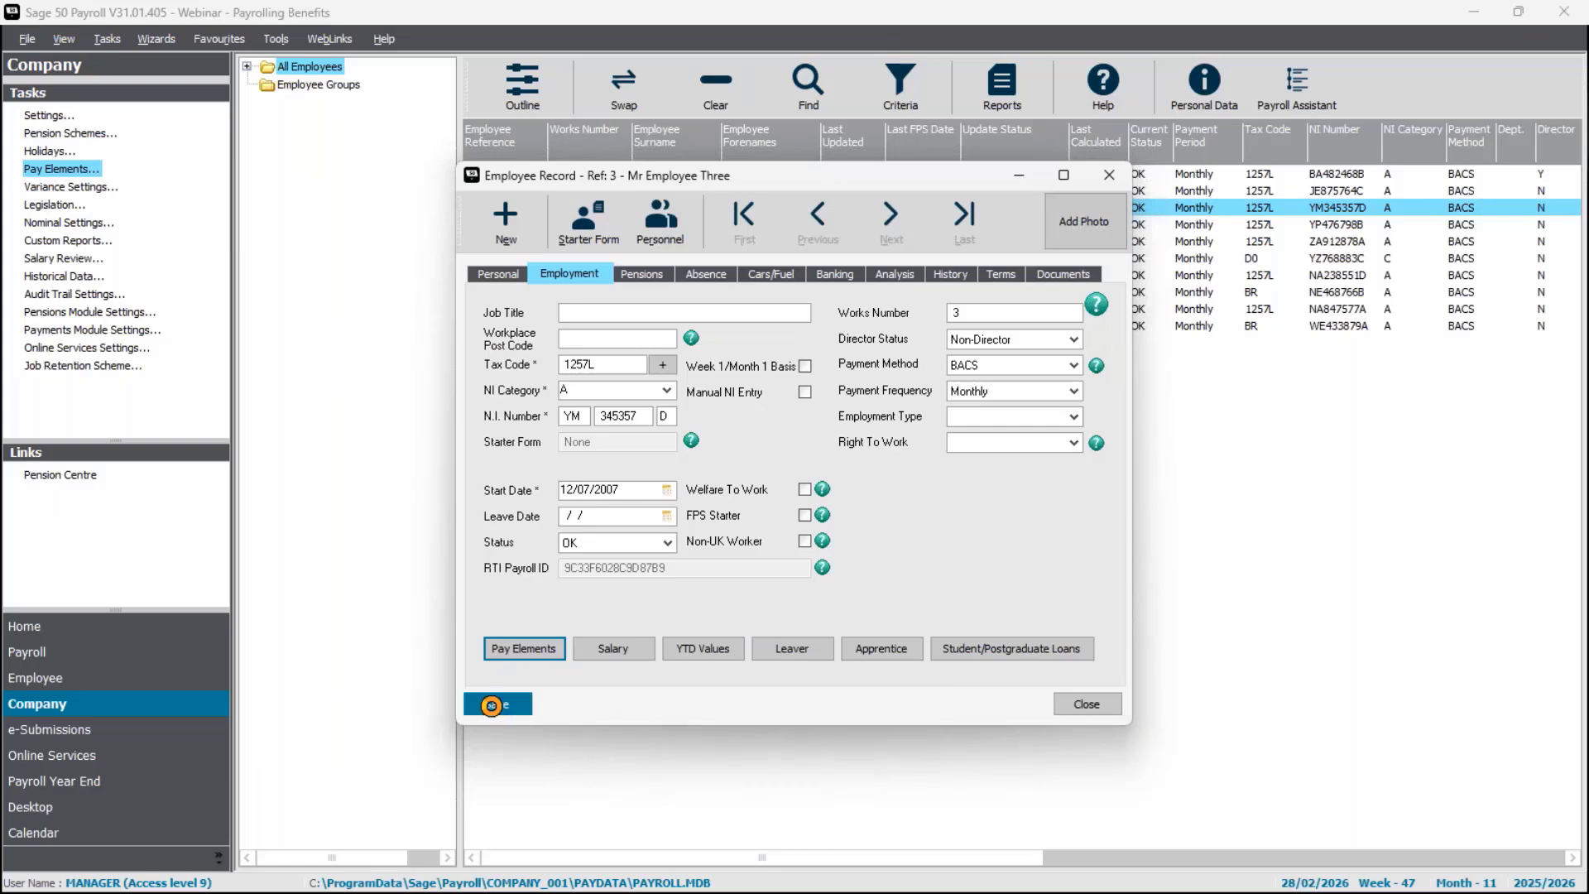
{"action": "left_click", "coordinate": [1106, 709]}
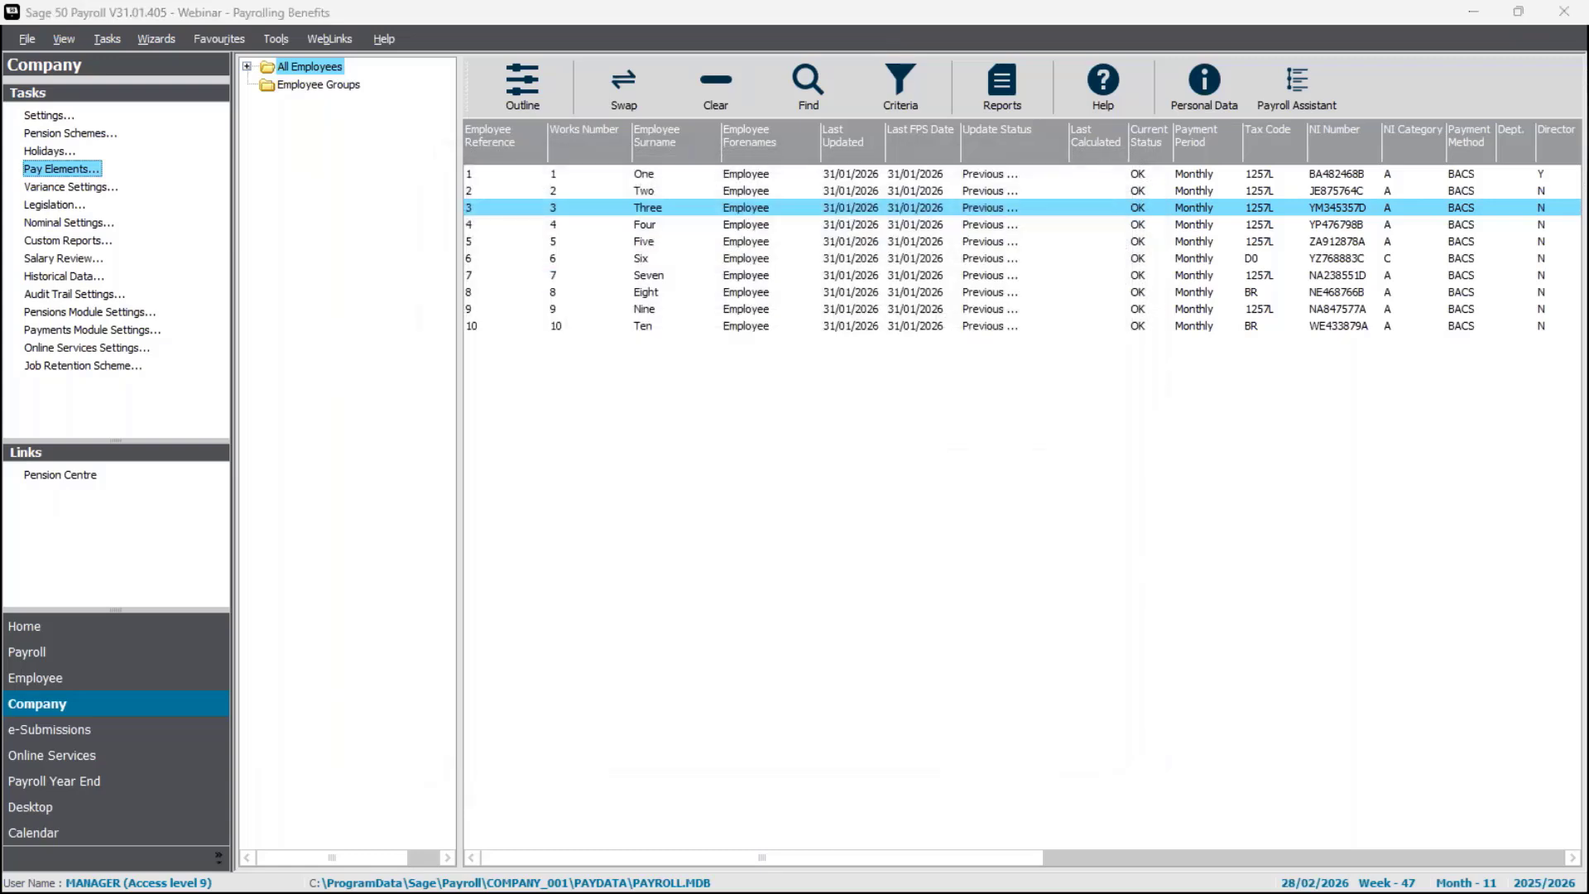
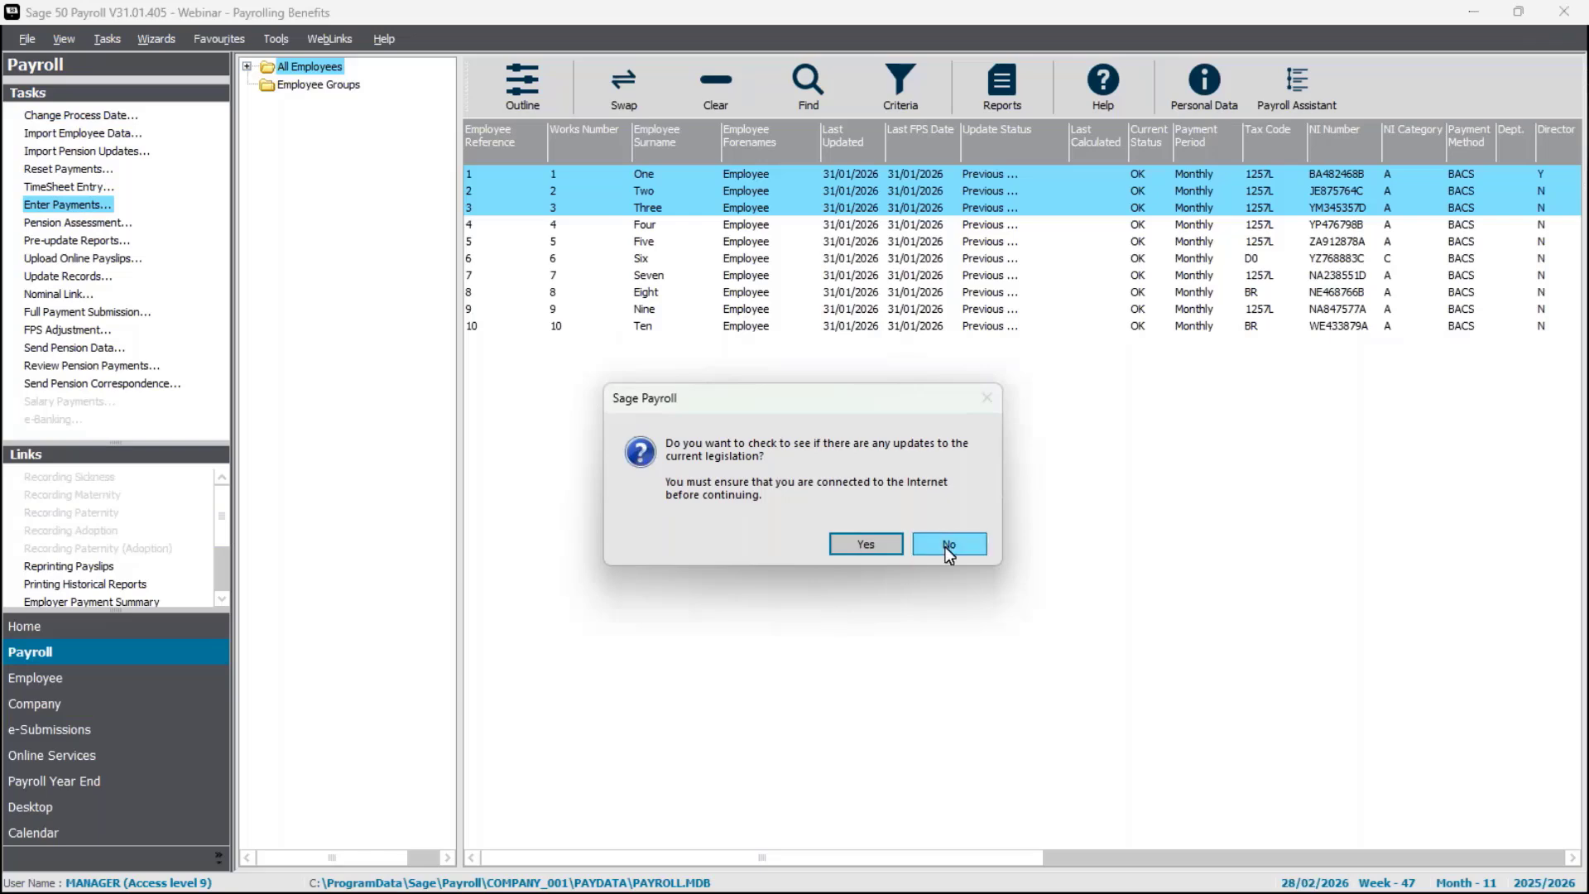
Skip the legislation updates check, review employee 1's PBIK - Car payment and pay summary, and save the payments.
{"action": "left_click", "coordinate": [949, 545]}
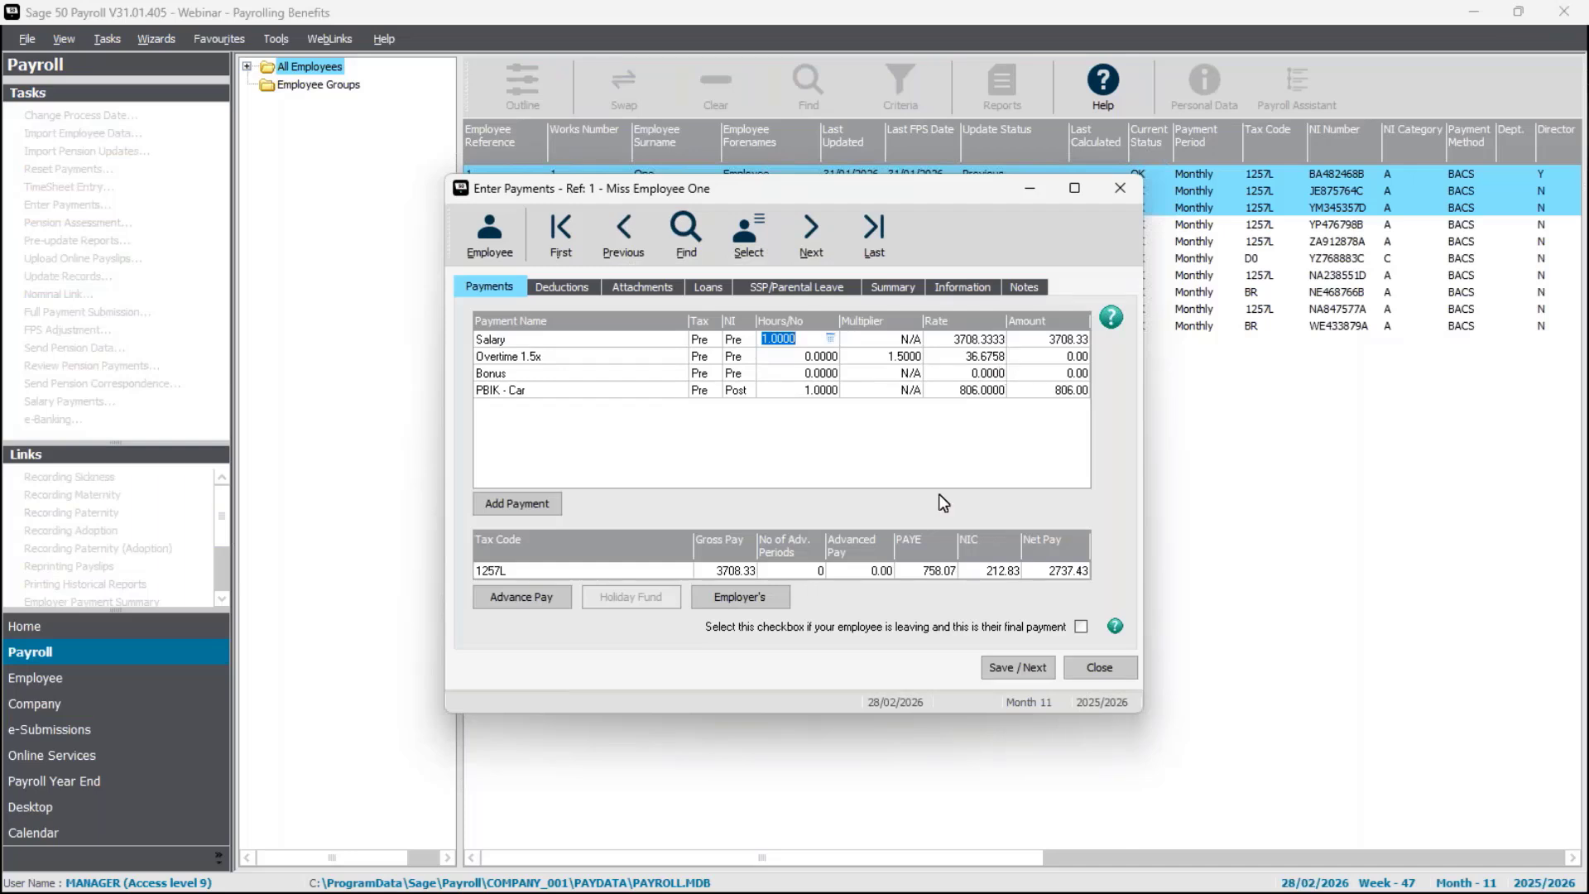
{"action": "left_click", "coordinate": [819, 394]}
{"action": "left_click", "coordinate": [967, 391]}
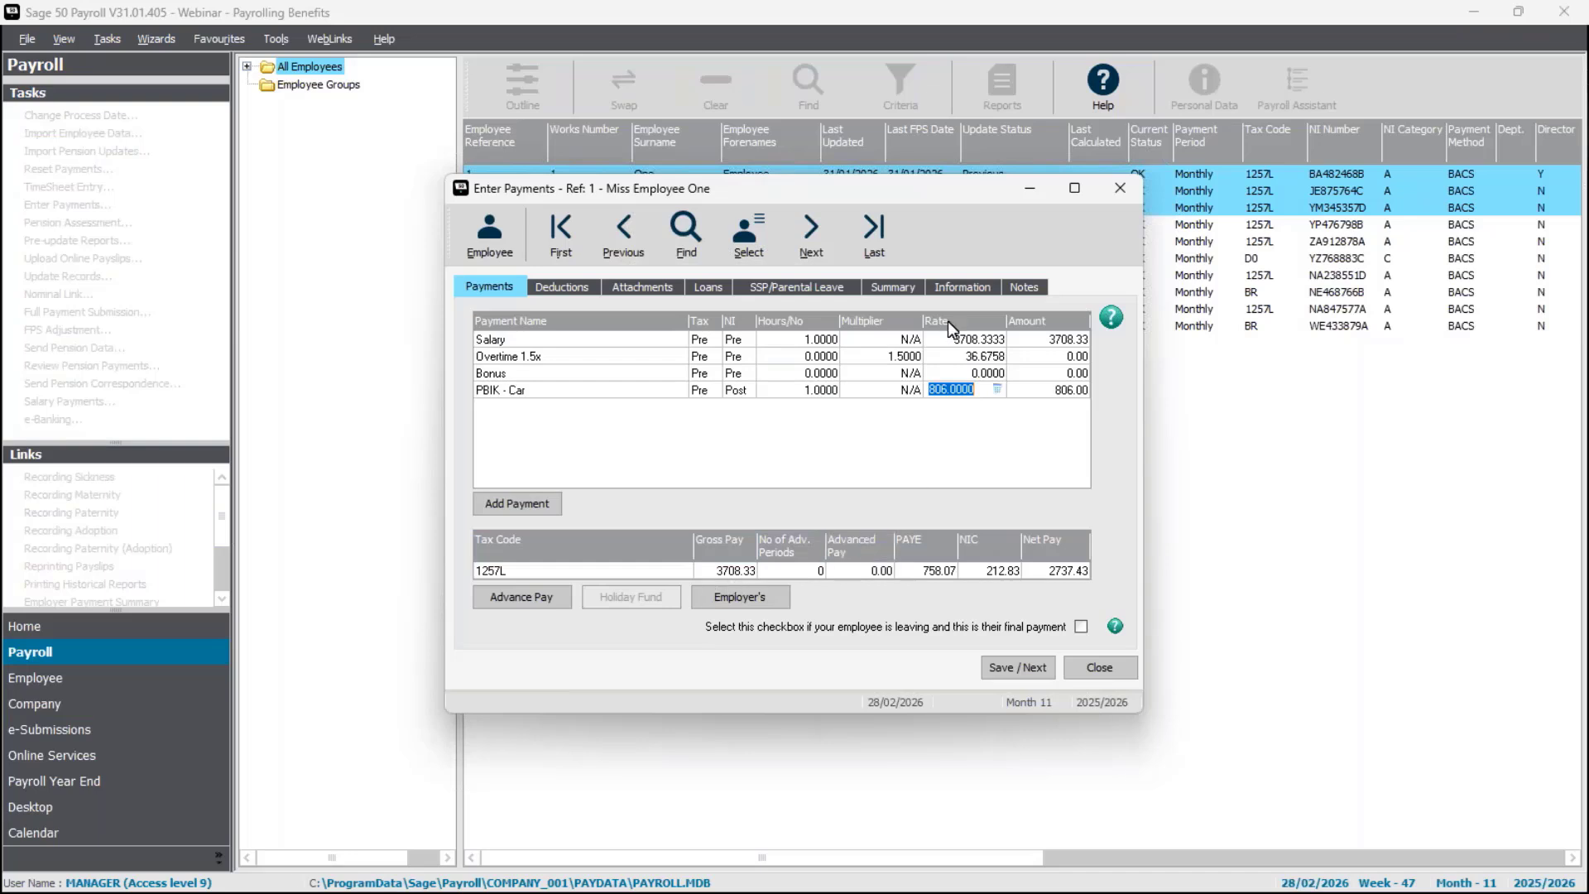
{"action": "left_click", "coordinate": [892, 286]}
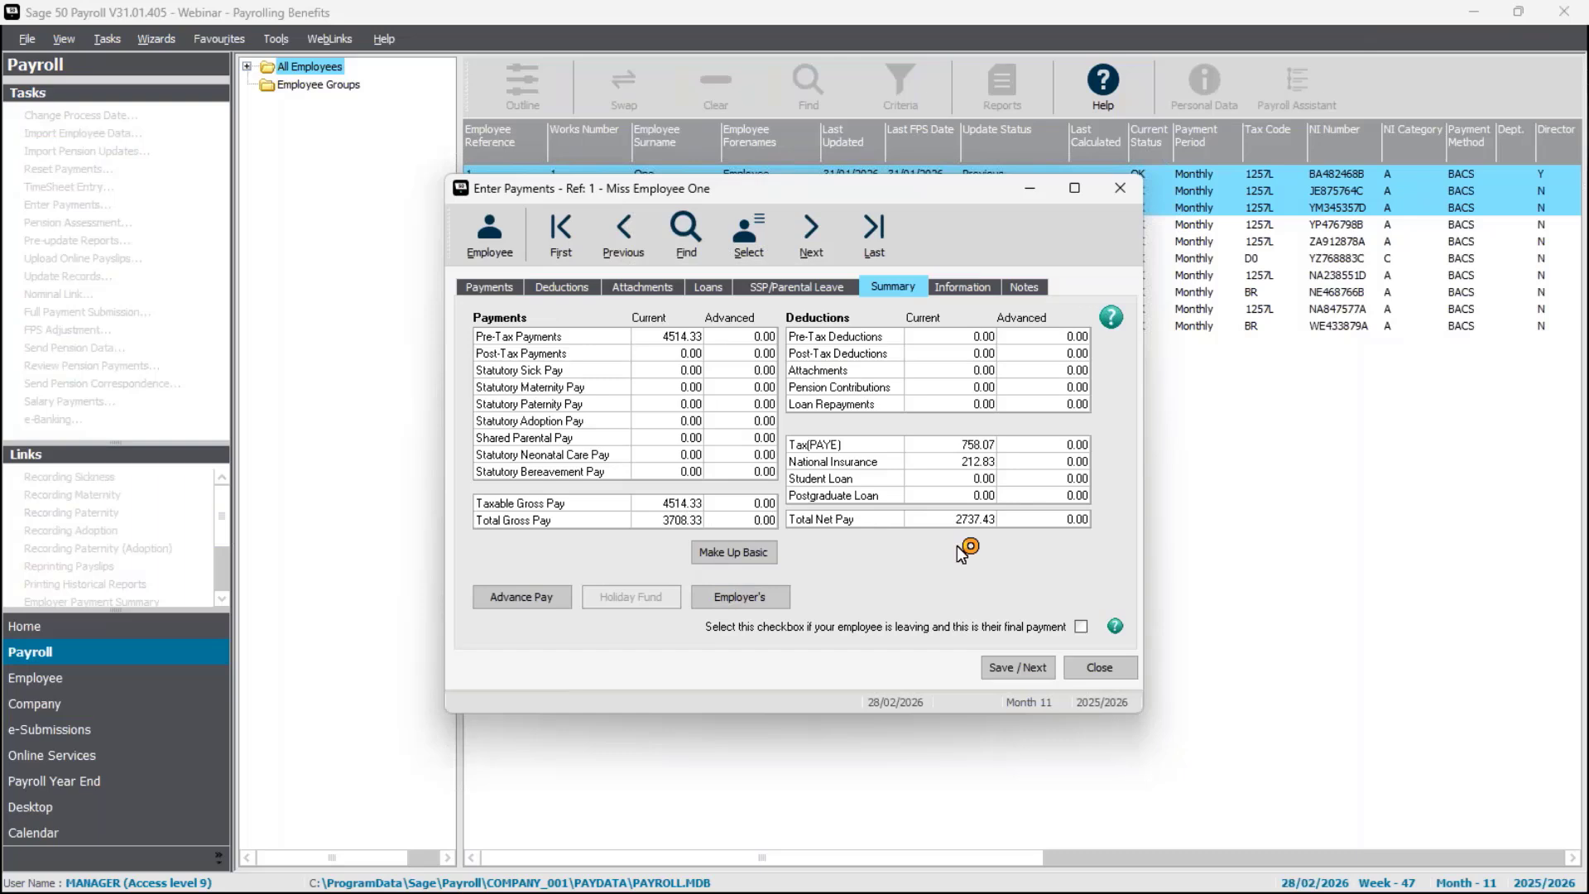
{"action": "left_click", "coordinate": [499, 287]}
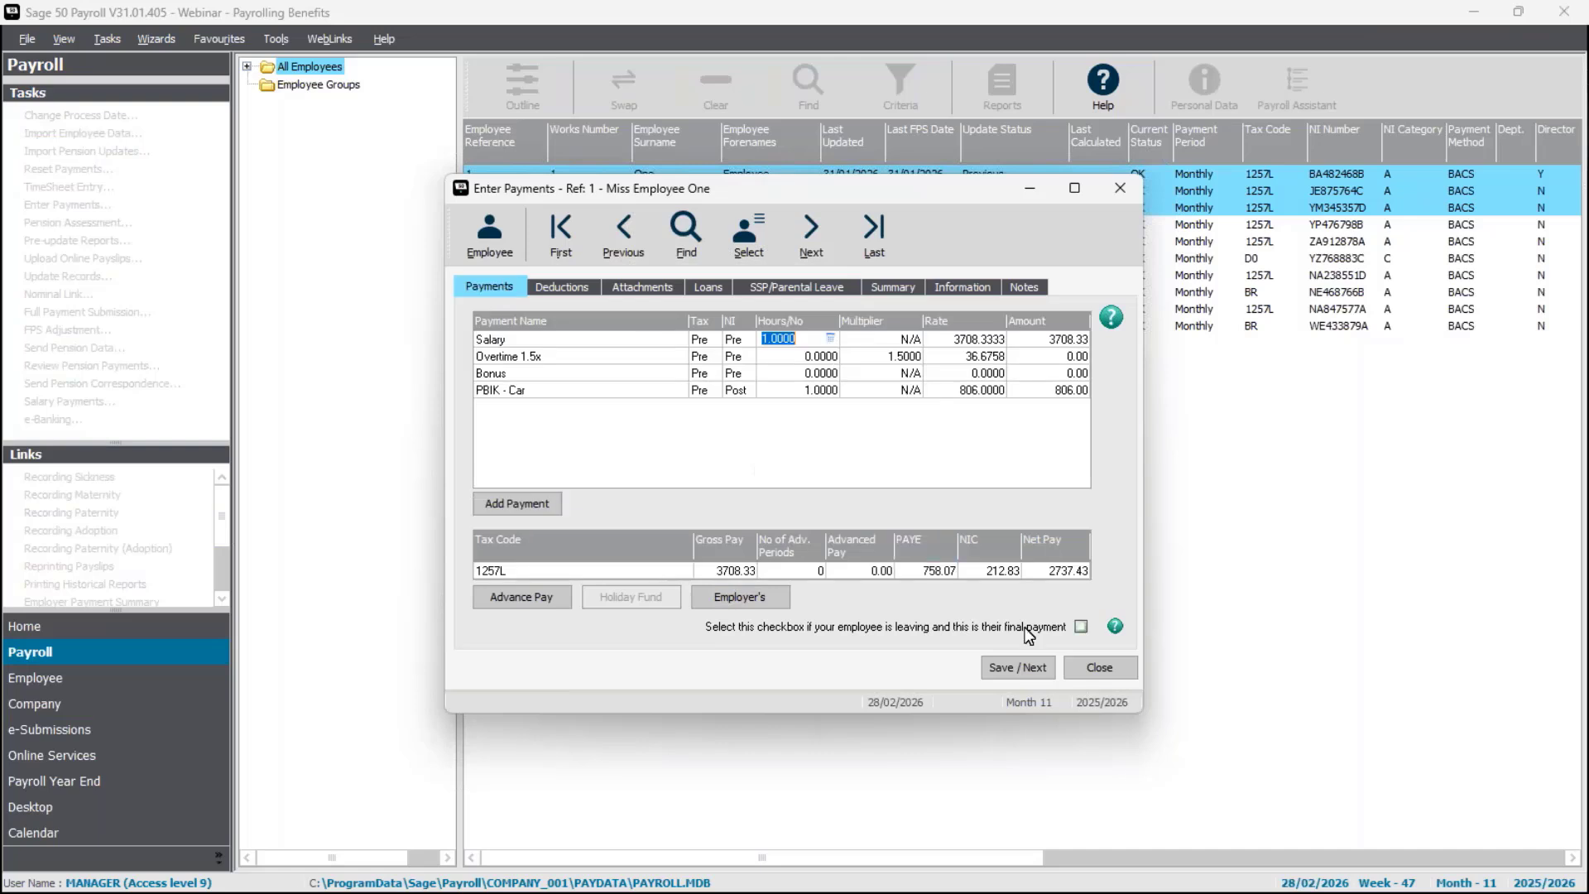
{"action": "left_click", "coordinate": [1018, 667]}
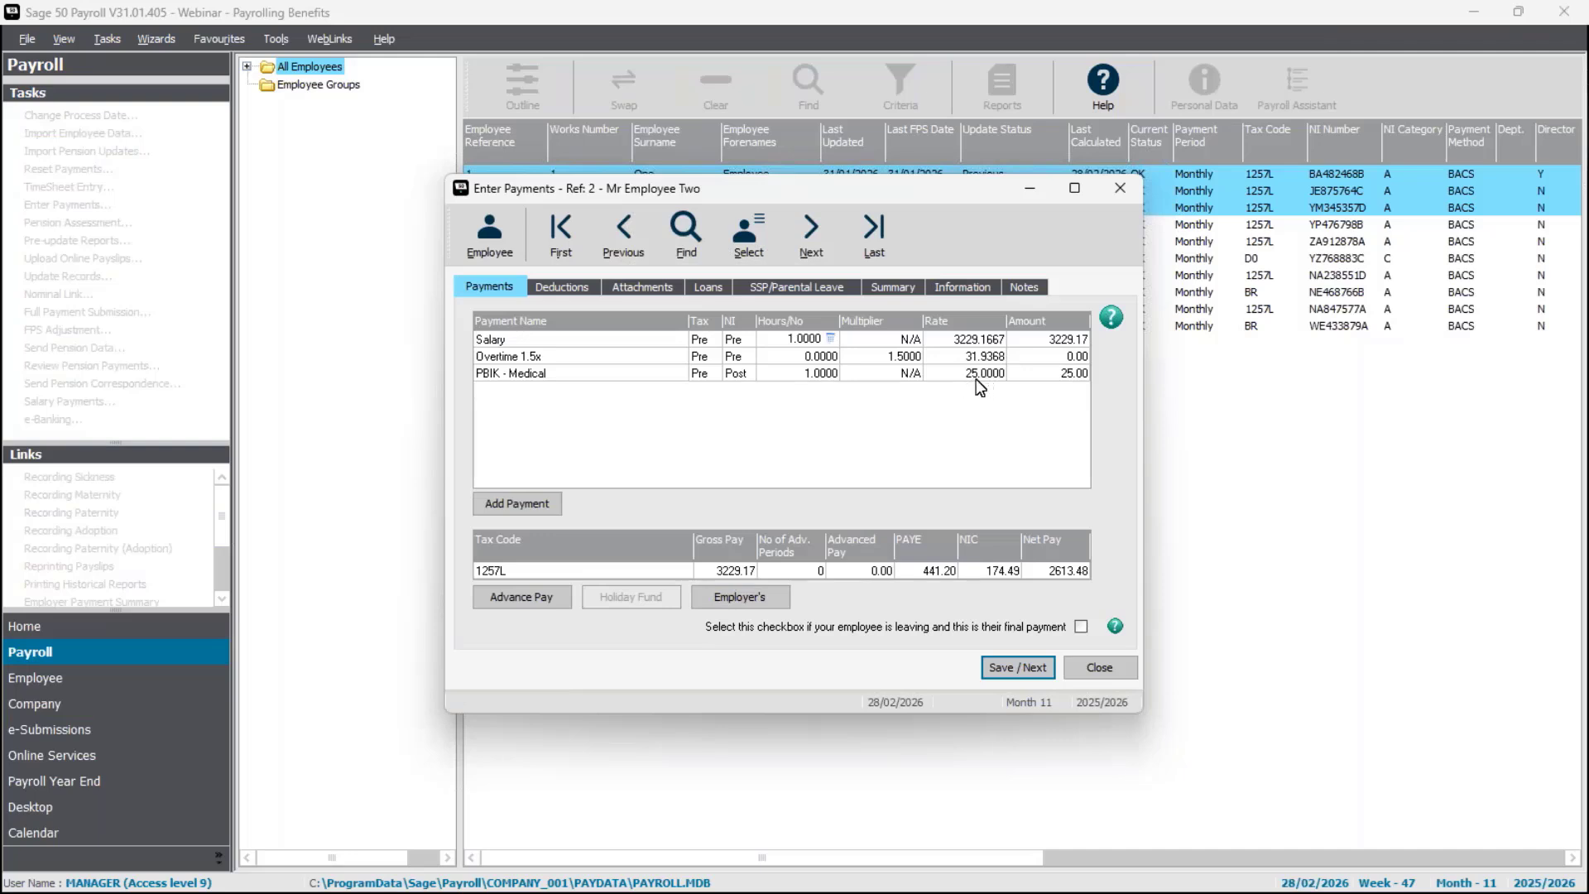
Review employee 2's pay summary and employee 3's deductions, saving both employees' payments and closing payment entry.
{"action": "left_click", "coordinate": [892, 287]}
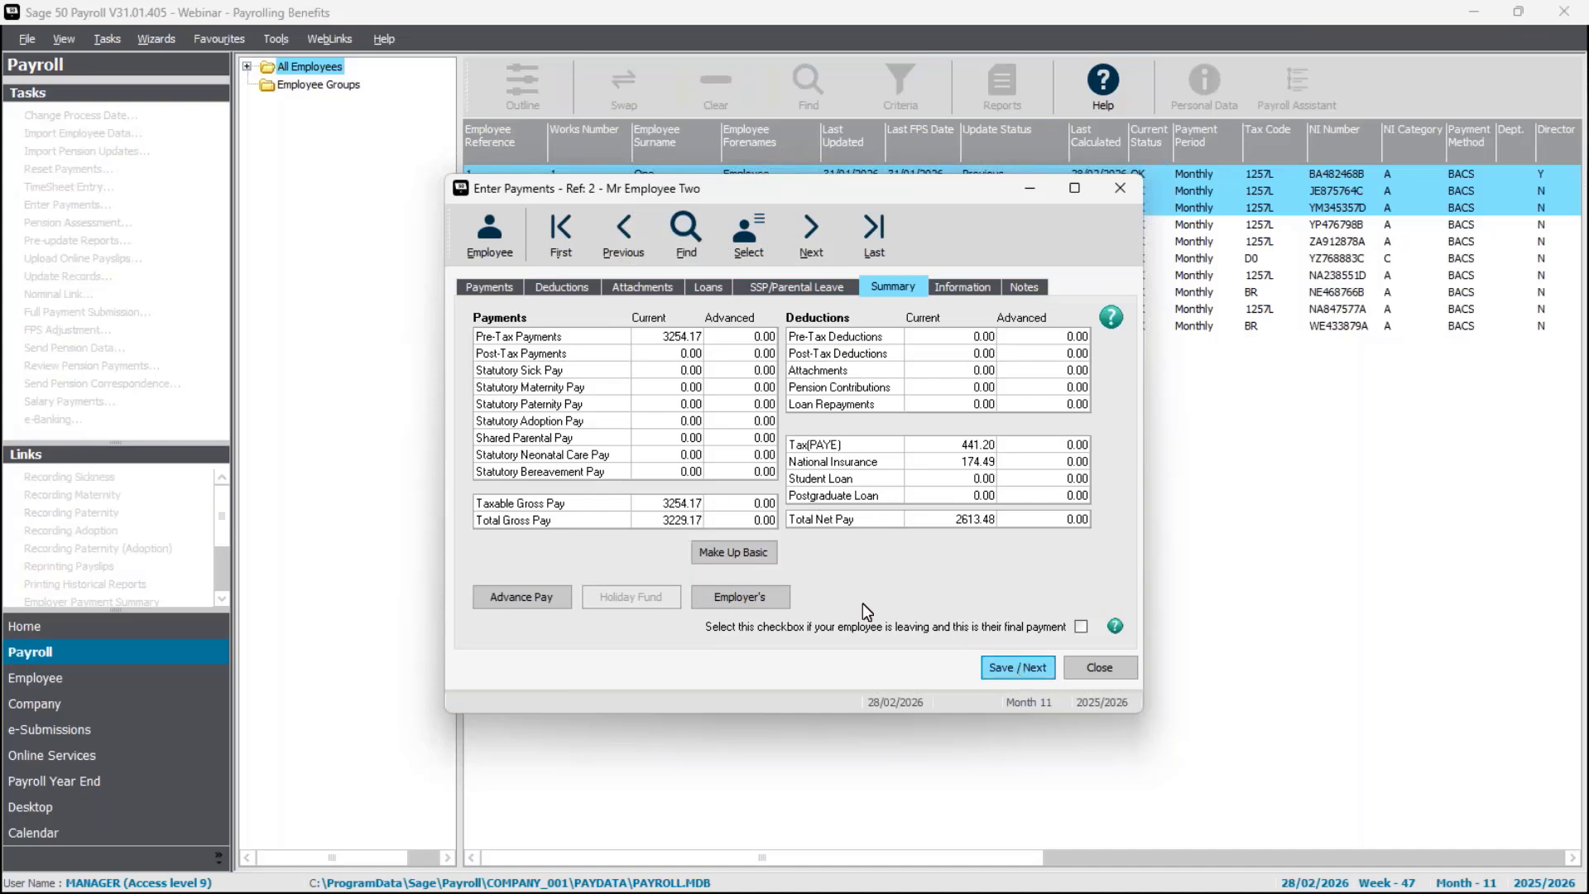
{"action": "left_click", "coordinate": [1019, 673]}
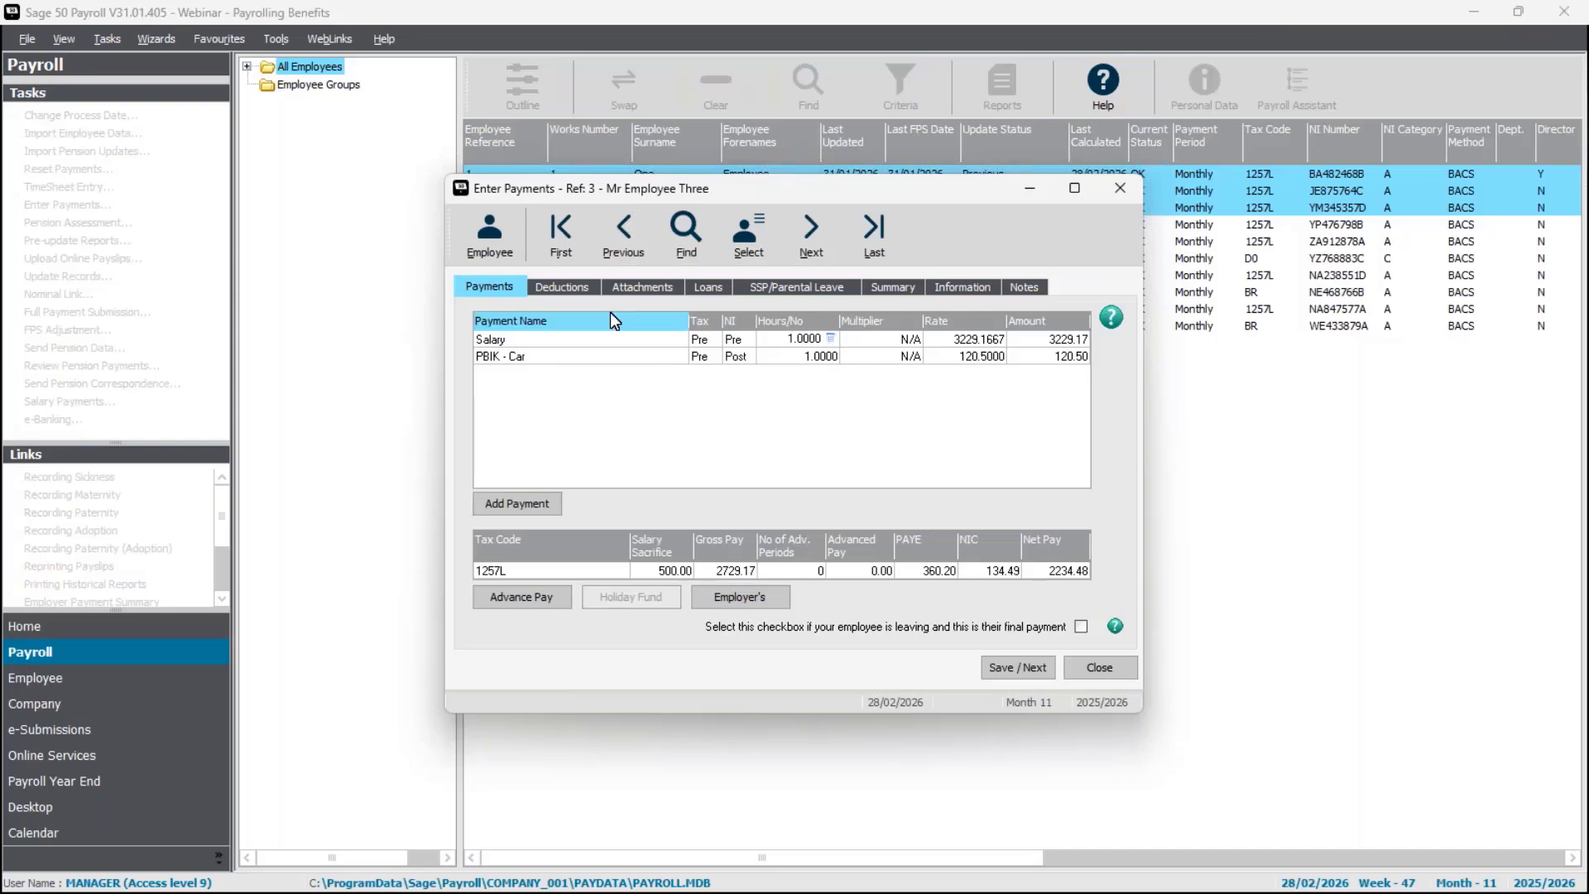
{"action": "left_click", "coordinate": [555, 290]}
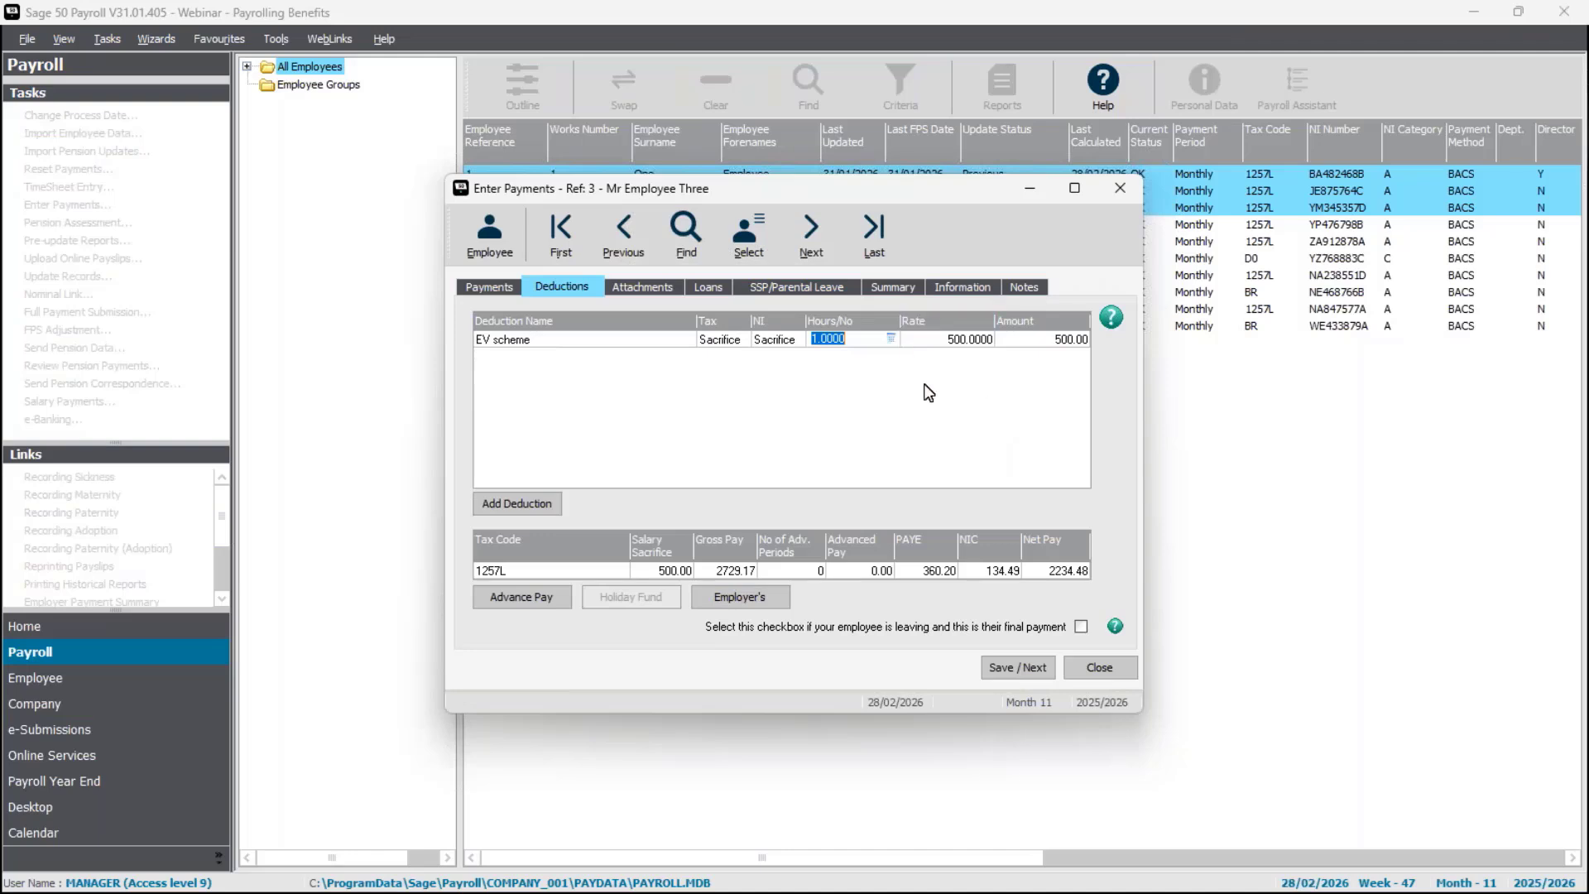
{"action": "left_click", "coordinate": [482, 289]}
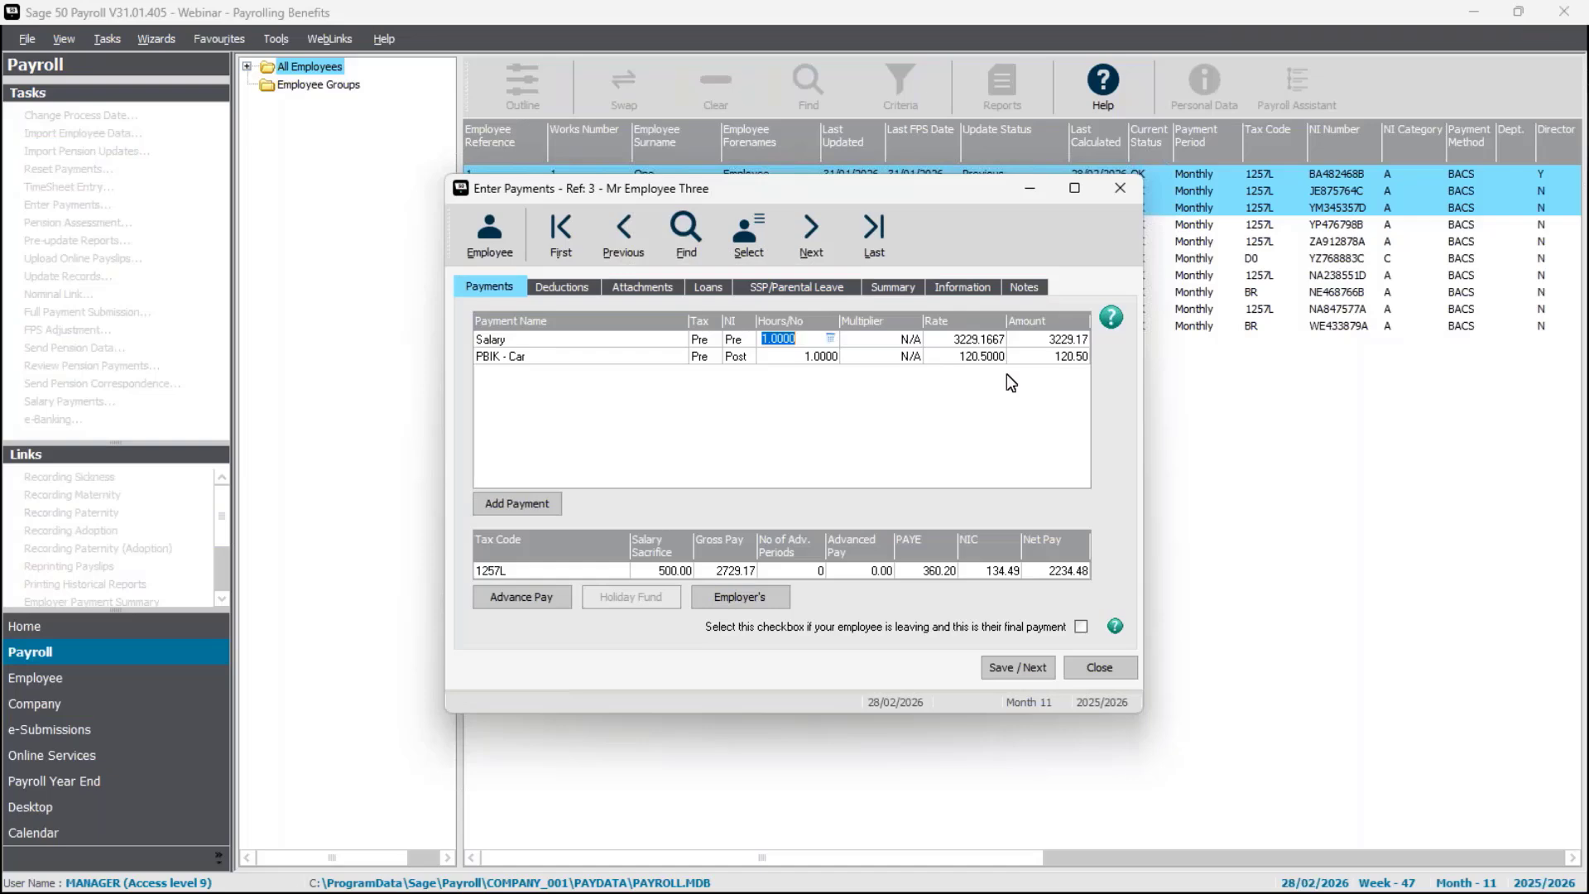
{"action": "left_click", "coordinate": [1013, 667]}
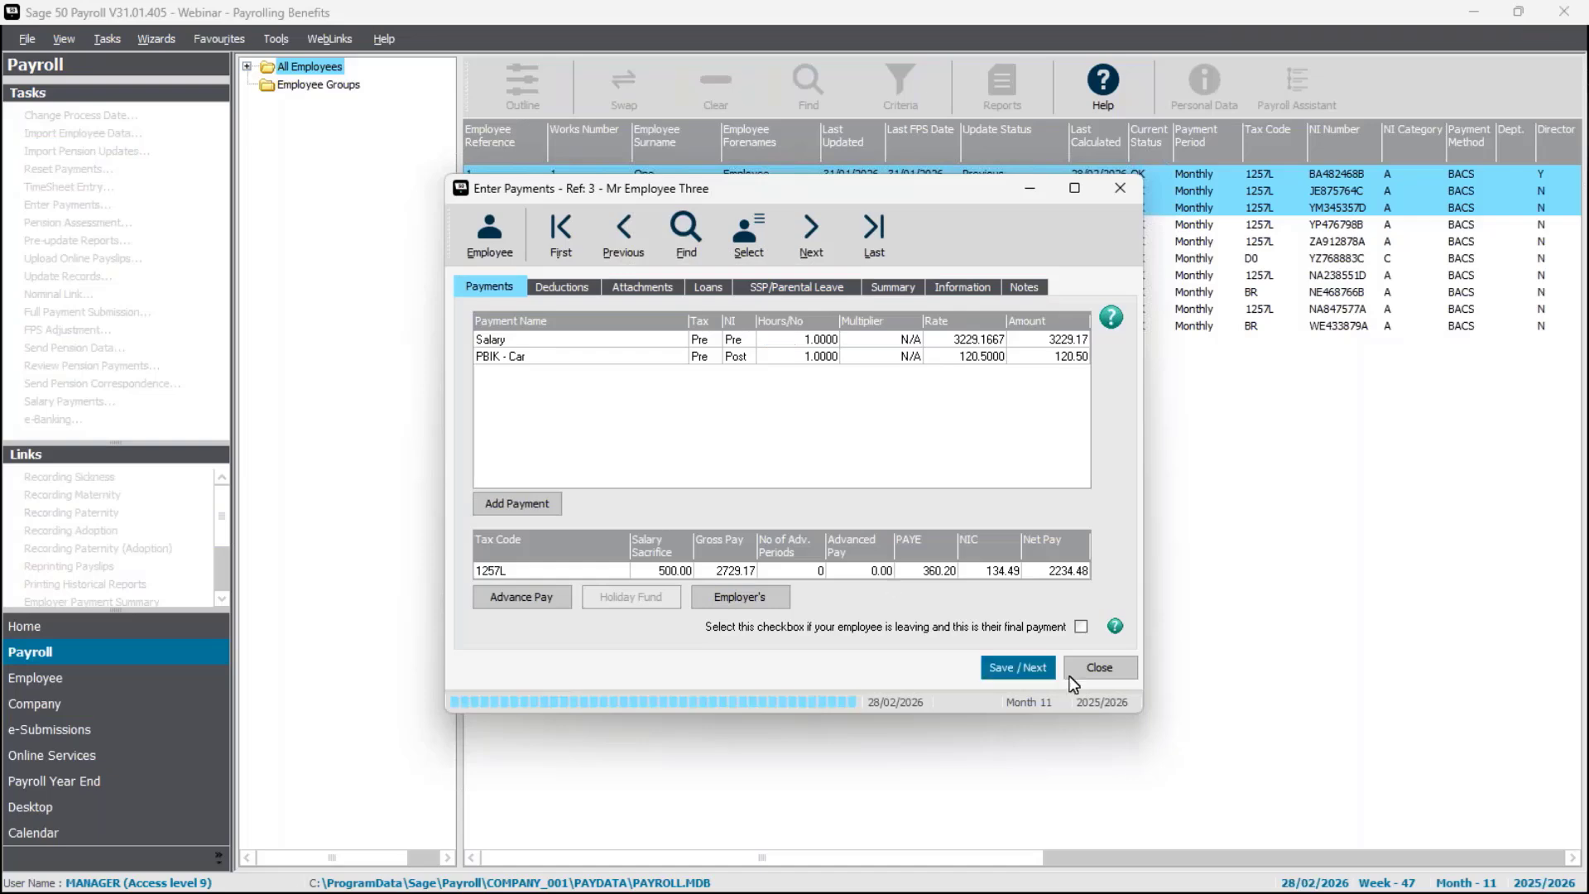
{"action": "left_click", "coordinate": [1104, 673]}
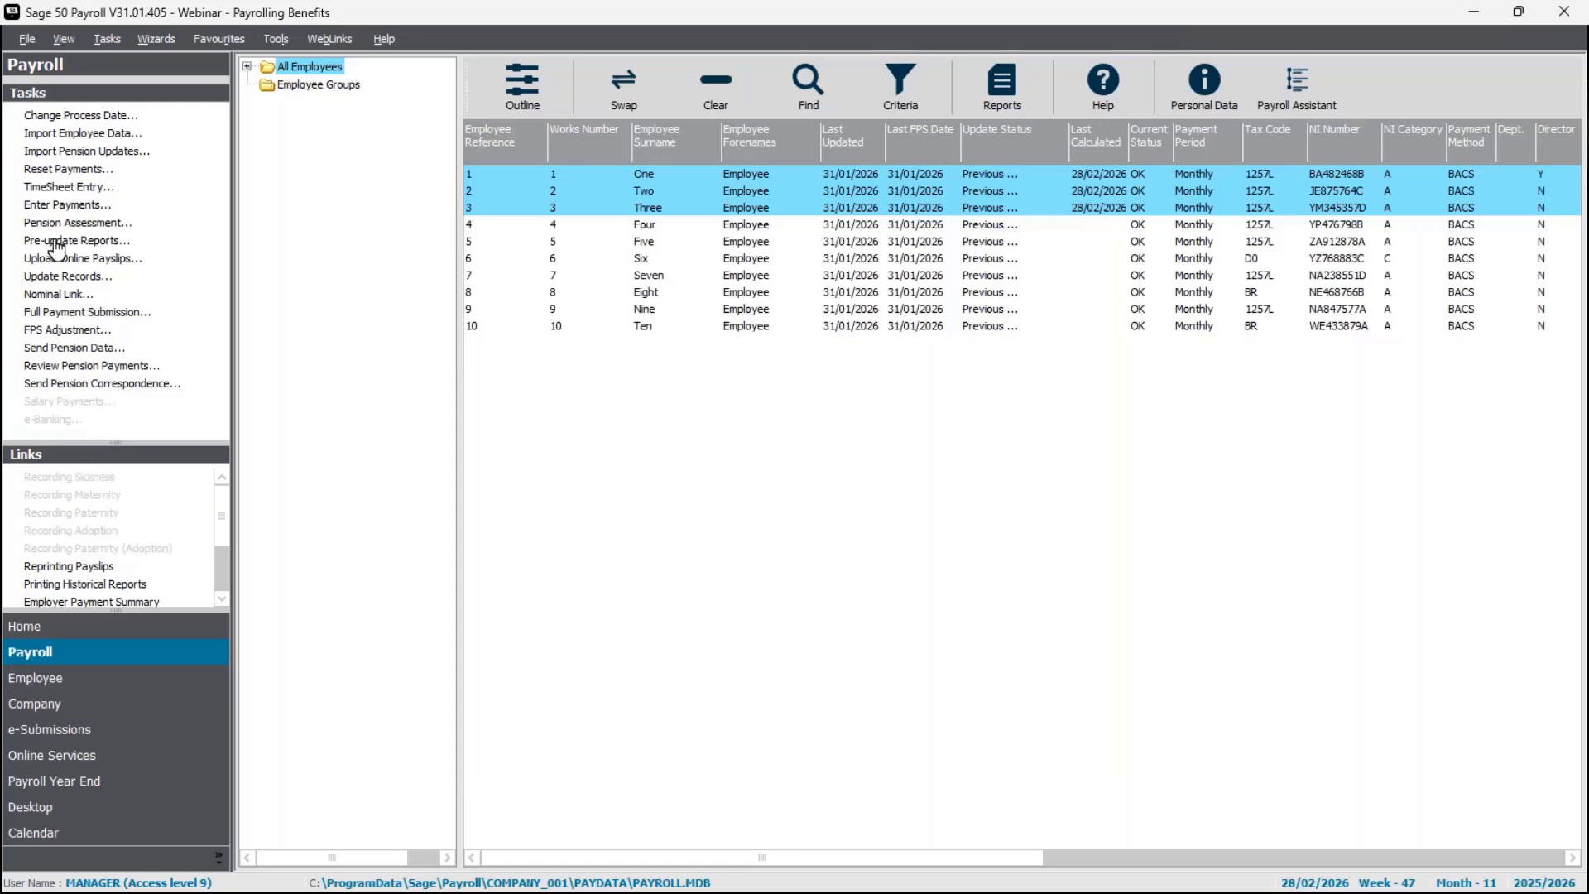
Preview the Laser (2 per A4 sheet) pre-update payslips enlarged and examine the benefit lines for employees 1 to 3.
{"action": "left_click", "coordinate": [54, 241]}
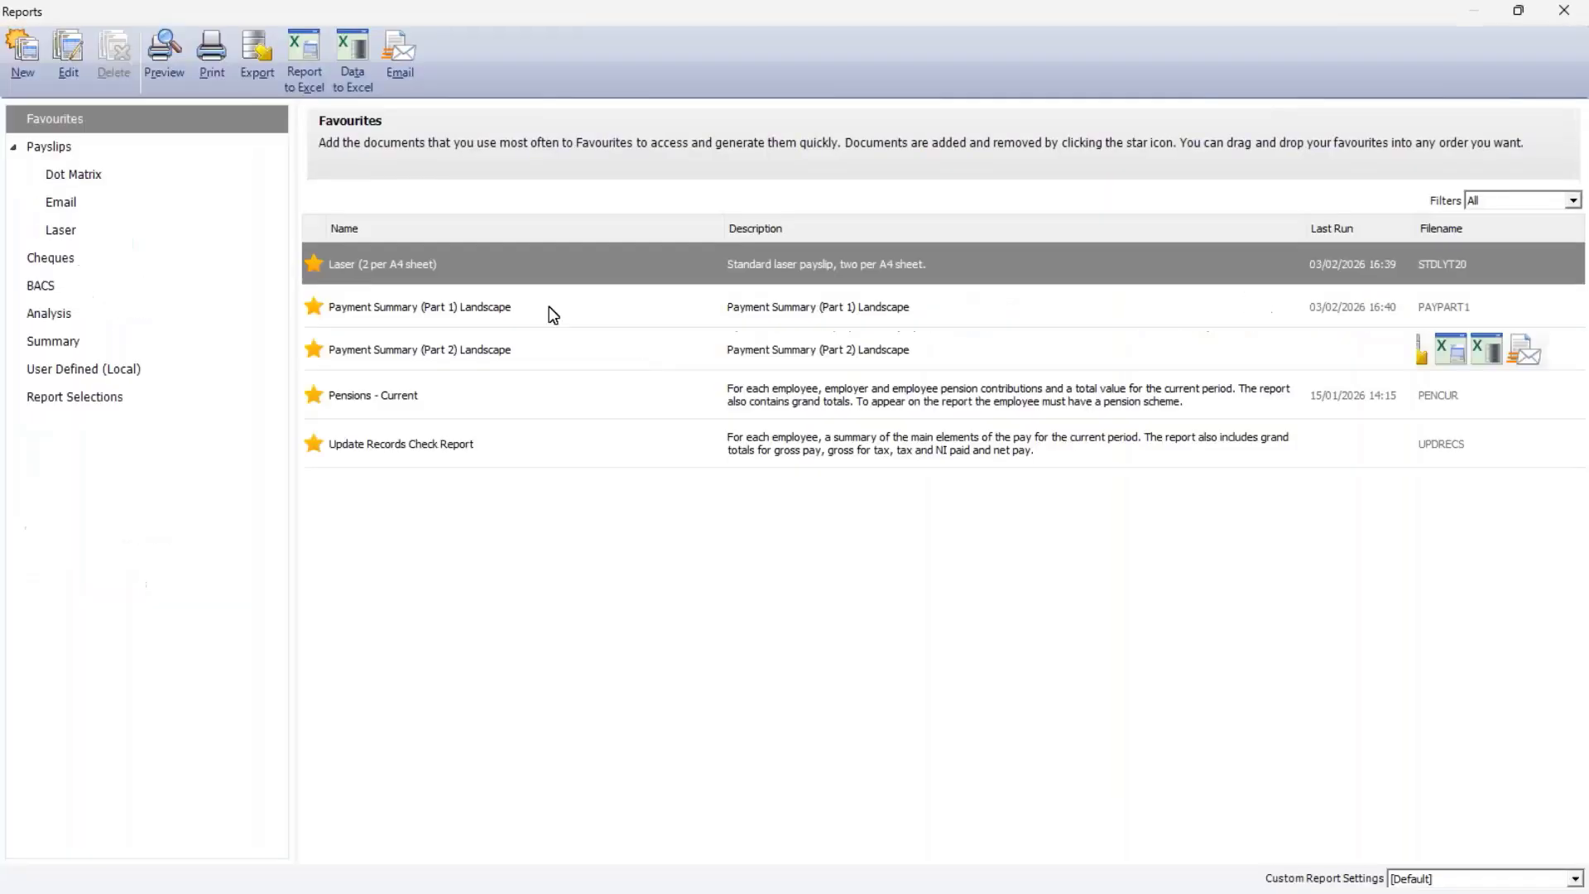
{"action": "mouse_move", "coordinate": [539, 266]}
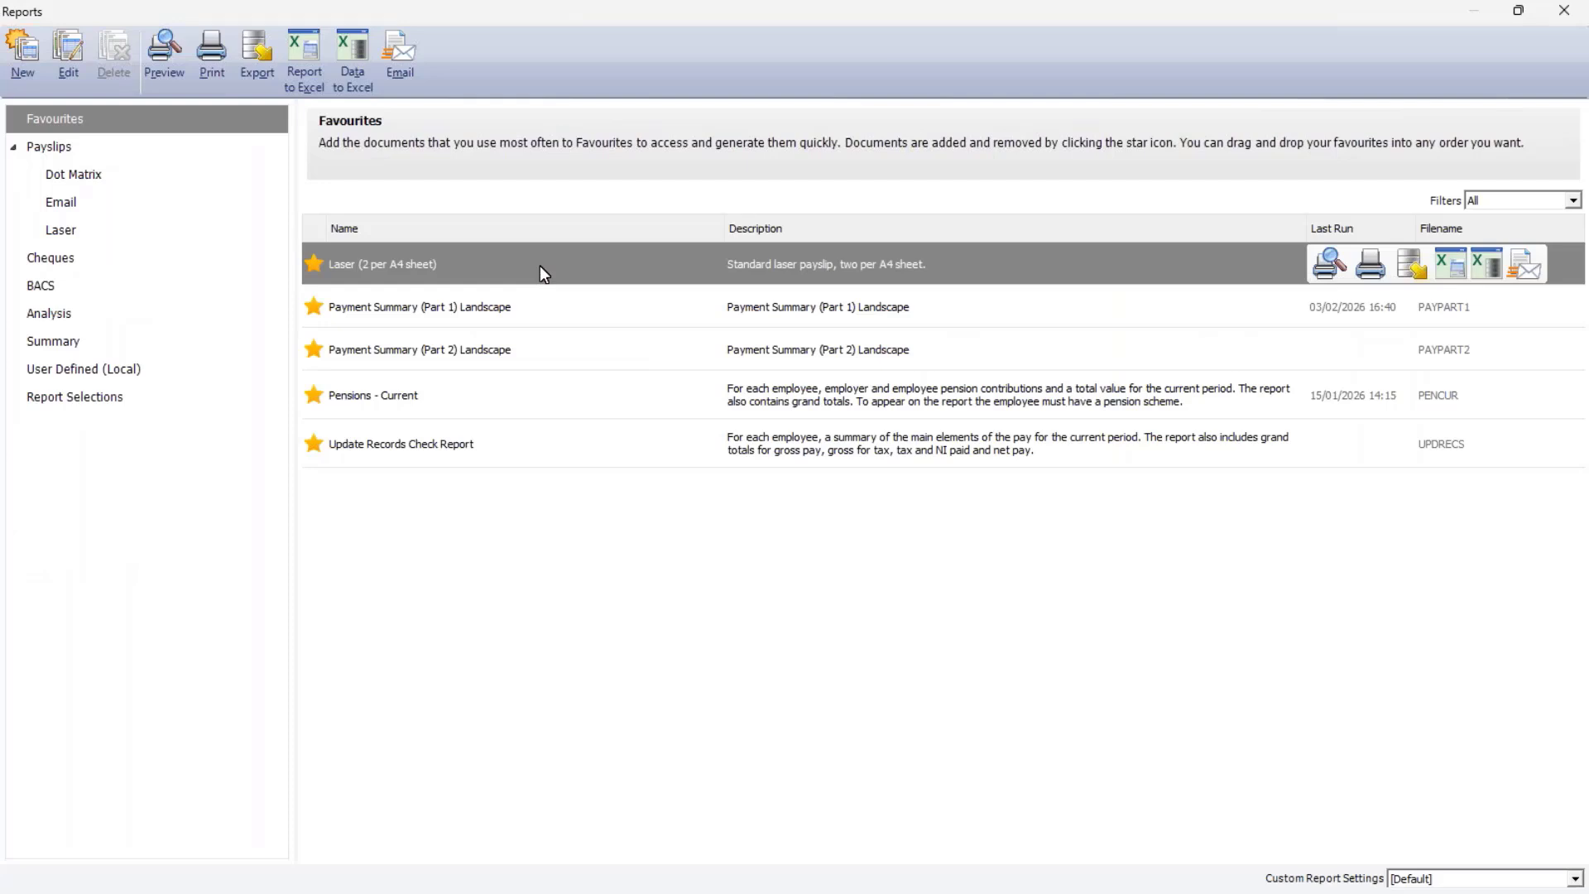
{"action": "double_click", "coordinate": [540, 266]}
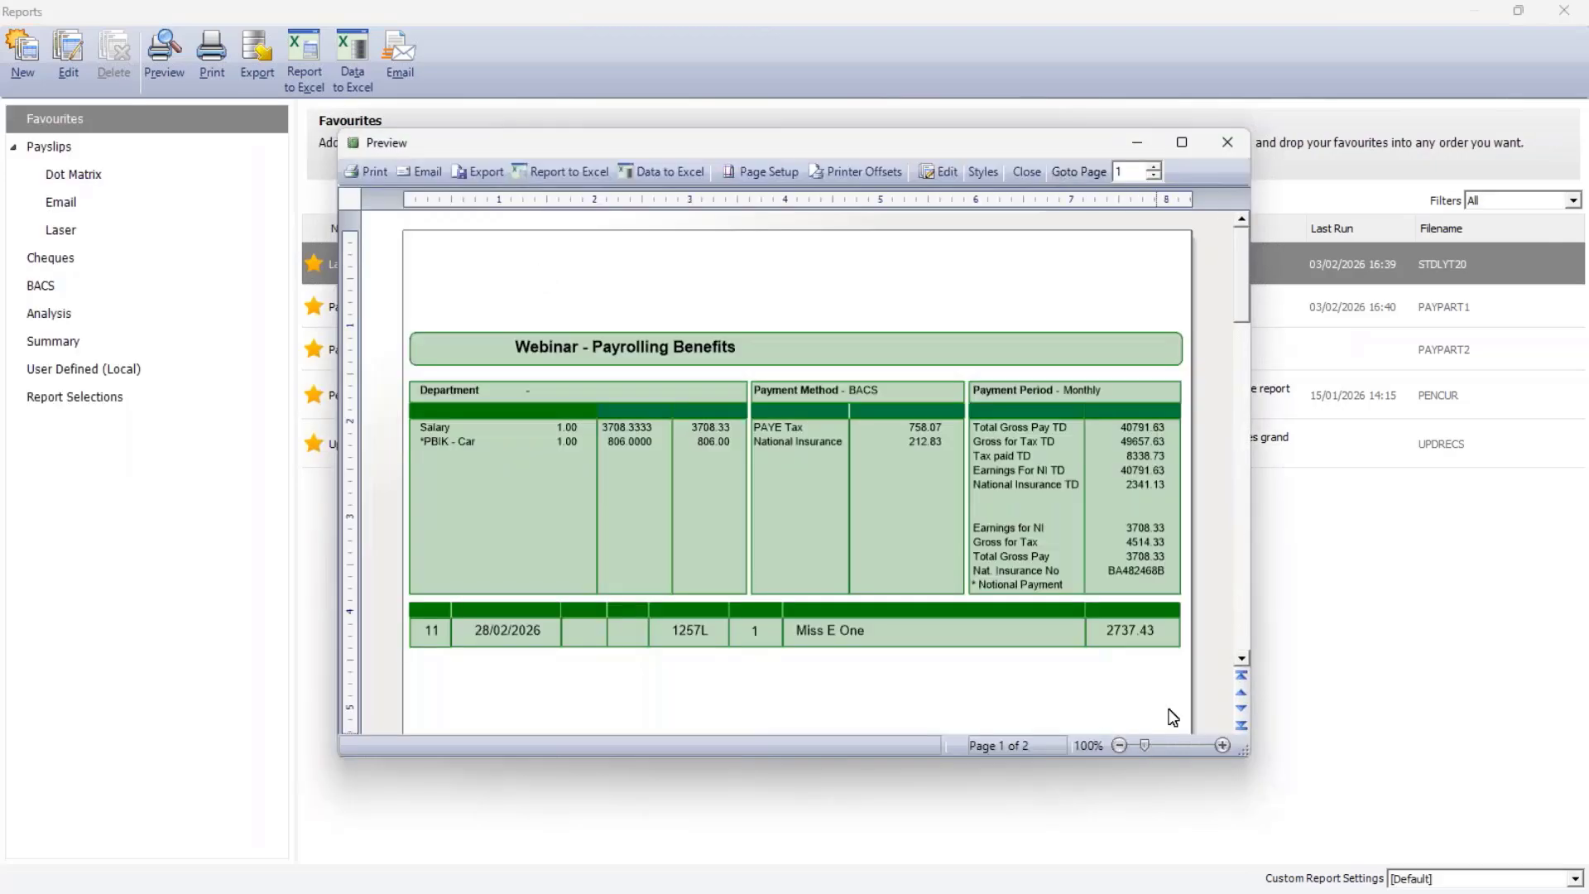
{"action": "left_click", "coordinate": [1181, 143]}
{"action": "left_click", "coordinate": [1547, 882]}
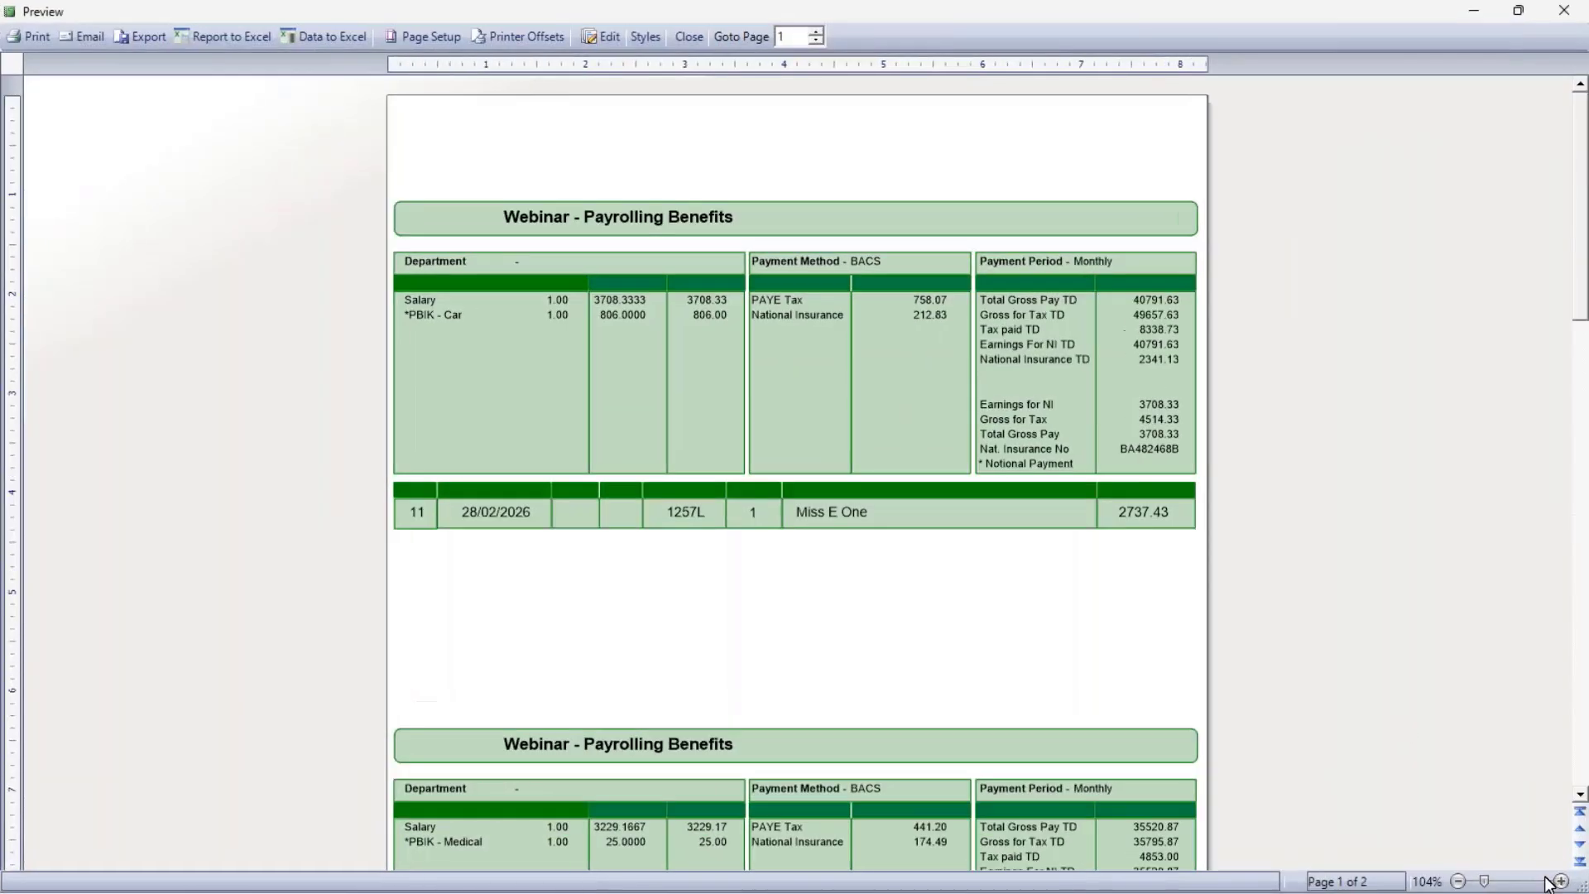
{"action": "left_click", "coordinate": [1548, 882]}
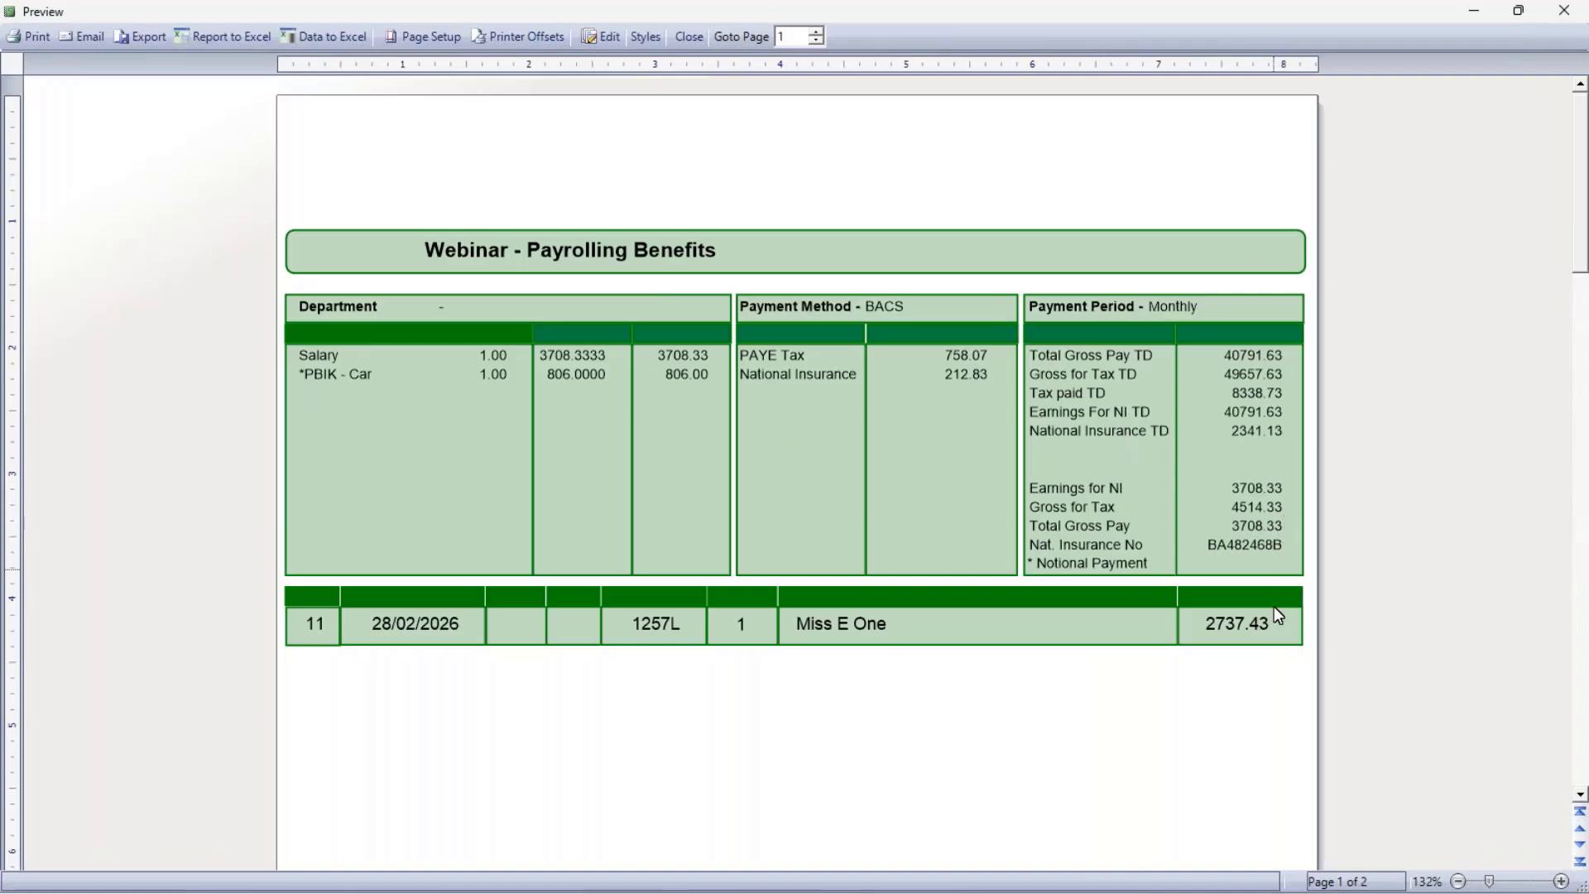
{"action": "scroll", "coordinate": [888, 431], "scroll_direction": "down", "scroll_amount": 6}
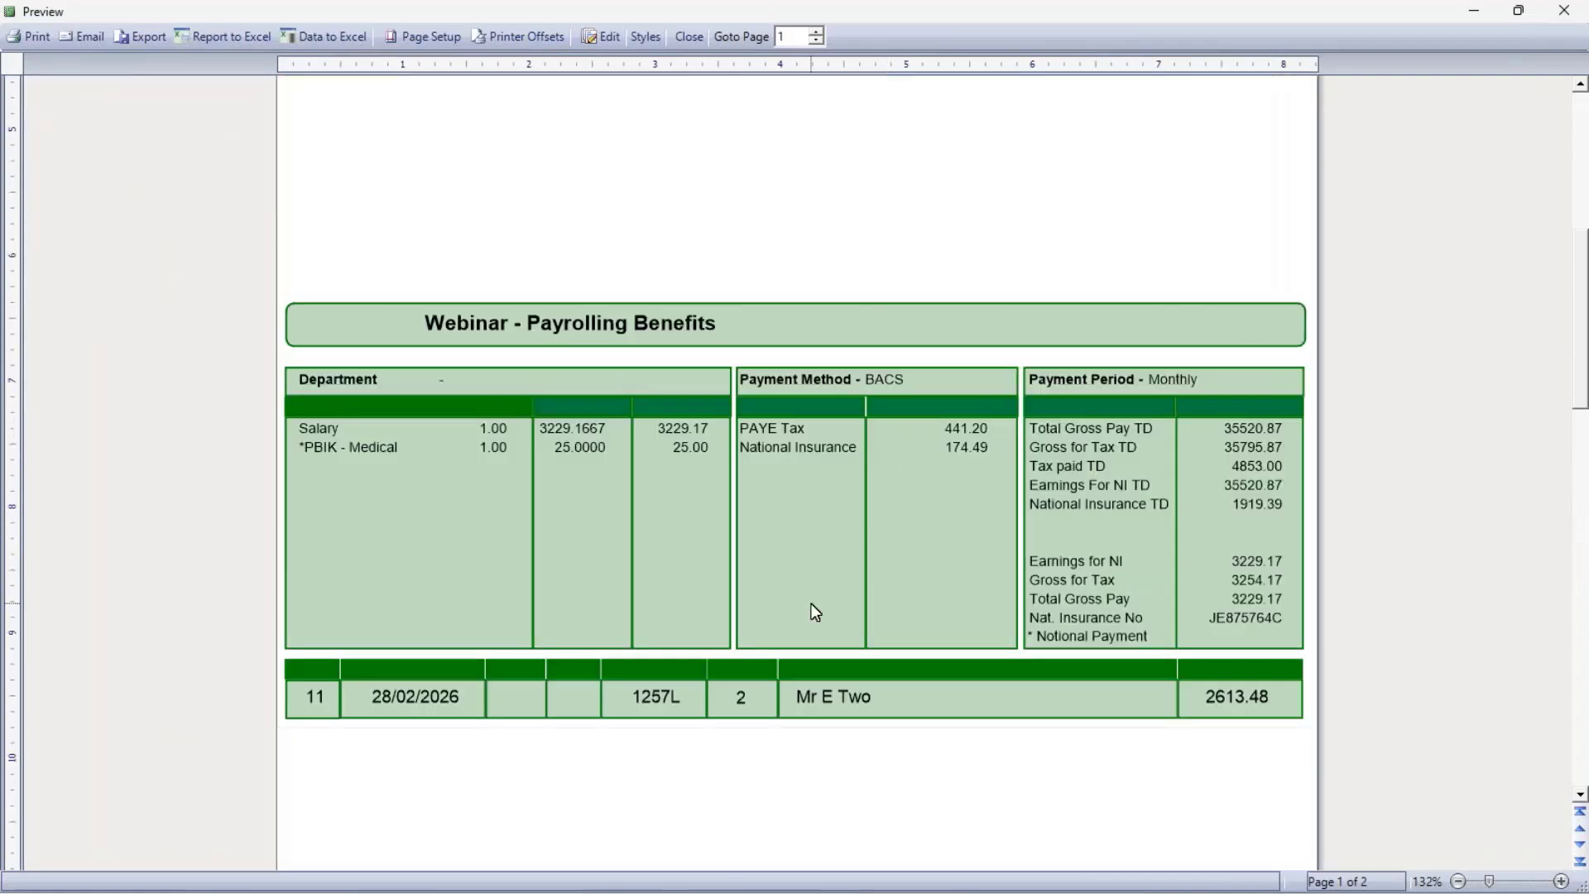
{"action": "scroll", "coordinate": [815, 611], "scroll_direction": "down", "scroll_amount": 1}
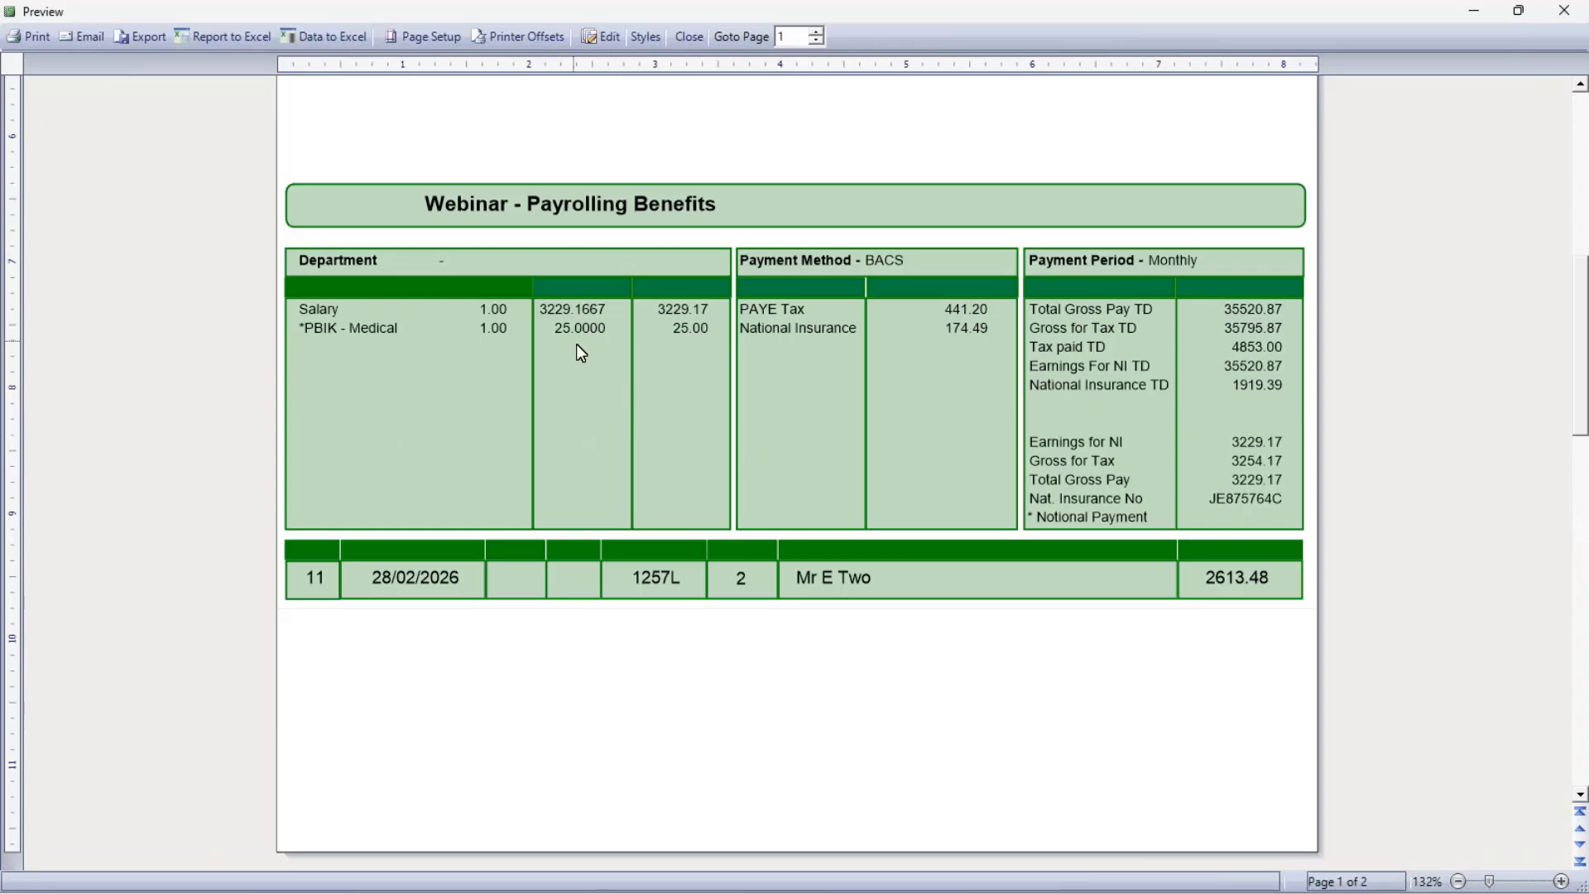
{"action": "scroll", "coordinate": [708, 342], "scroll_direction": "down", "scroll_amount": 7}
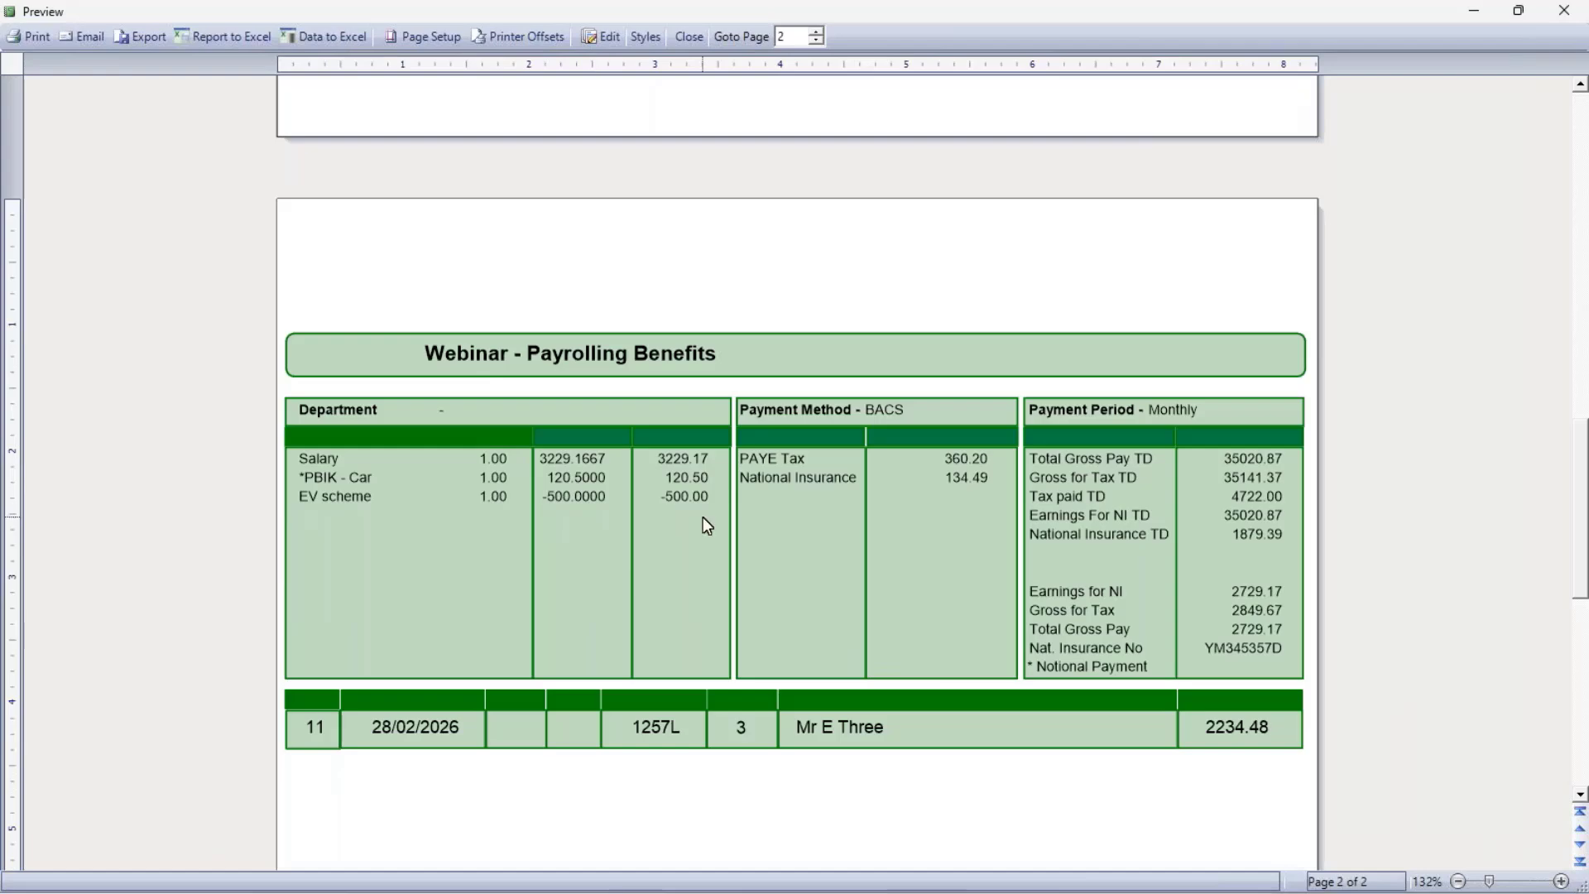
{"action": "scroll", "coordinate": [702, 516], "scroll_direction": "down", "scroll_amount": 3}
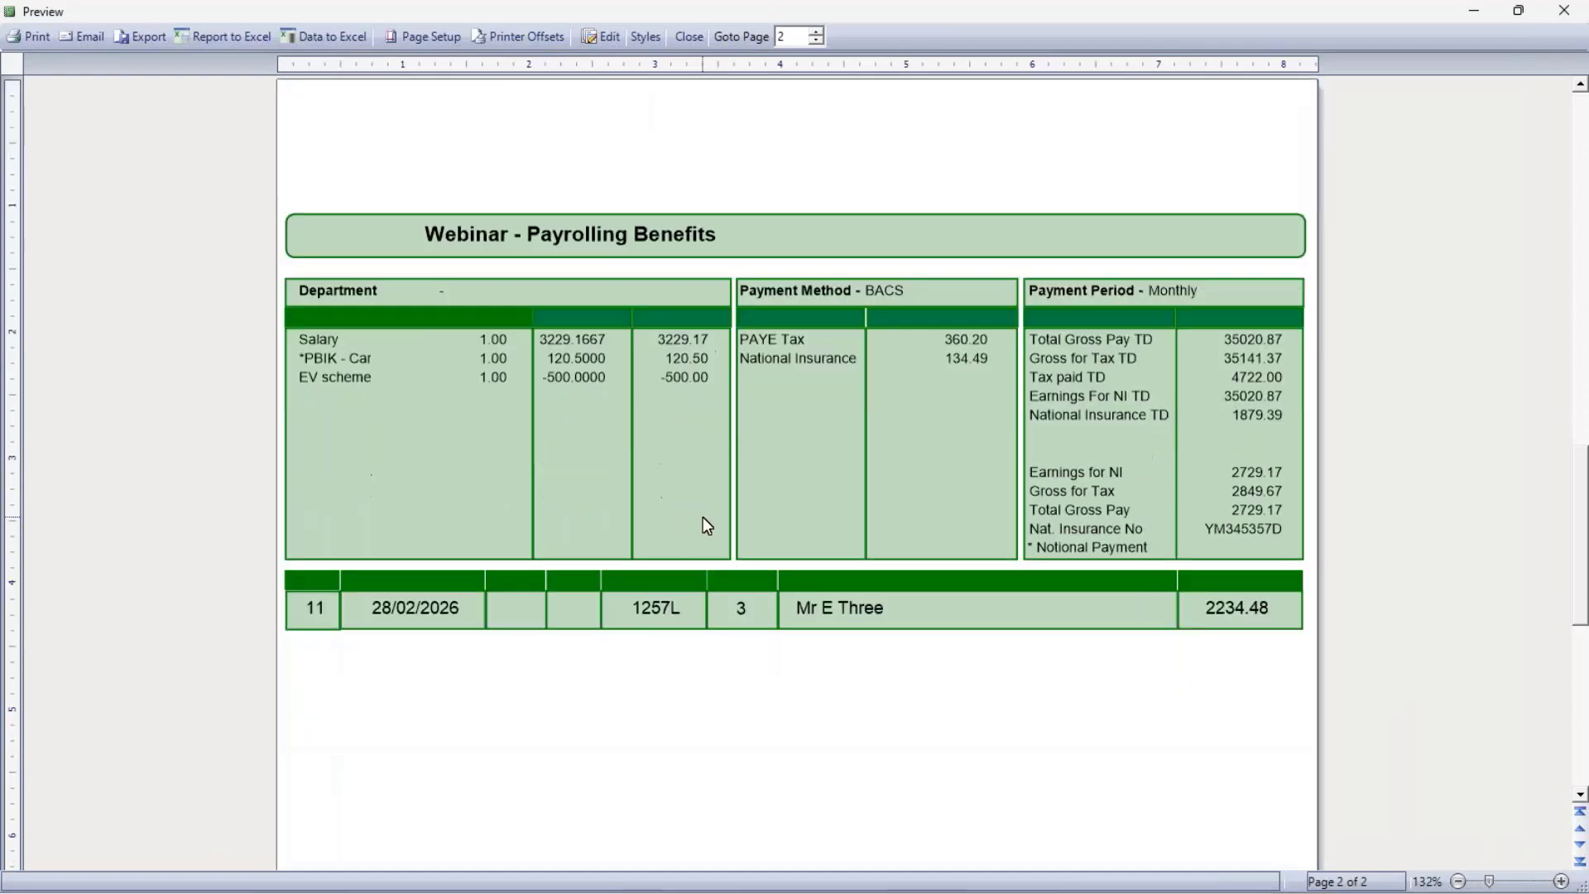
{"action": "left_click", "coordinate": [692, 38]}
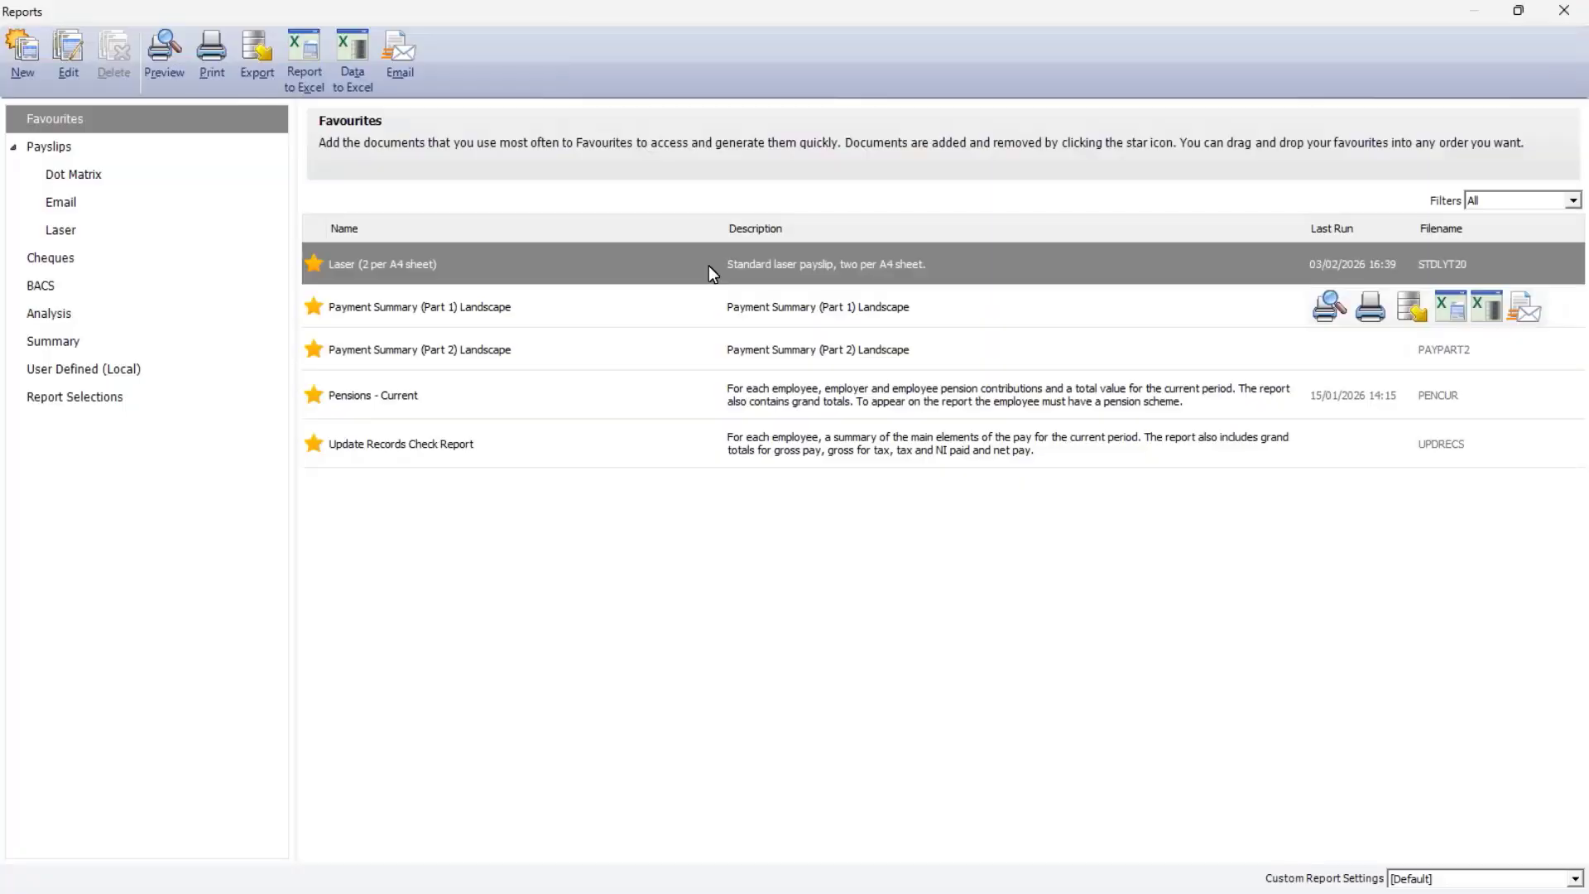
Preview the Payment Summary (Part 1) Landscape report to check the employees' gross and net figures, and close the reports.
{"action": "left_click", "coordinate": [546, 321]}
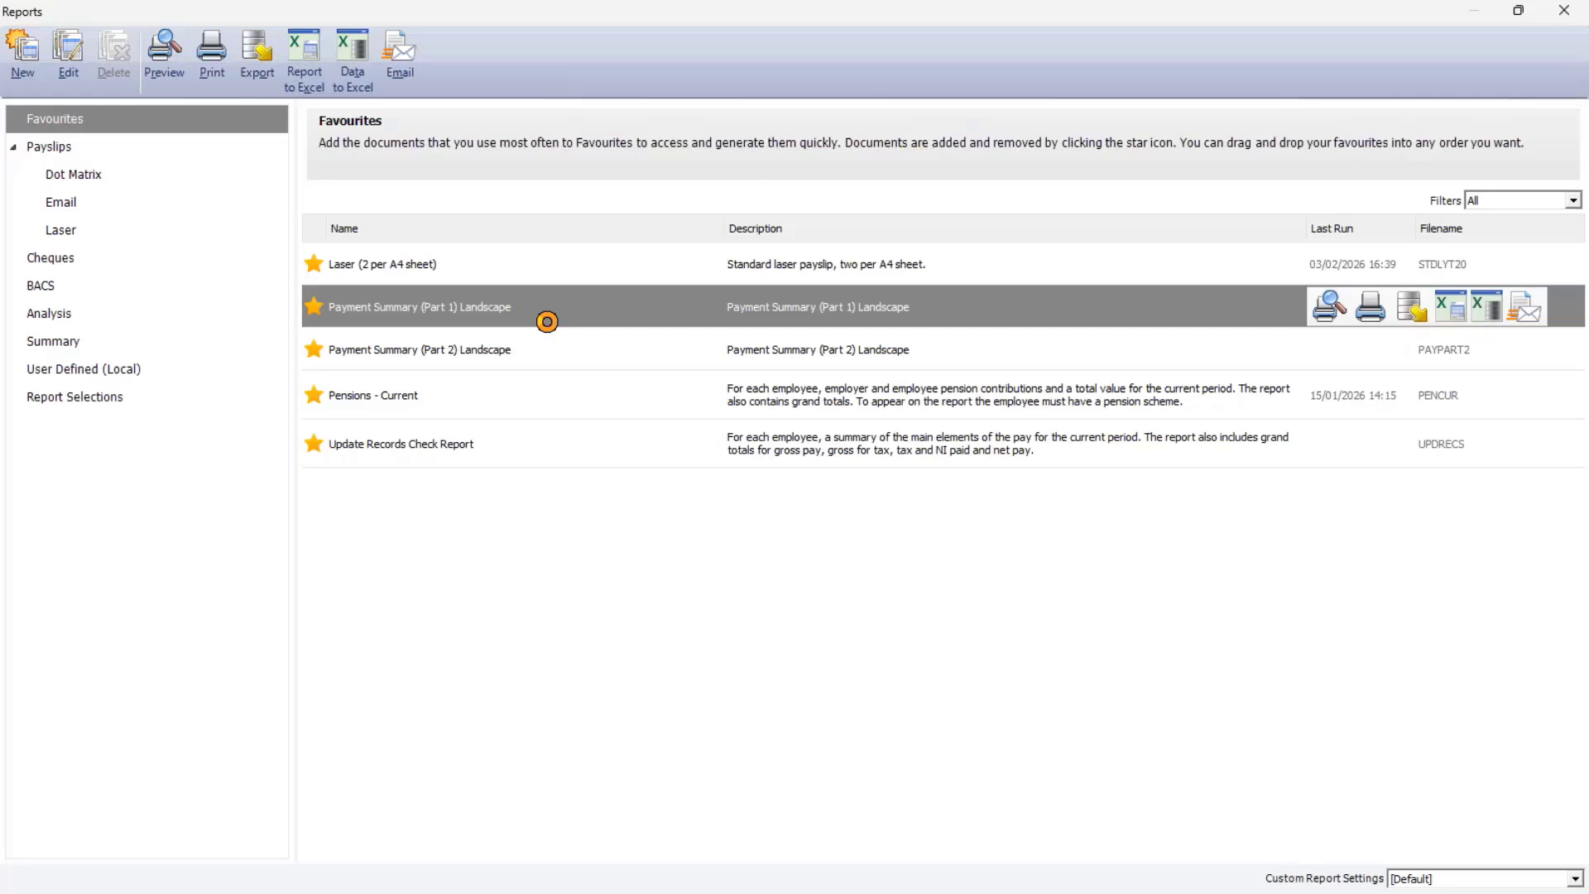
{"action": "double_click", "coordinate": [546, 324]}
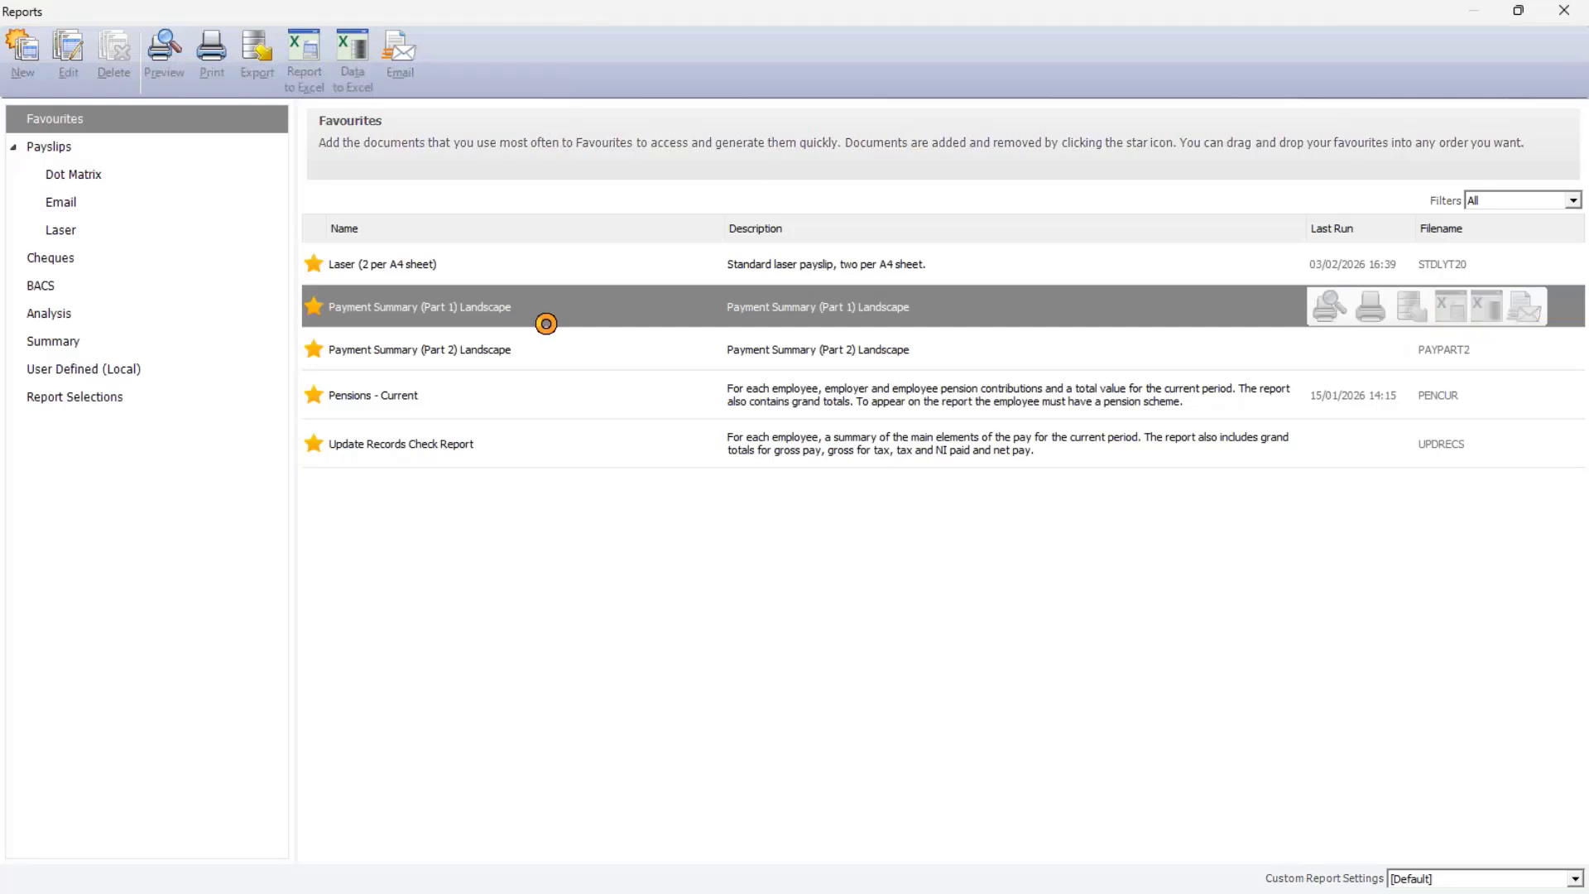
{"action": "left_click", "coordinate": [963, 530]}
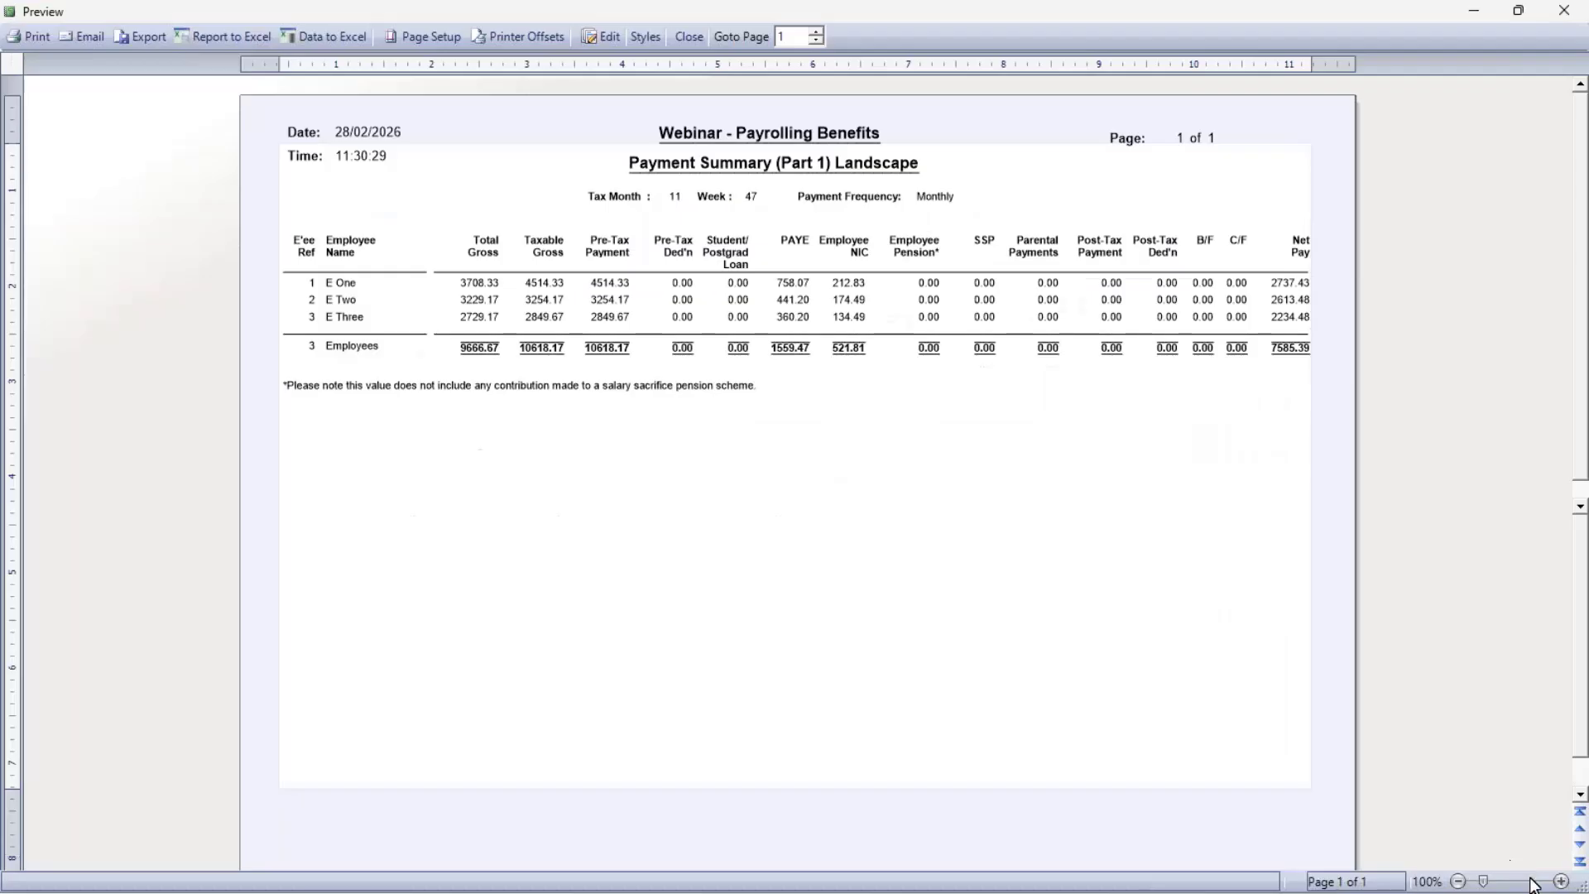
{"action": "left_click", "coordinate": [1535, 881]}
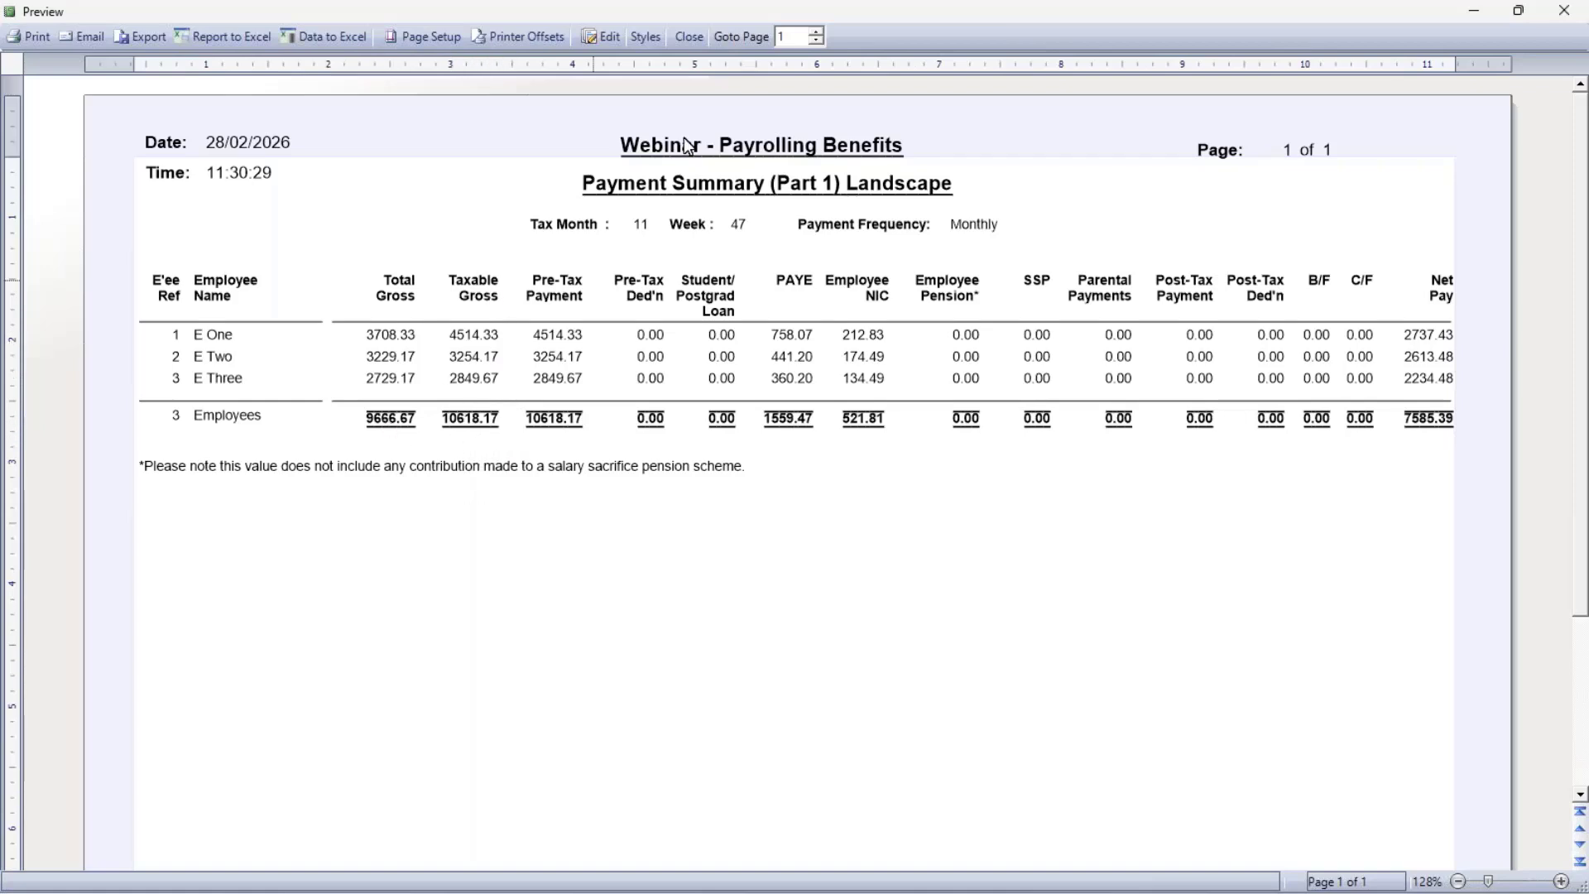
{"action": "left_click", "coordinate": [689, 38]}
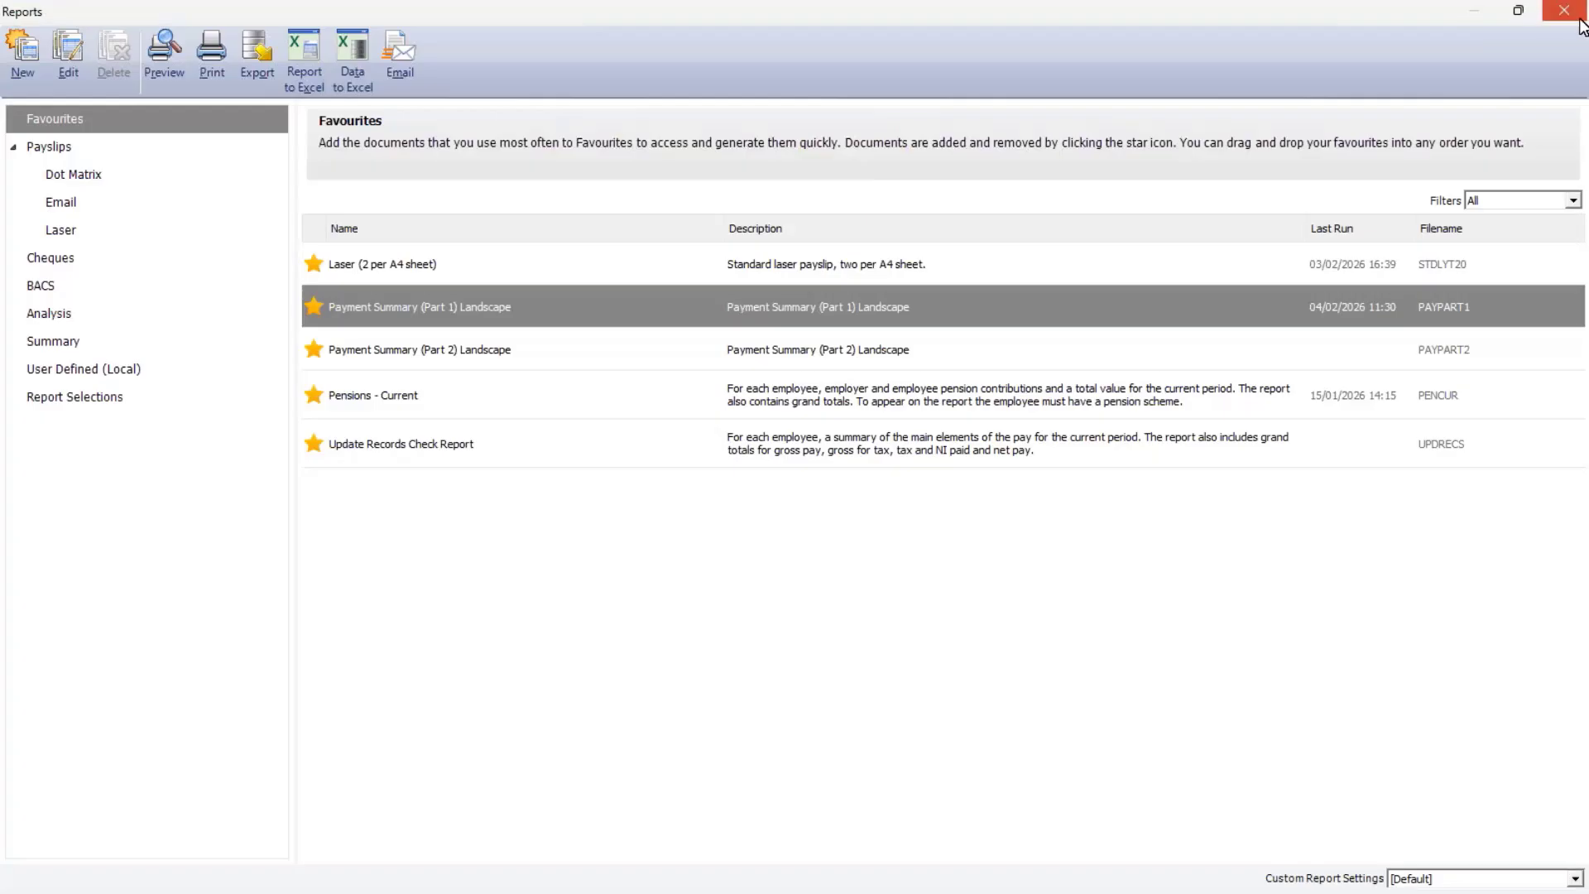
{"action": "left_click", "coordinate": [1564, 12]}
Select all employees and complete the Update Records wizard for them, skipping the legislation updates check.
{"action": "left_click", "coordinate": [708, 97]}
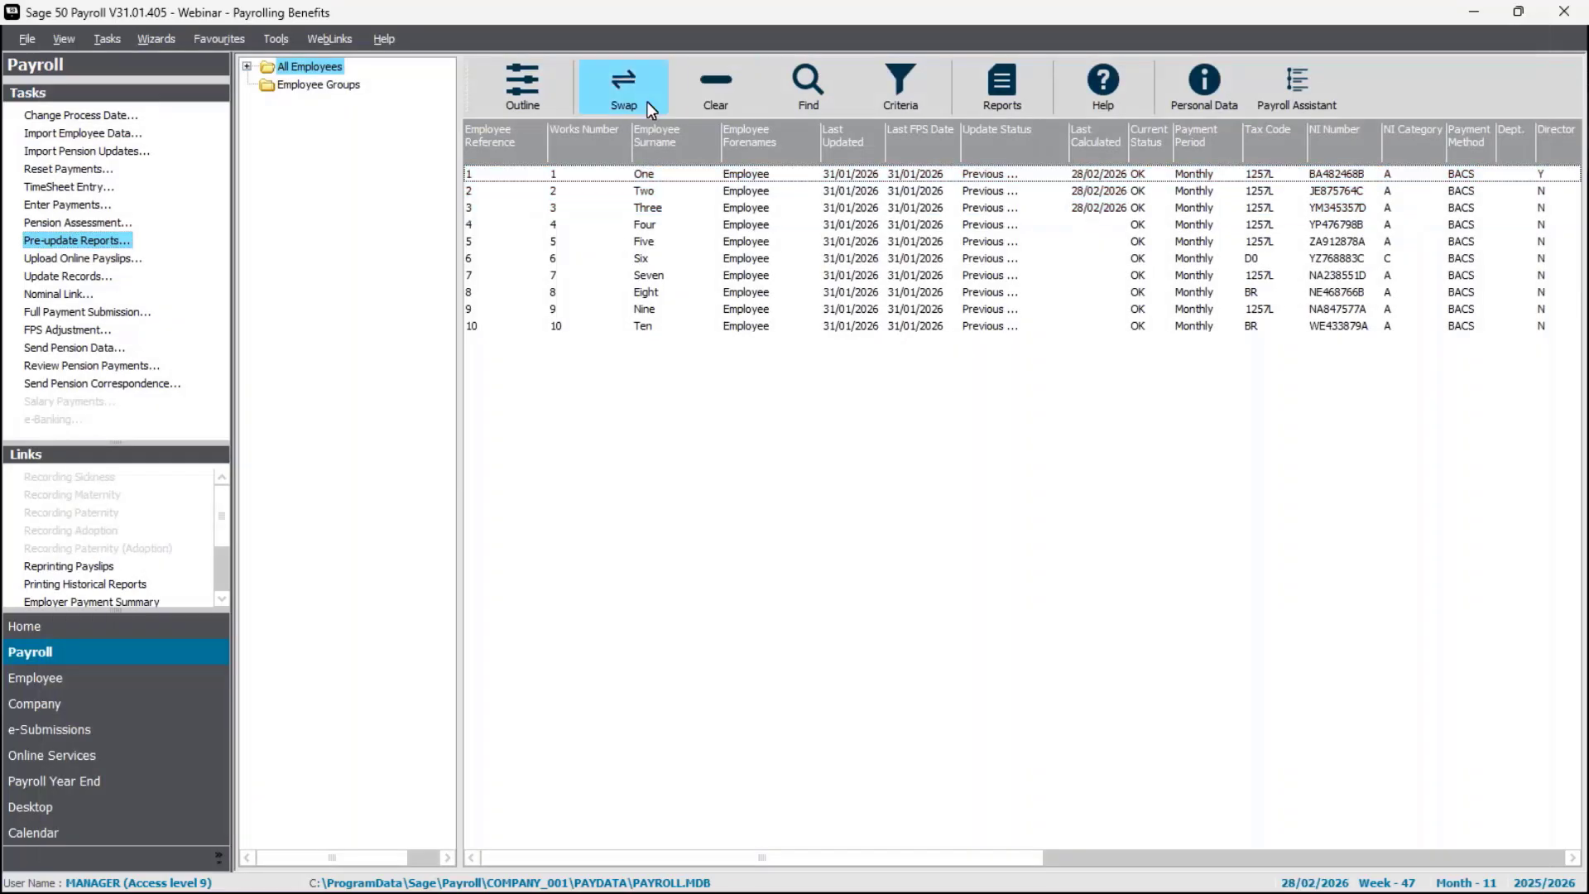
{"action": "left_click", "coordinate": [647, 101]}
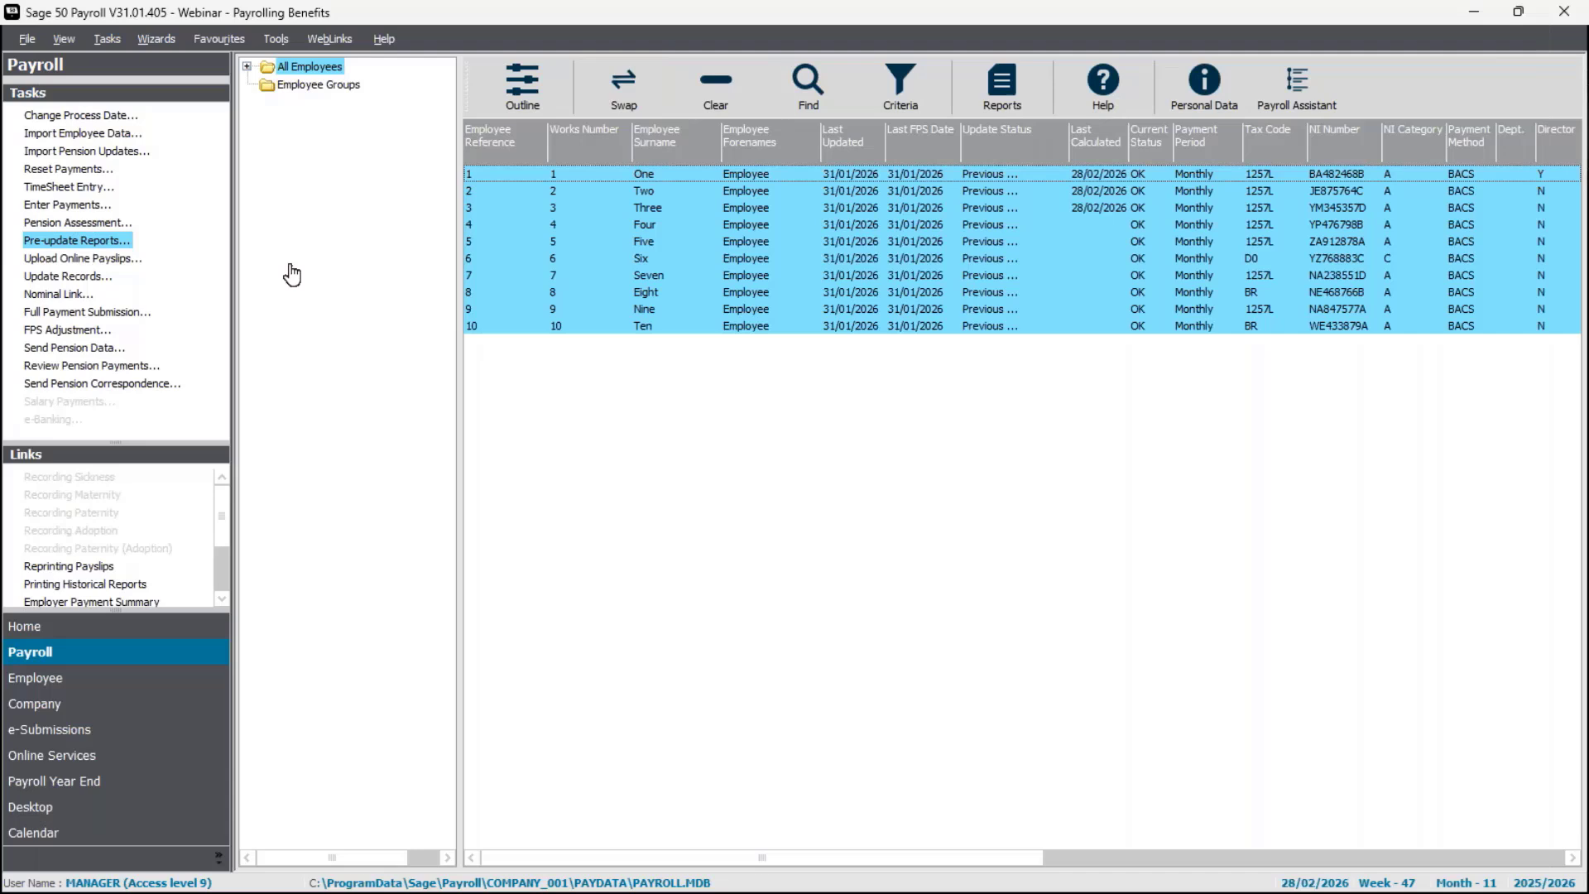
{"action": "left_click", "coordinate": [97, 279]}
{"action": "left_click", "coordinate": [879, 540]}
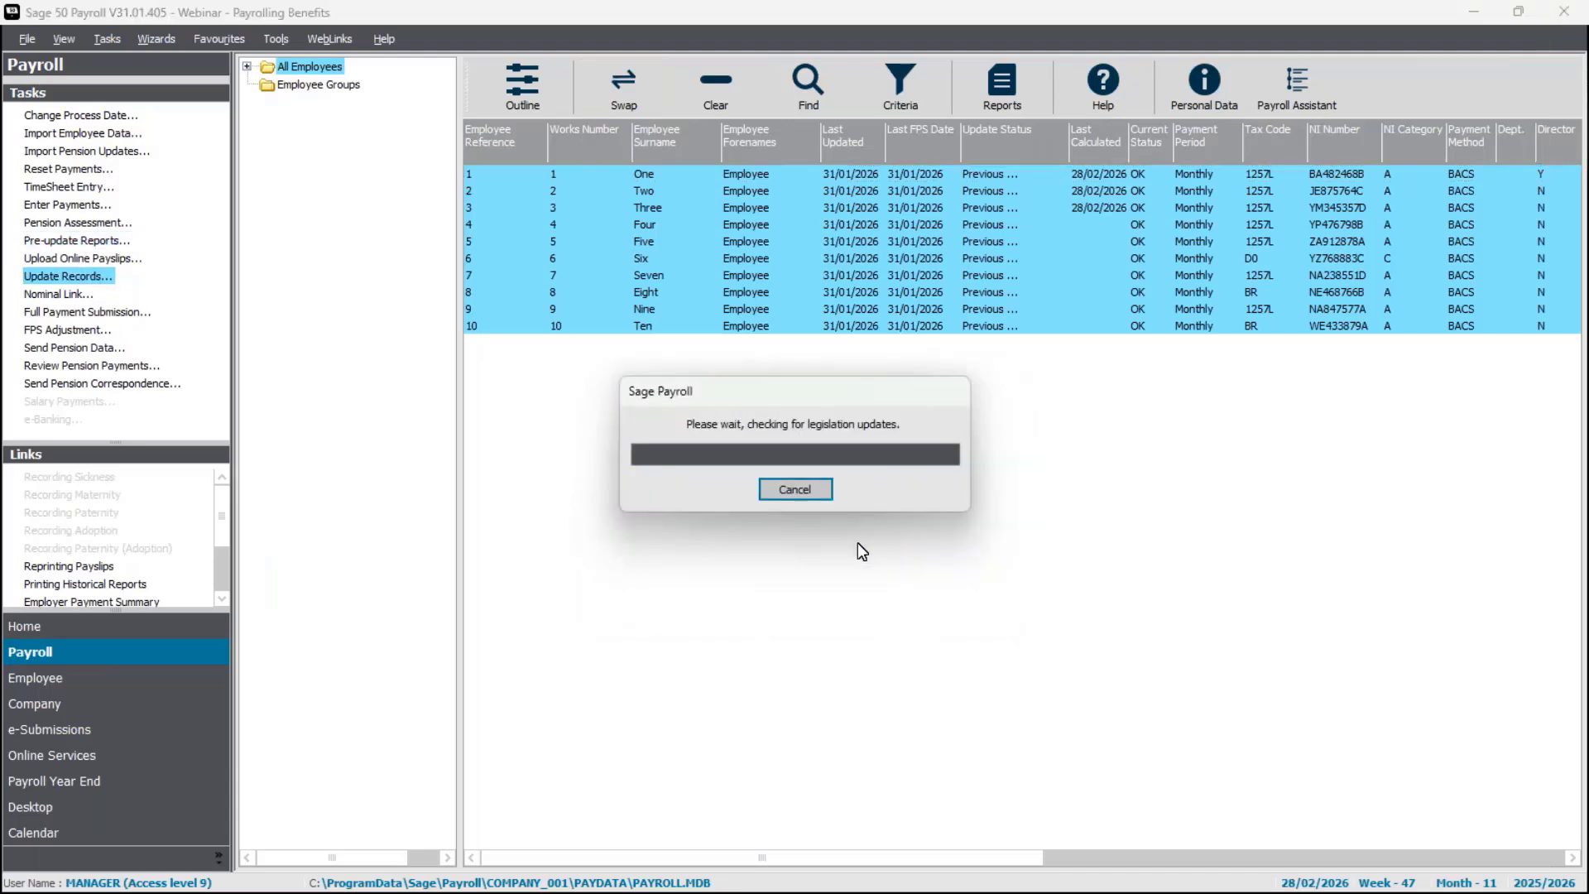
{"action": "left_click", "coordinate": [812, 499]}
{"action": "left_click", "coordinate": [859, 539]}
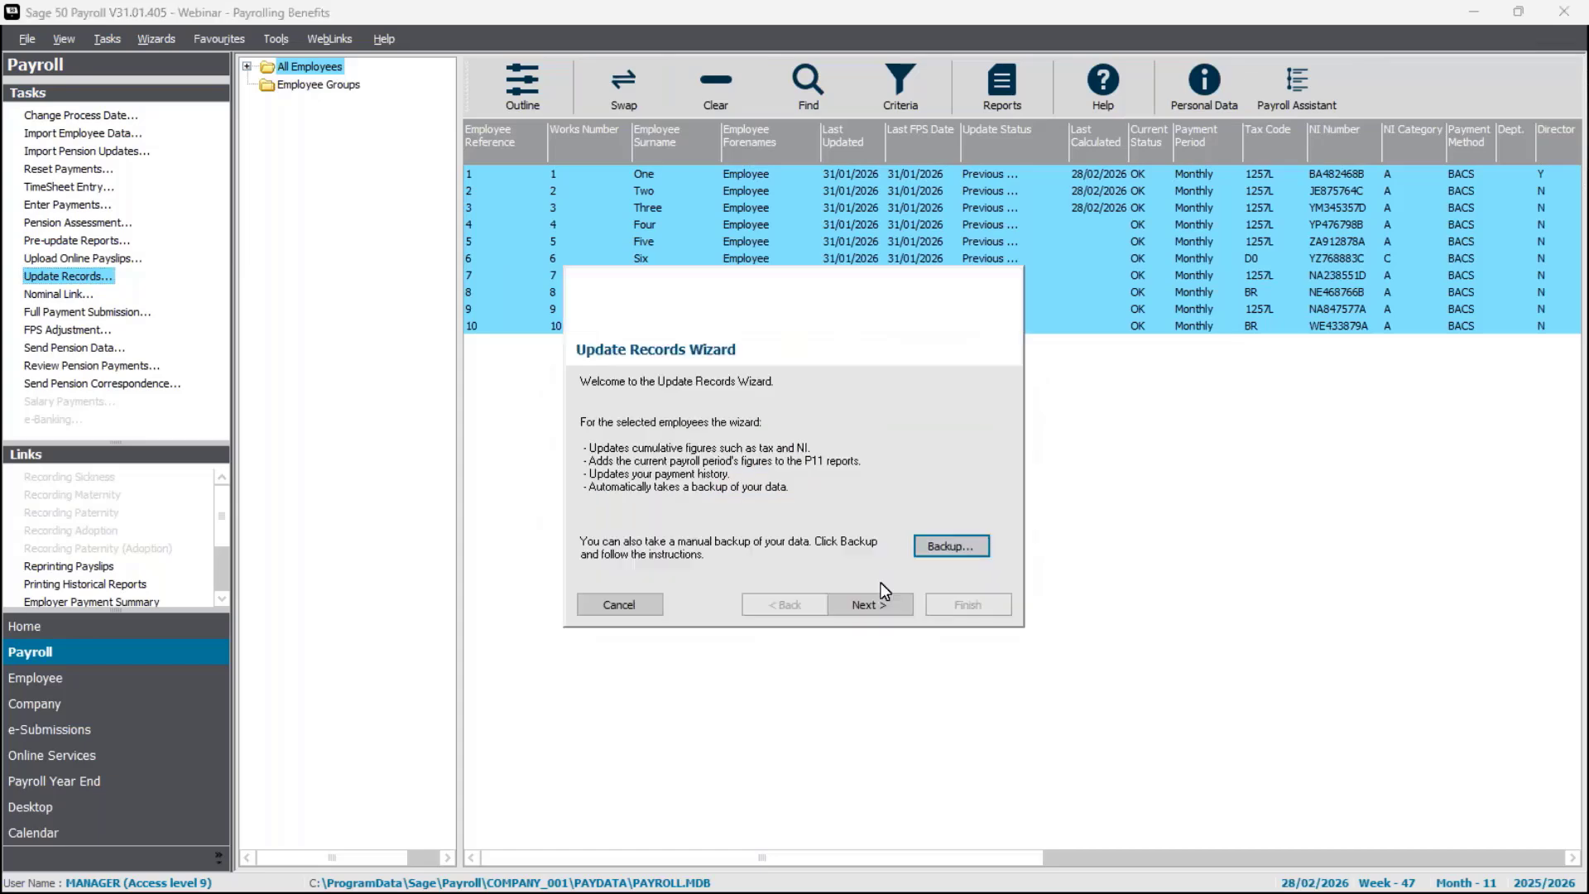
{"action": "left_click", "coordinate": [876, 605]}
{"action": "left_click", "coordinate": [874, 605]}
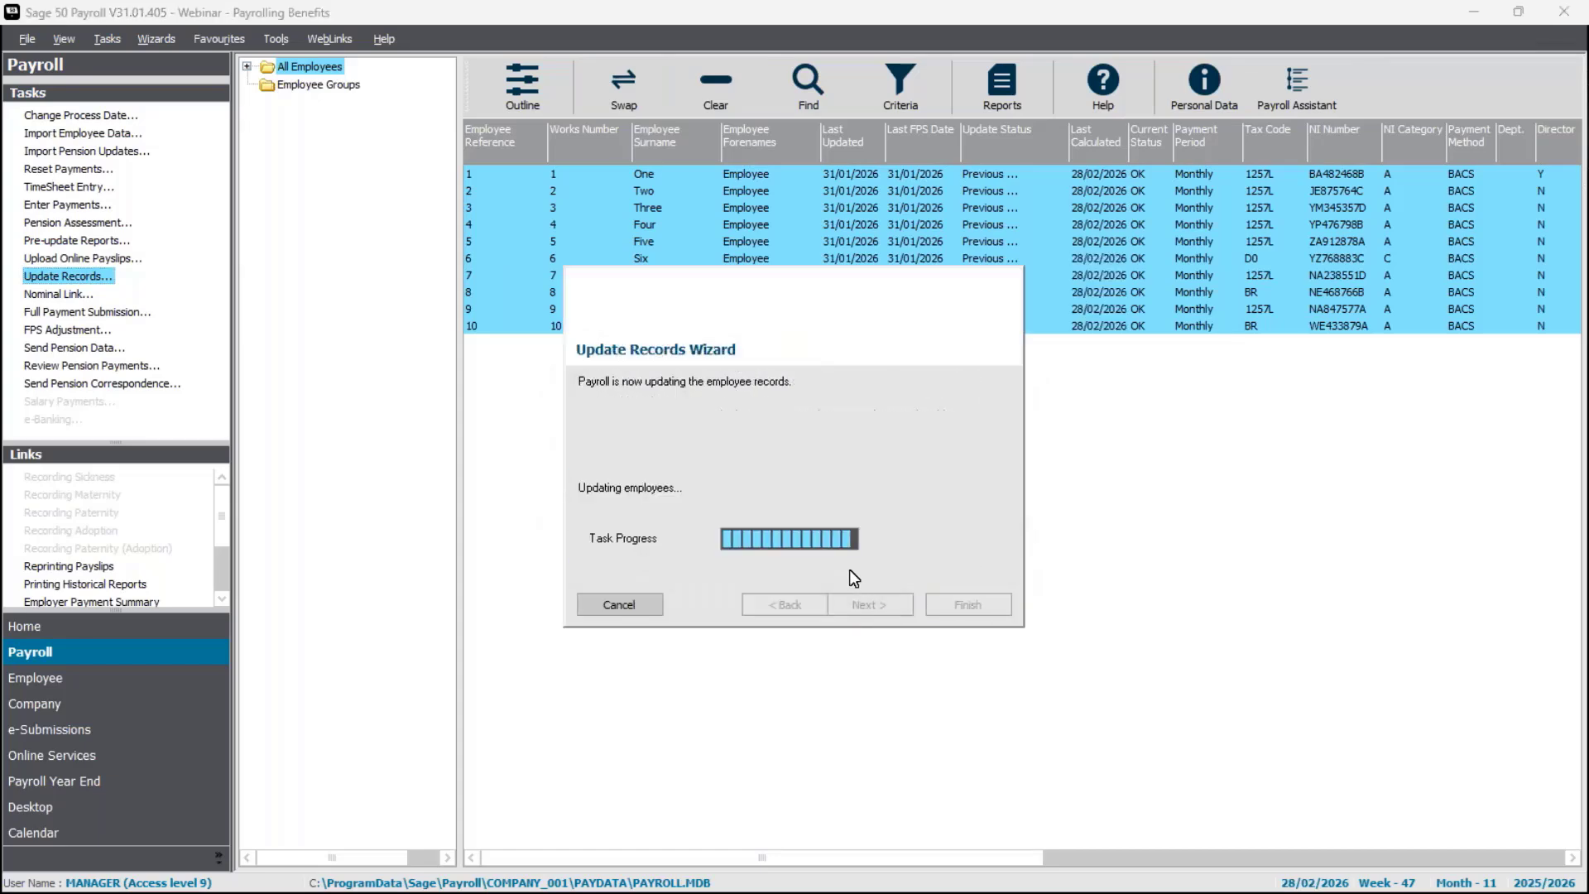
{"action": "left_click", "coordinate": [991, 528]}
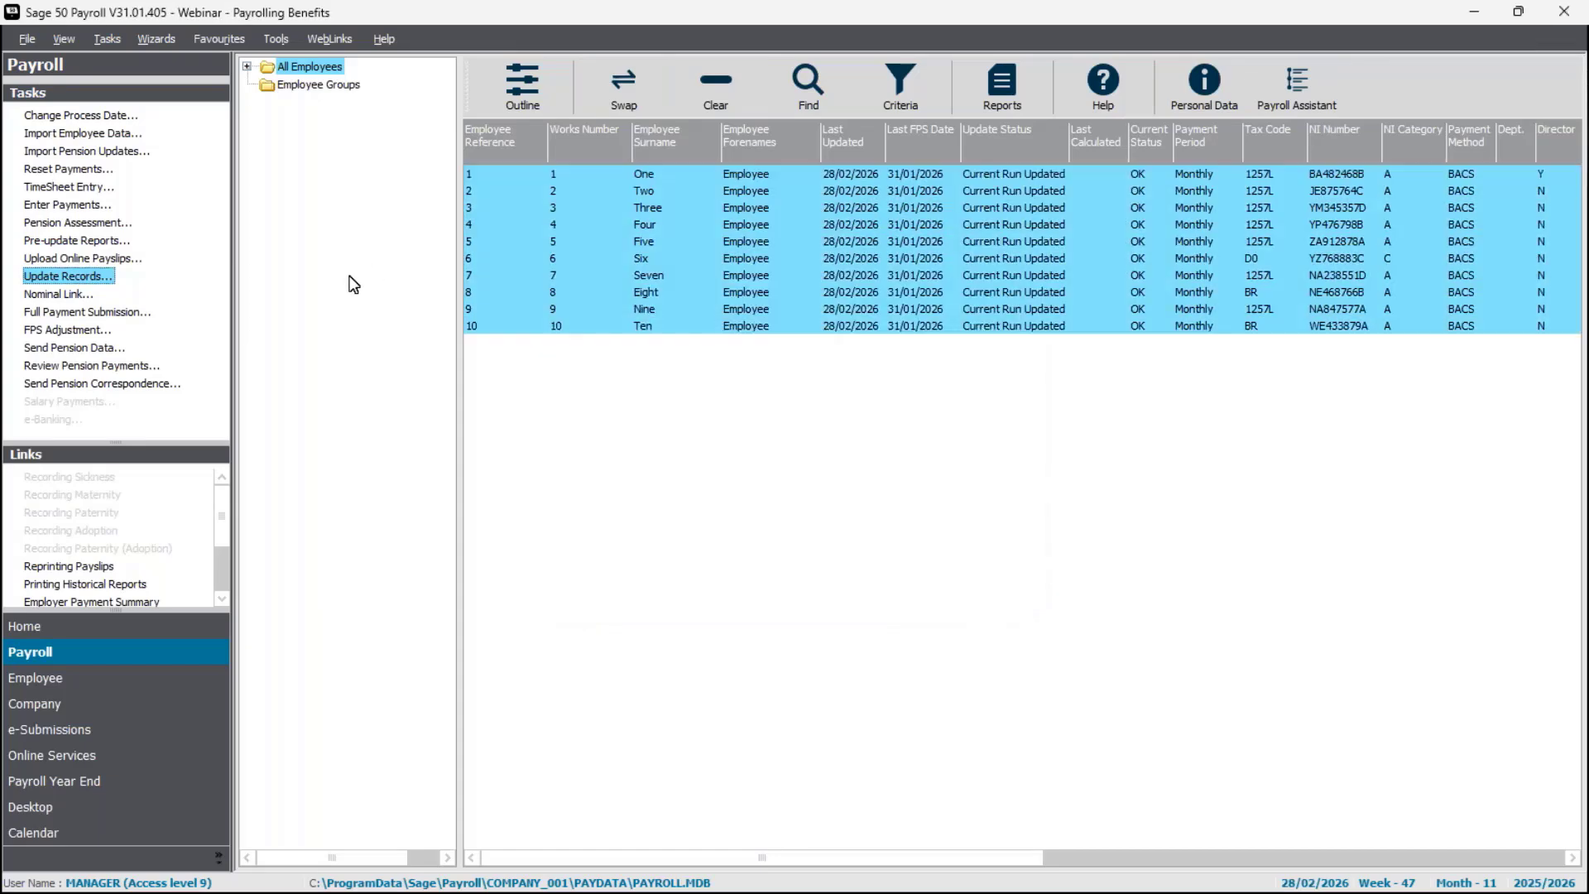
Start the Full Payment Submission for all selected employees, acknowledging that HMRC will not receive it.
{"action": "left_click", "coordinate": [89, 313]}
{"action": "left_click", "coordinate": [748, 551]}
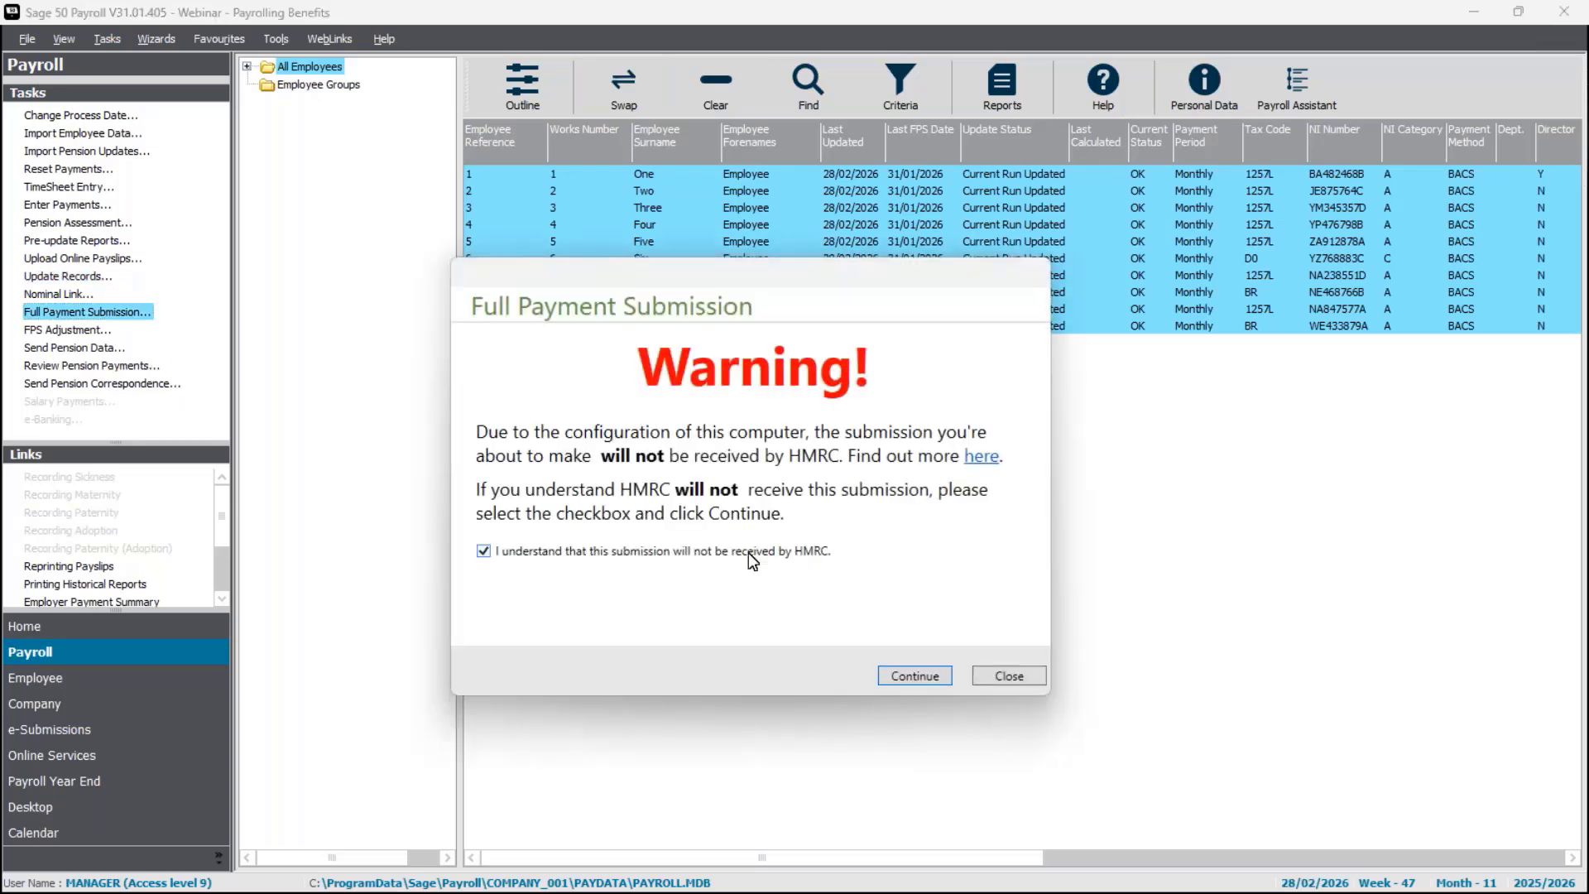
{"action": "left_click", "coordinate": [915, 675]}
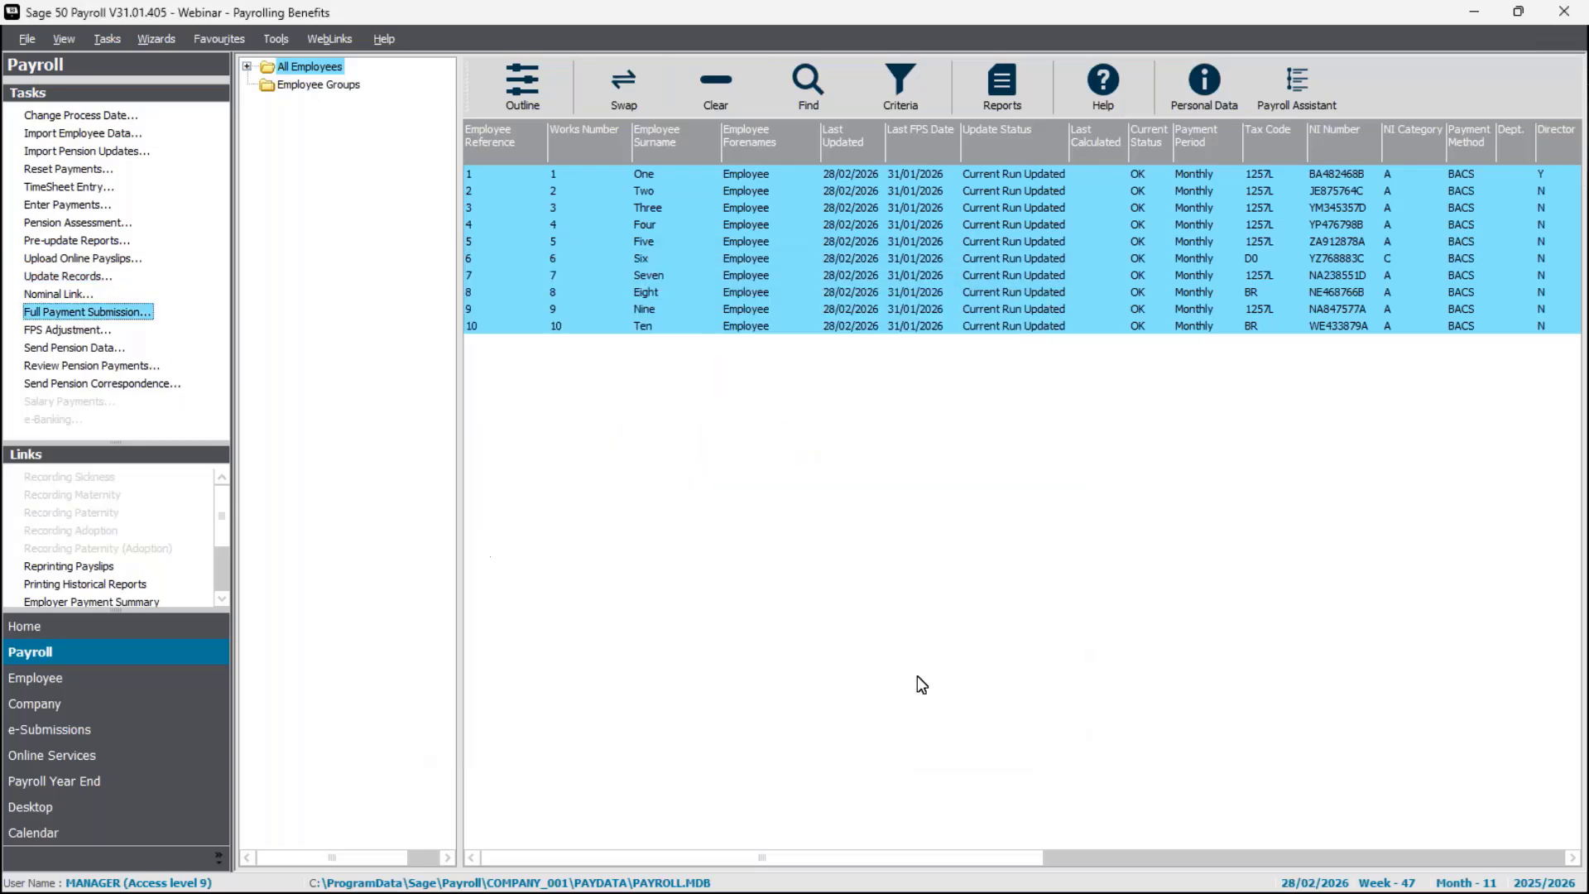
Accept the gateway and company details, submit the Month 11 Full Payment Submission for all employees, and close the finished wizard.
{"action": "left_click", "coordinate": [722, 604]}
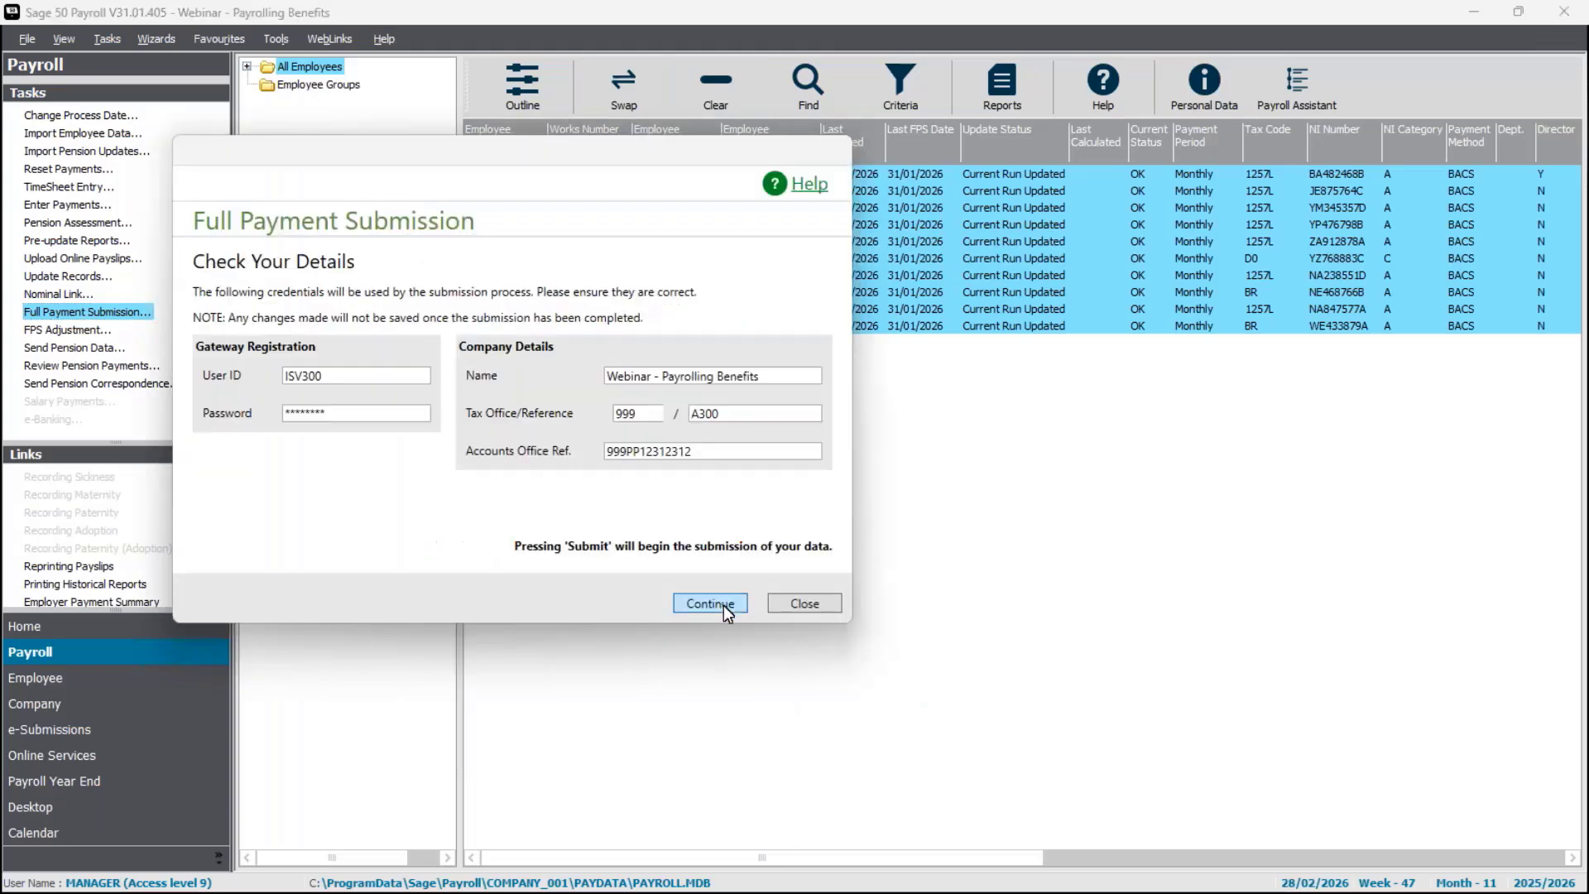
{"action": "left_click", "coordinate": [723, 605]}
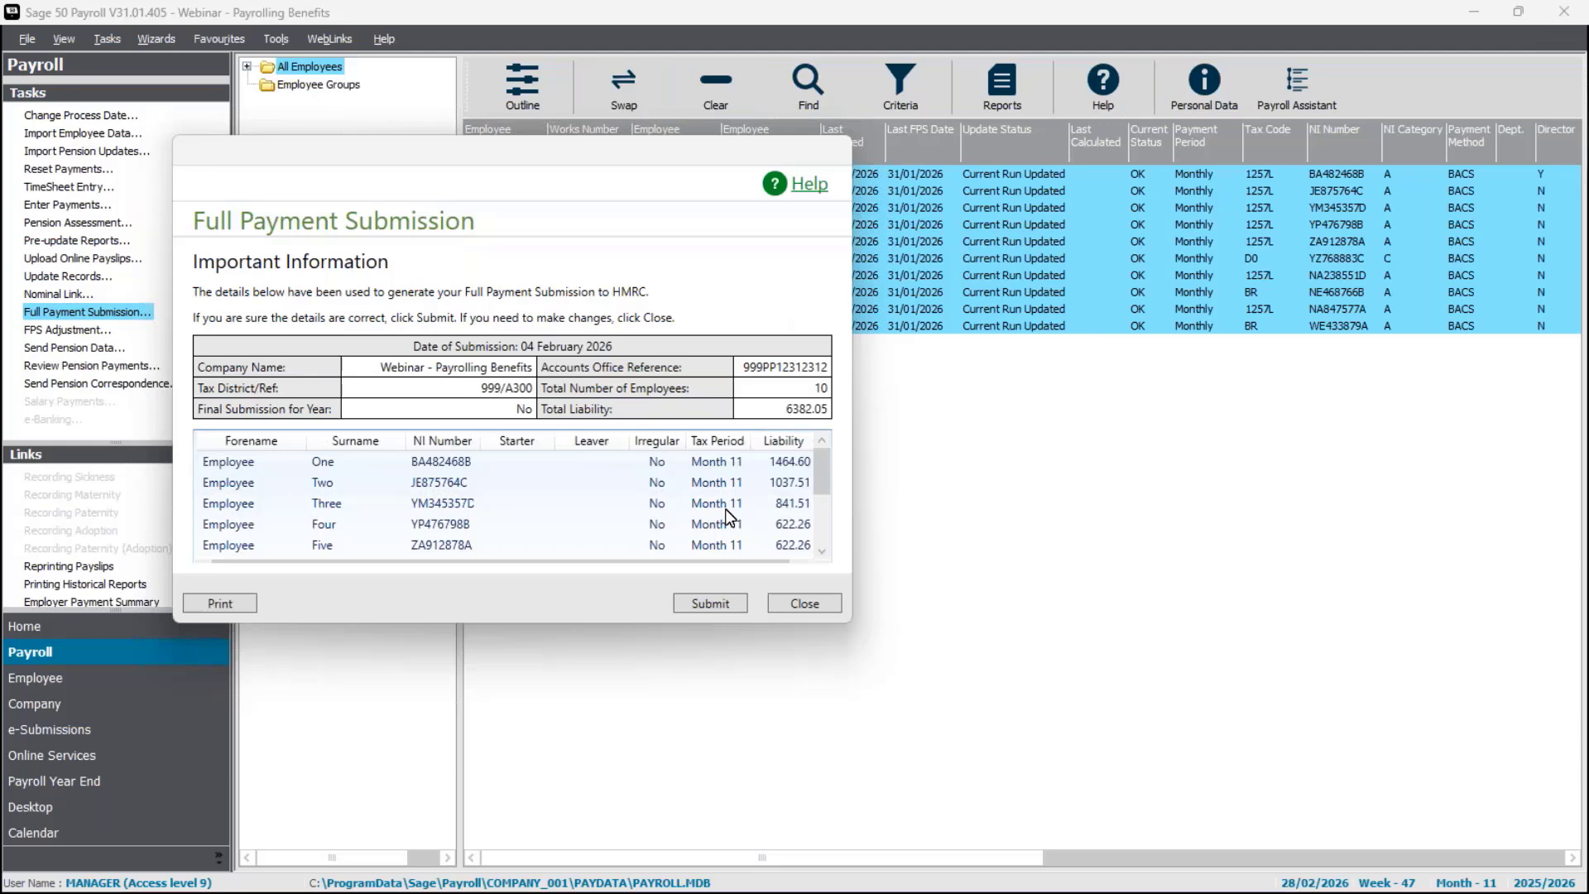
{"action": "left_click", "coordinate": [726, 603]}
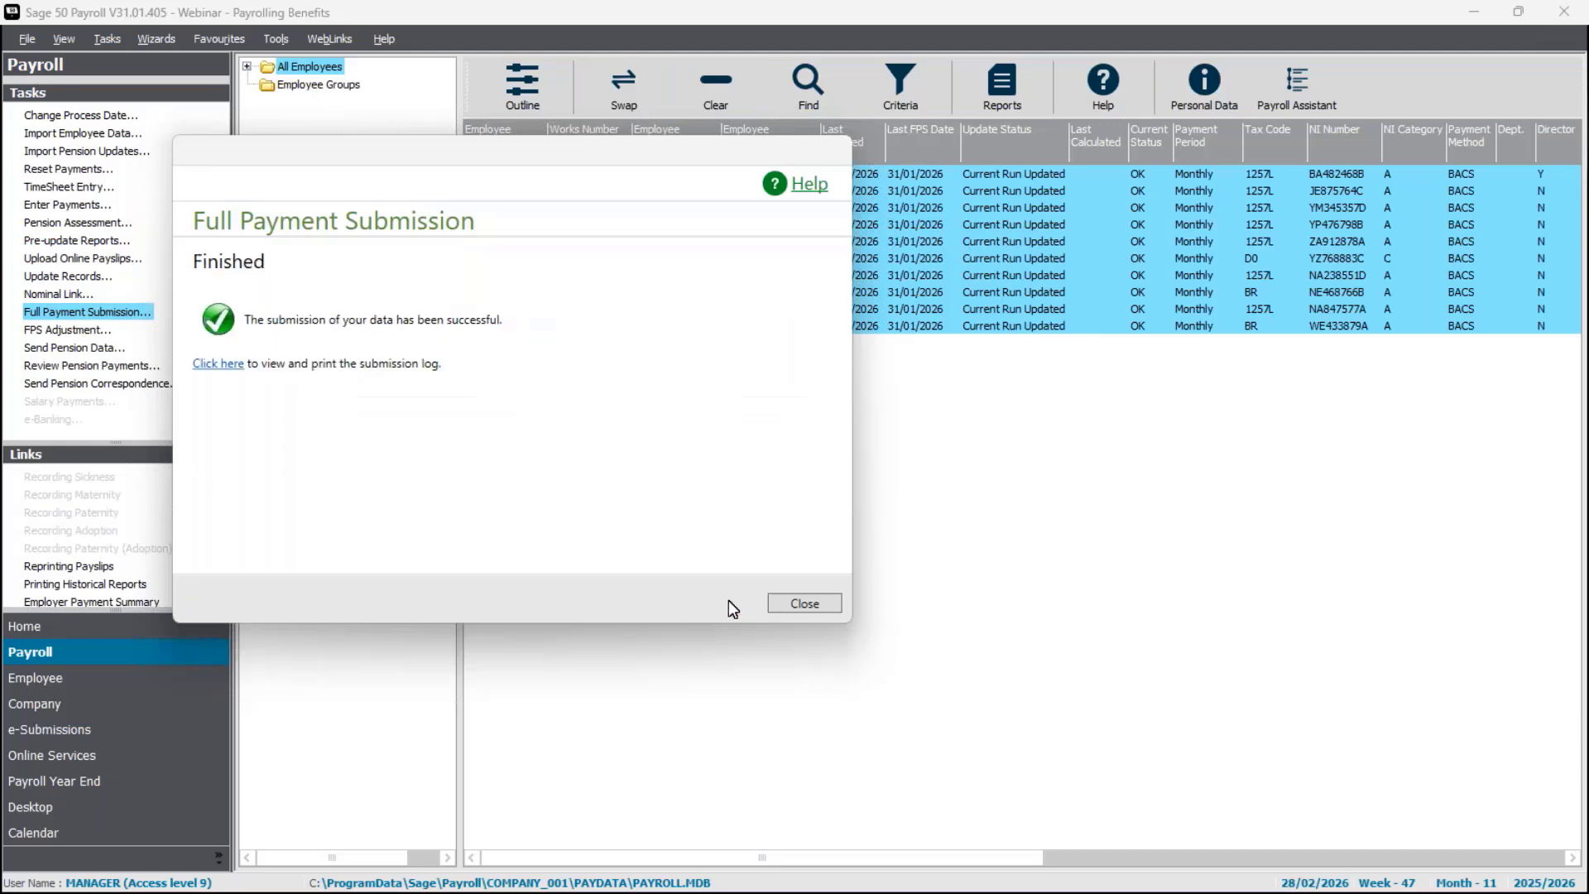
{"action": "left_click", "coordinate": [801, 605]}
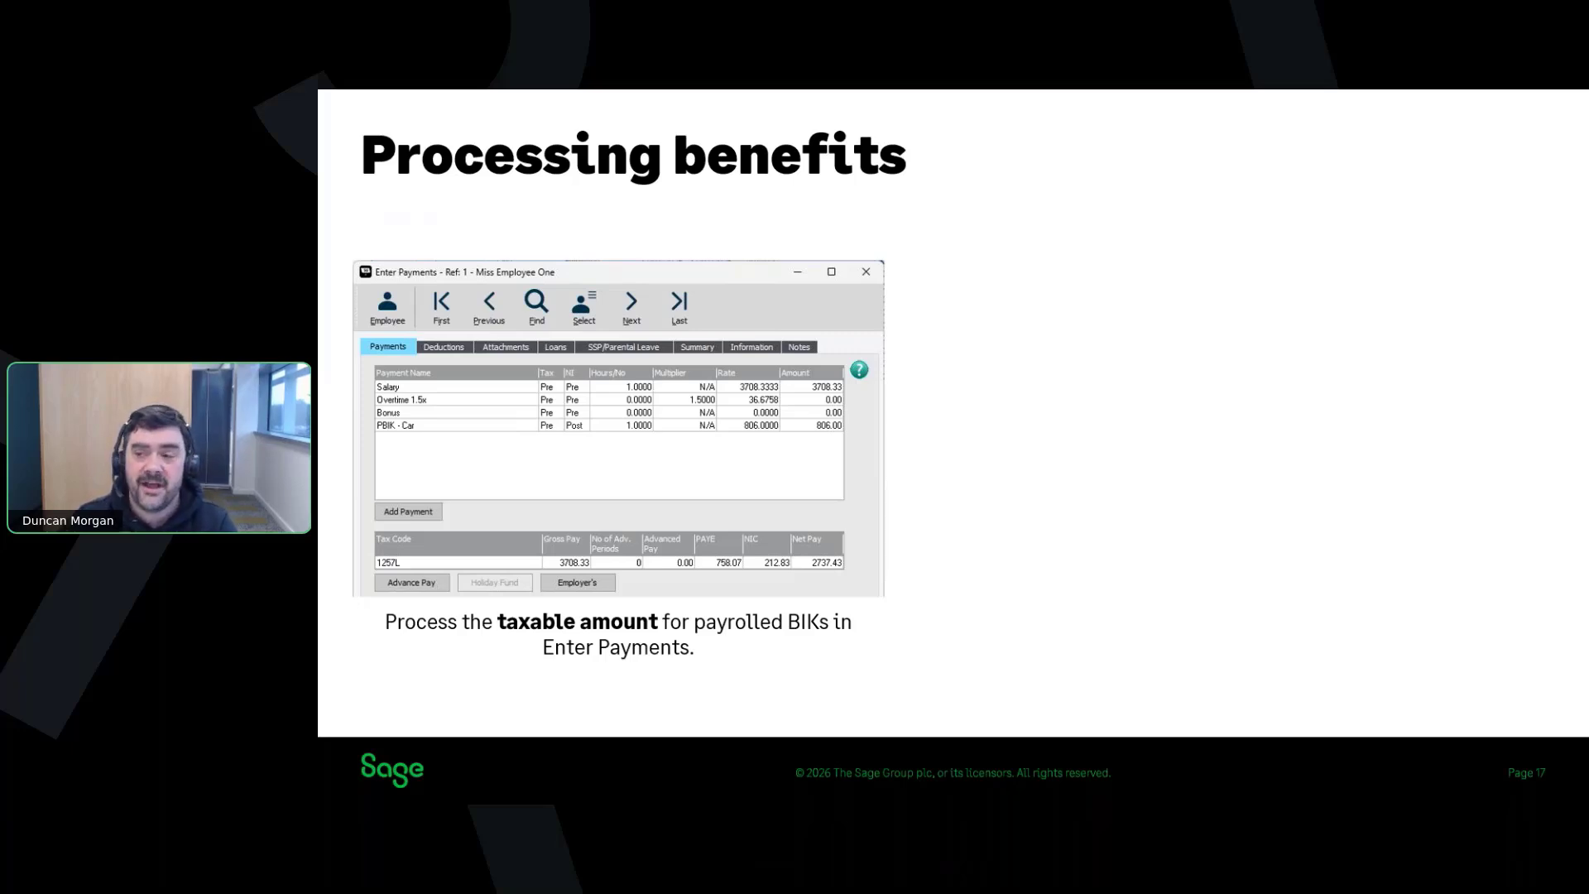
{"action": "key", "text": "Right"}
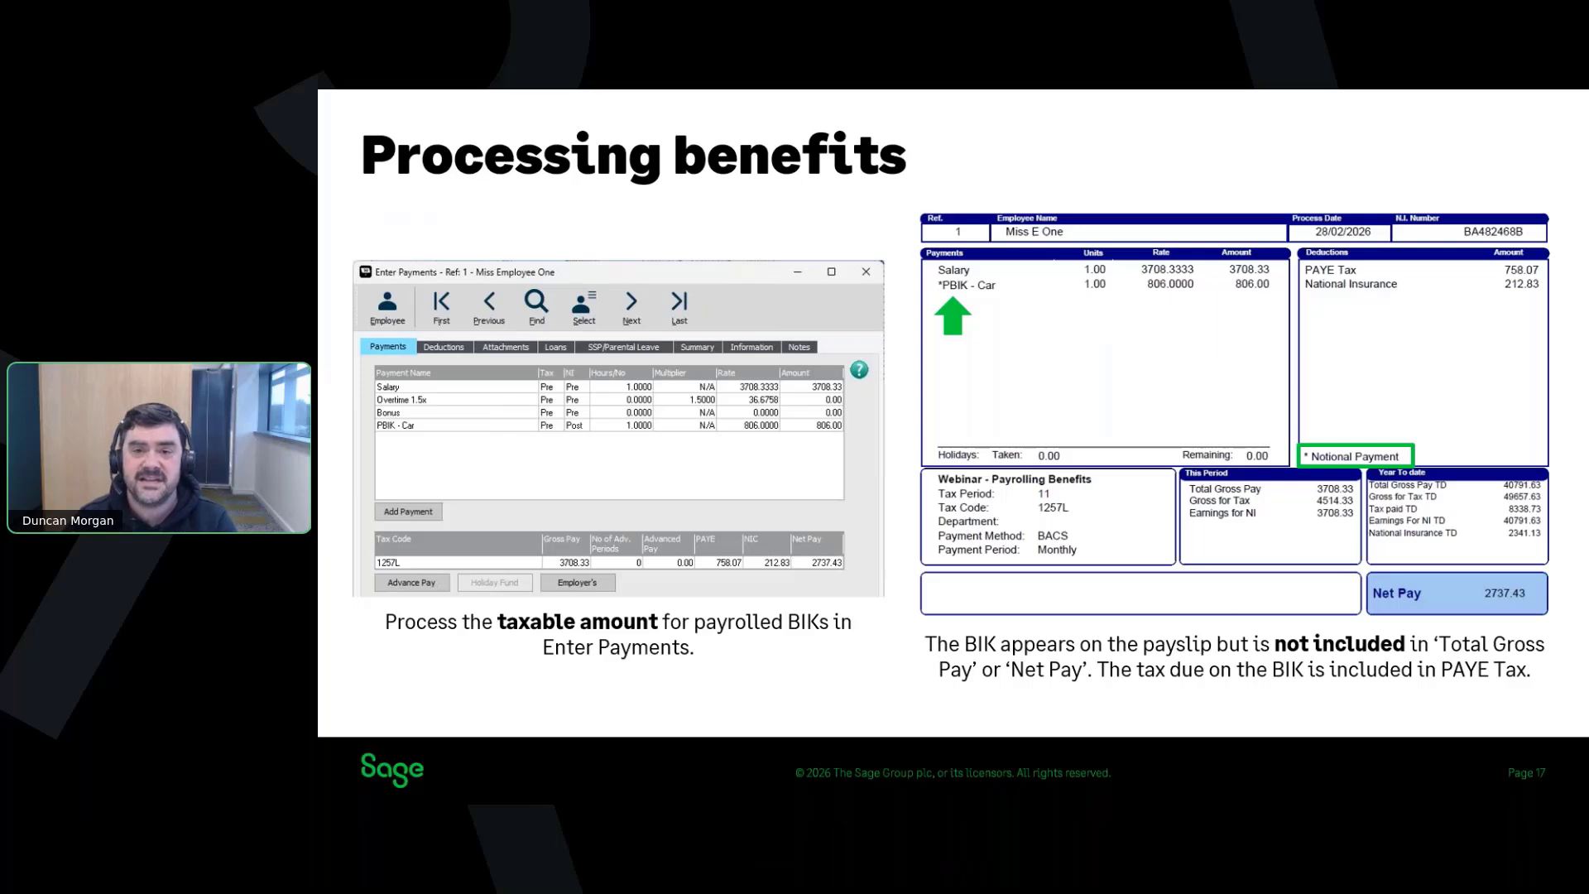
{"action": "key", "text": "Right"}
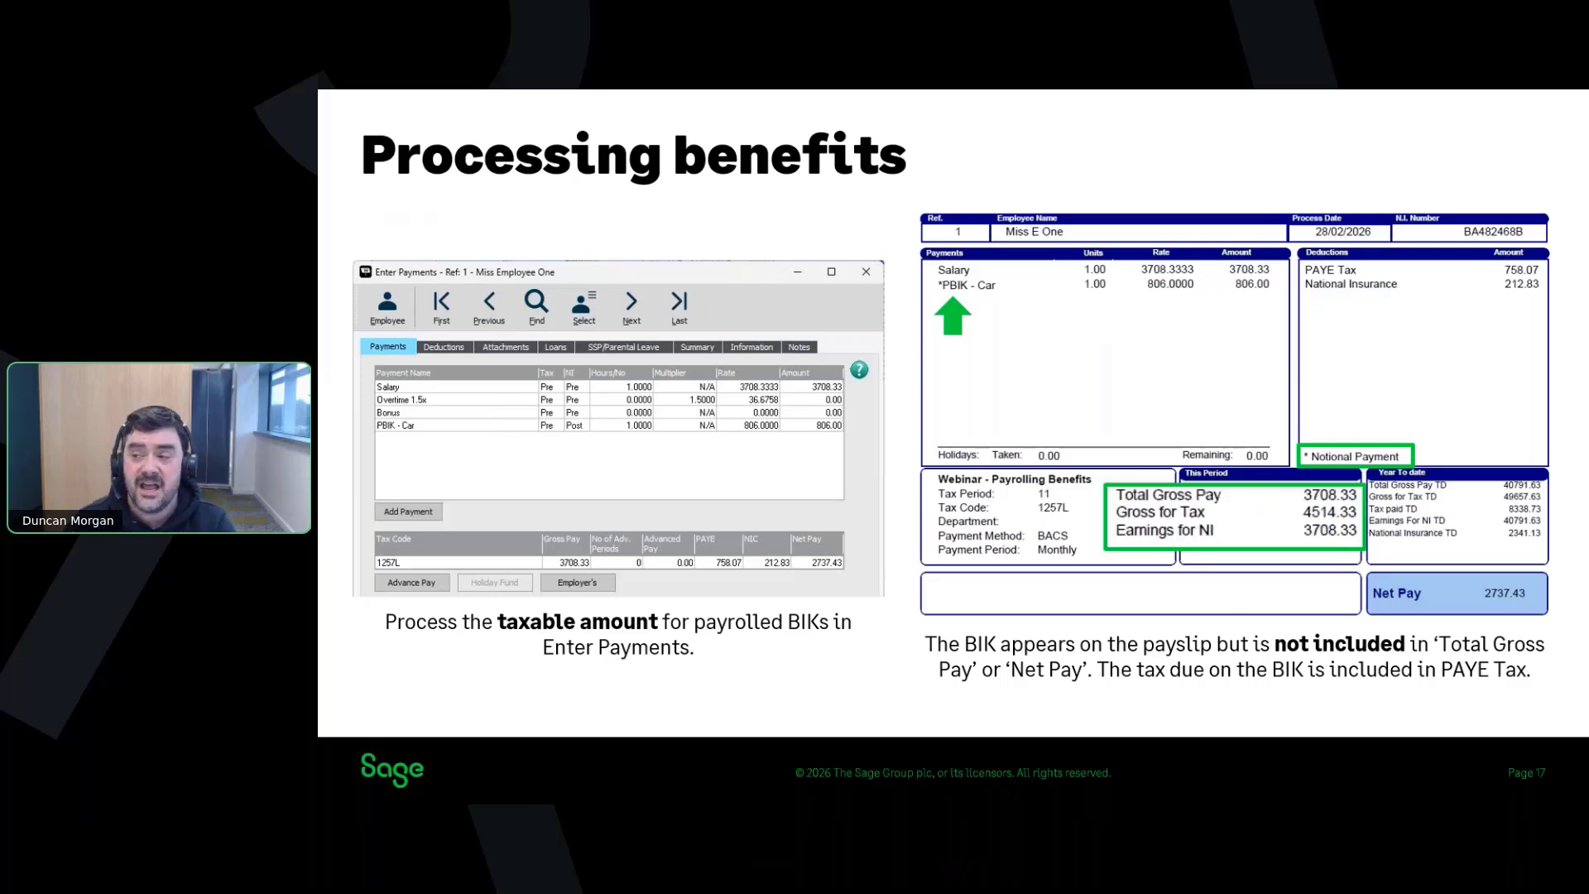